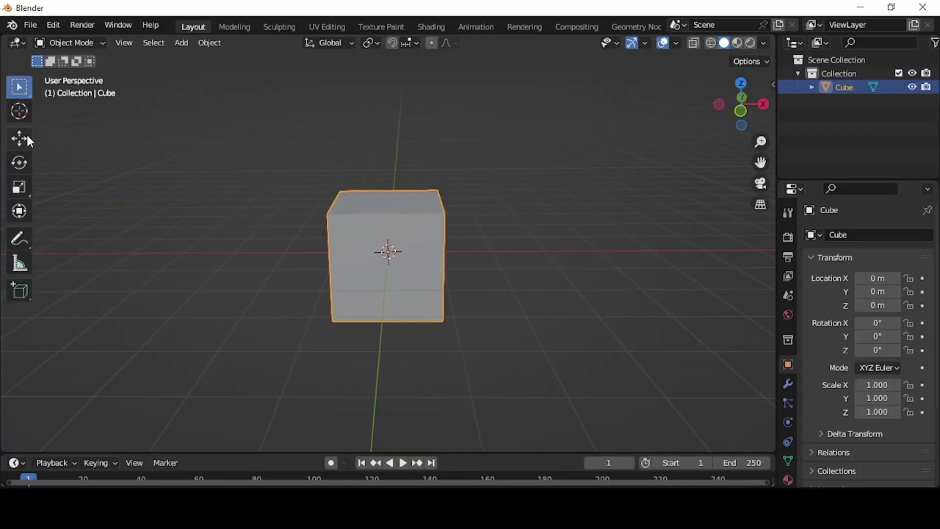
Step: Raise the cube along Z to about 1.04 m so that its base sits at ground level
key("KP_3")
left_click(19, 138)
left_click_drag(388, 193, 393, 139)
middle_click_drag(393, 139, 453, 274)
left_click(197, 220)
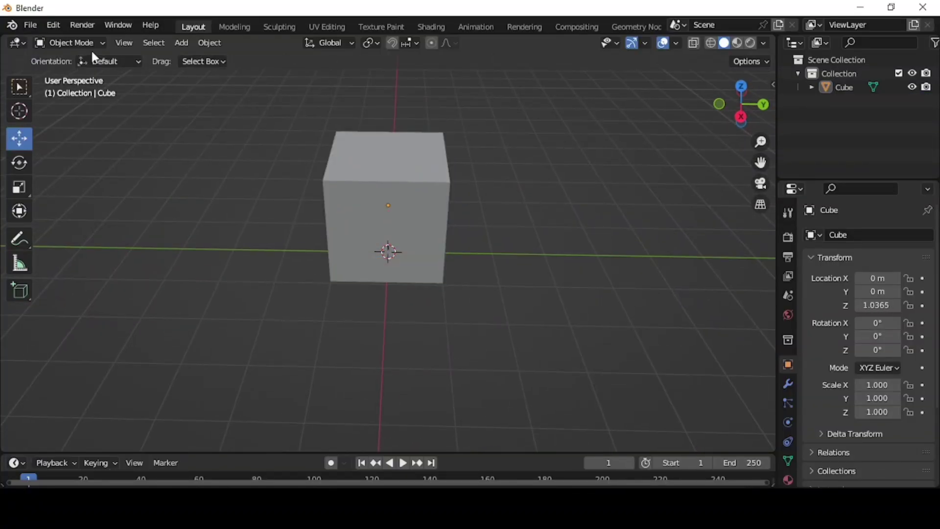
Step: Enter Edit Mode on the cube and add a horizontal loop cut positioned near its upper edge
left_click(71, 42)
left_click(93, 74)
key("ctrl+r")
left_click(443, 192)
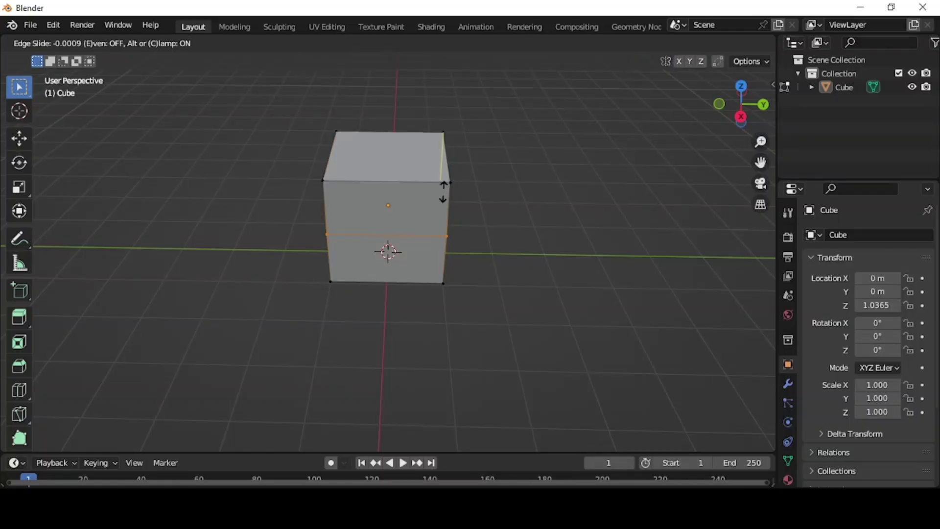
left_click(443, 160)
Step: Select the ring of faces above the loop cut and extrude it outward along normals to form a lid rim
middle_click_drag(495, 210, 411, 242)
left_click(146, 44)
left_click(420, 175)
left_click(469, 156, "ctrl")
middle_click_drag(556, 256, 549, 220)
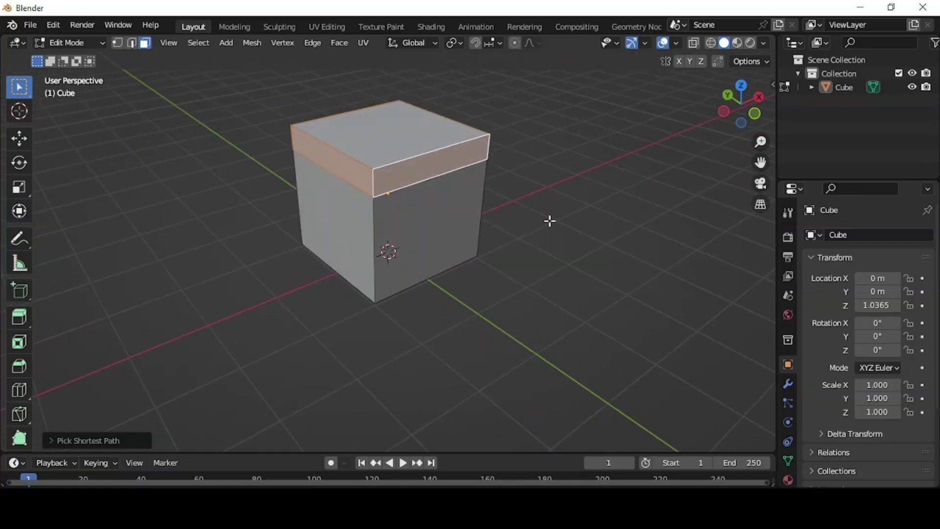
key("alt+e")
left_click(552, 234)
left_click(545, 224)
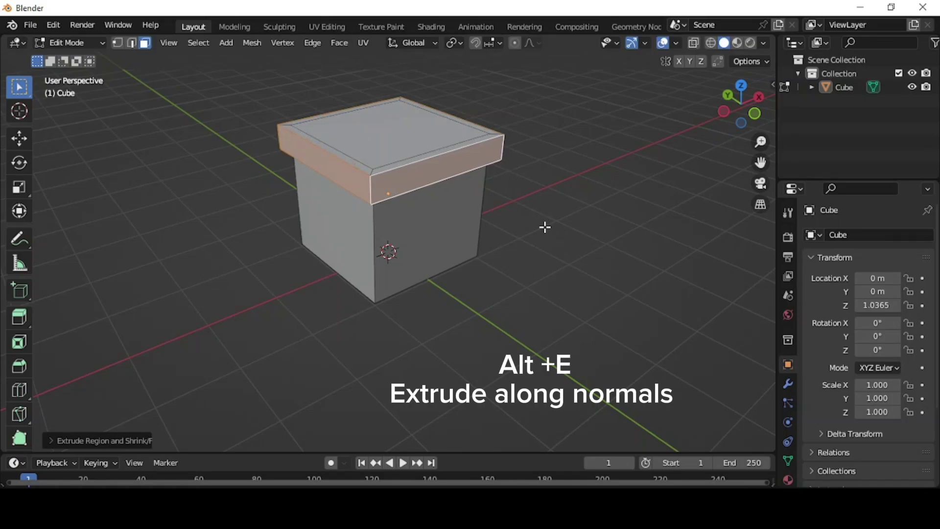
Step: Add a centred vertical loop cut around the box in each direction and bevel each cut into a ribbon-width strip
key("KP_3")
left_click(385, 139)
right_click(384, 136)
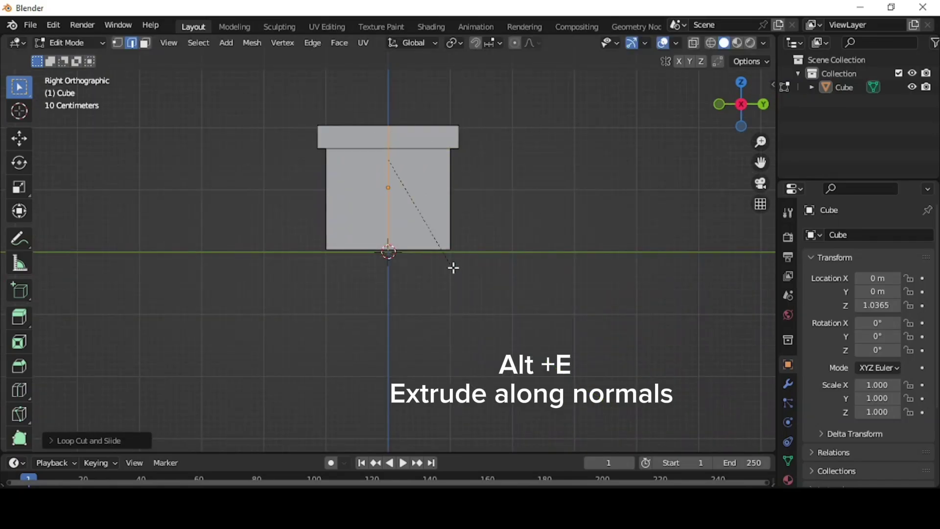
key("KP_1")
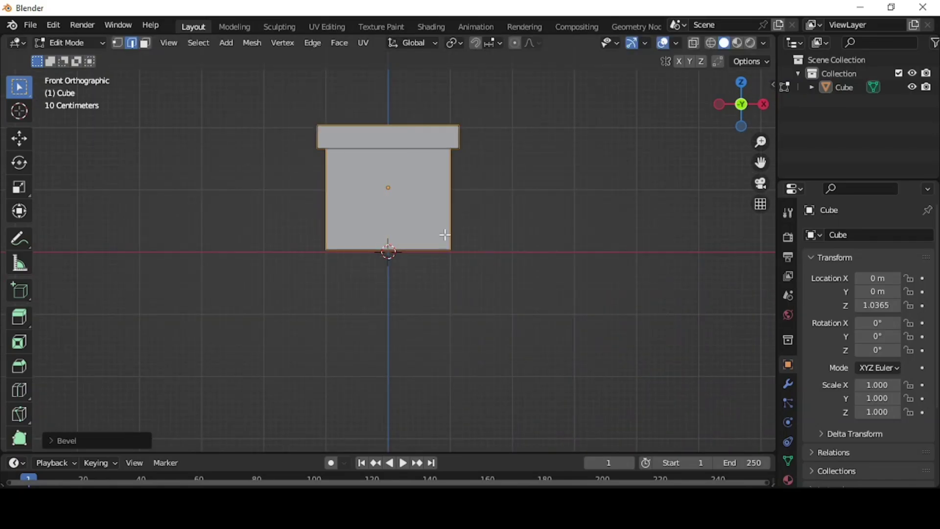
left_click(373, 125)
right_click(394, 229)
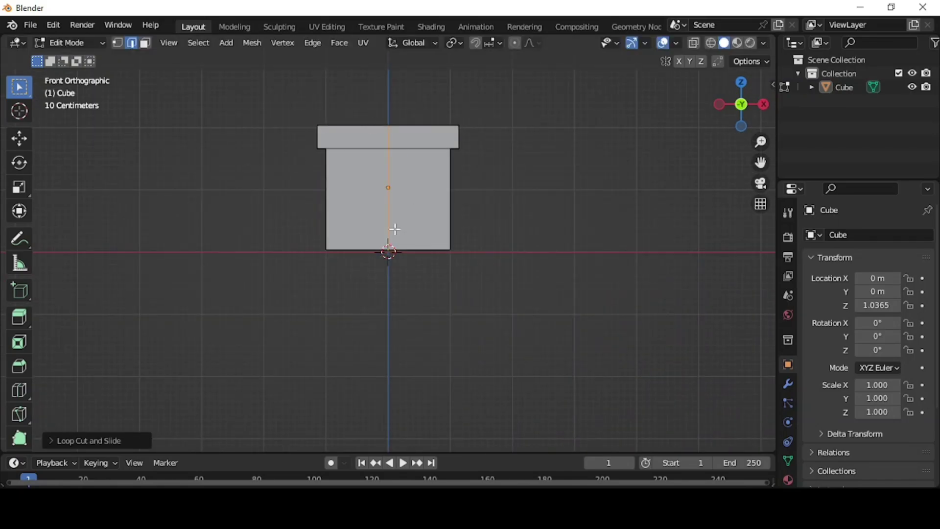
left_click(413, 269)
Step: Select both crossing face strips around the box and lid and extrude them slightly along normals as a raised ribbon
middle_click_drag(455, 250, 283, 312)
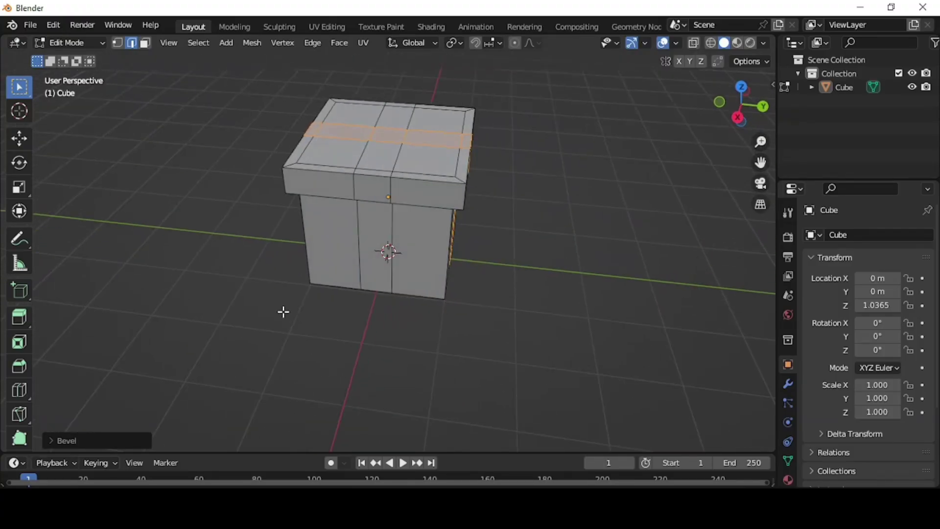
middle_click_drag(481, 280, 503, 276)
left_click(395, 195, "alt+shift")
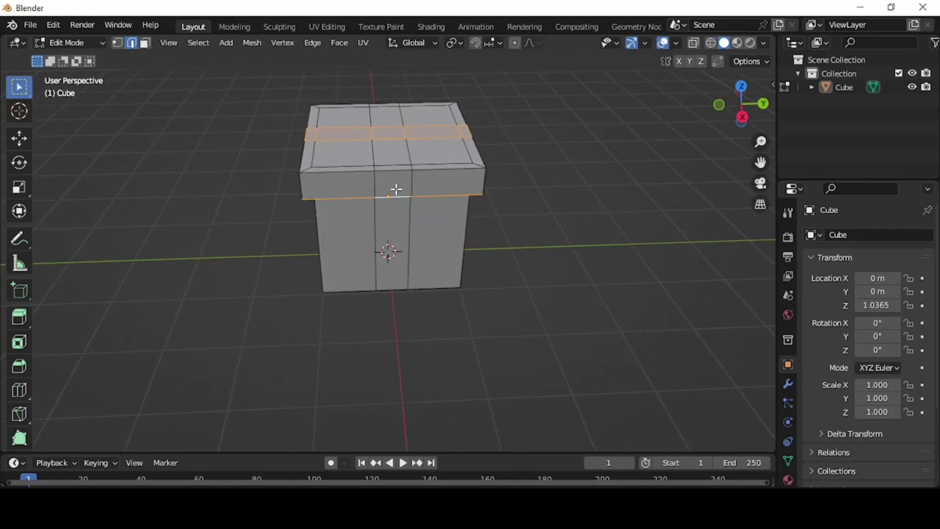
left_click(145, 43)
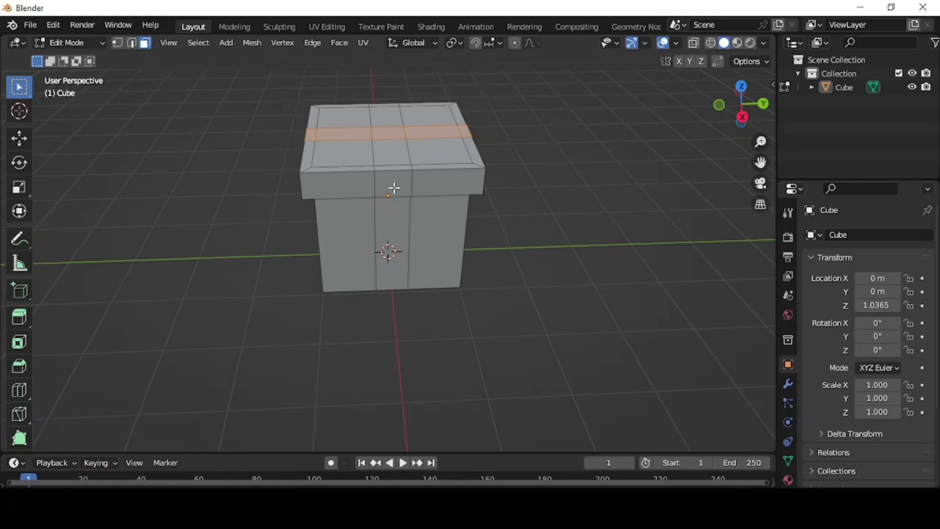
left_click(394, 187, "alt+shift")
middle_click_drag(506, 298, 417, 311)
key("alt+e")
left_click(425, 301)
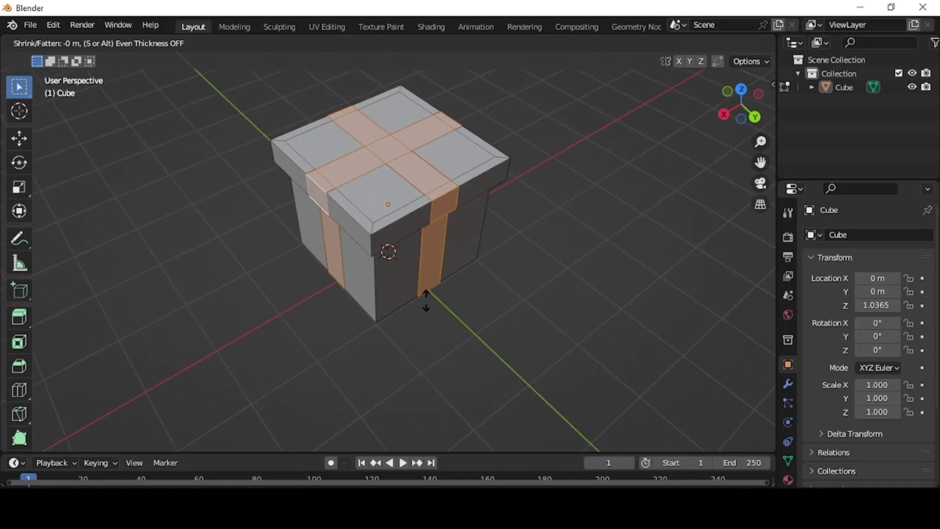
left_click(425, 302)
middle_click_drag(491, 330, 424, 301)
left_click(519, 335)
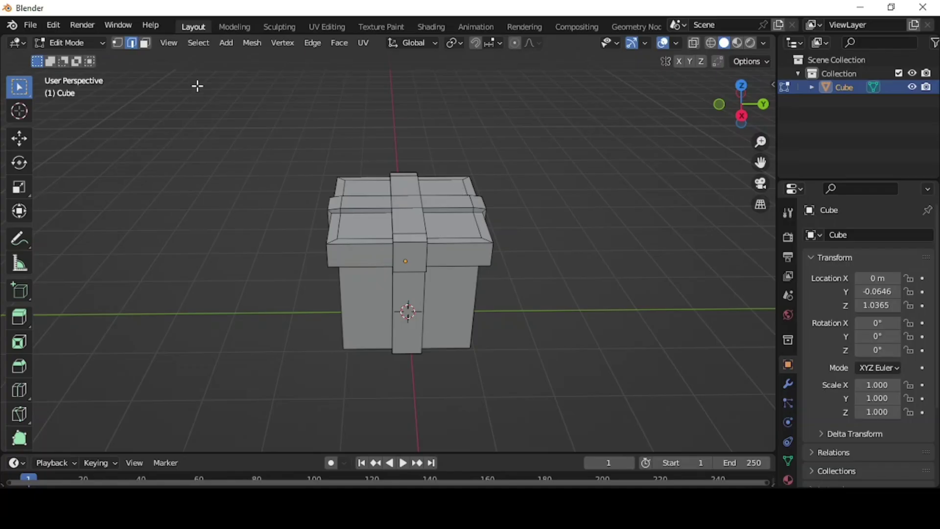
Step: Return to Object Mode and add a second cube above the lid, scaled to 0.336 at Z 2.481 m
left_click(71, 43)
left_click(79, 59)
left_click(182, 42)
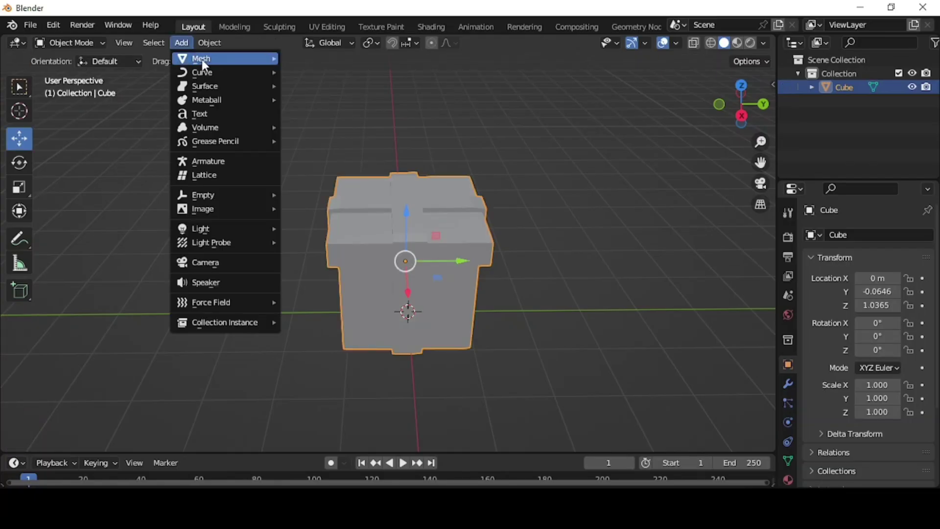
mouse_move(202, 59)
left_click(330, 70)
left_click_drag(409, 265, 412, 135)
key("s")
left_click(405, 258)
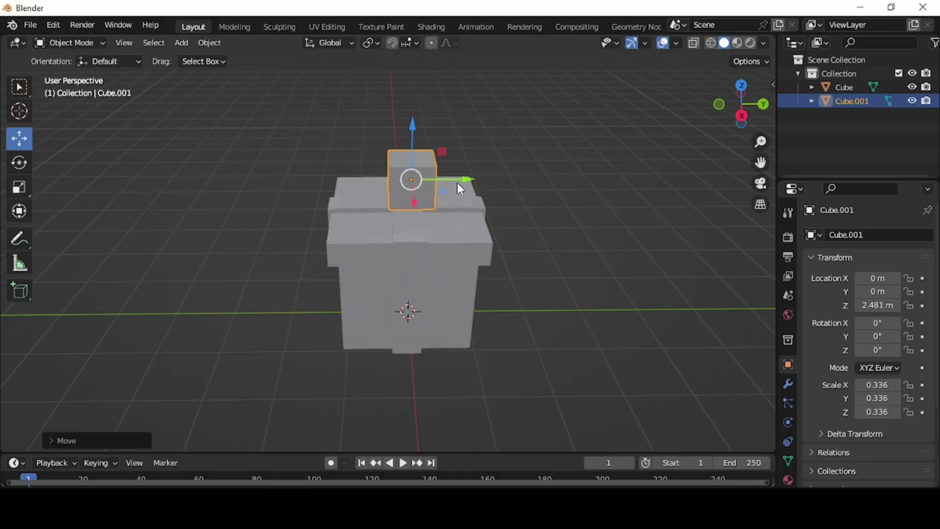
Step: Stretch the small cube to a Y scale of 0.503 and move it along Y to 0.45497 m
key("s")
key("y")
left_click(476, 182)
left_click_drag(466, 181, 502, 180)
left_click(529, 226)
middle_click_drag(529, 226, 91, 159)
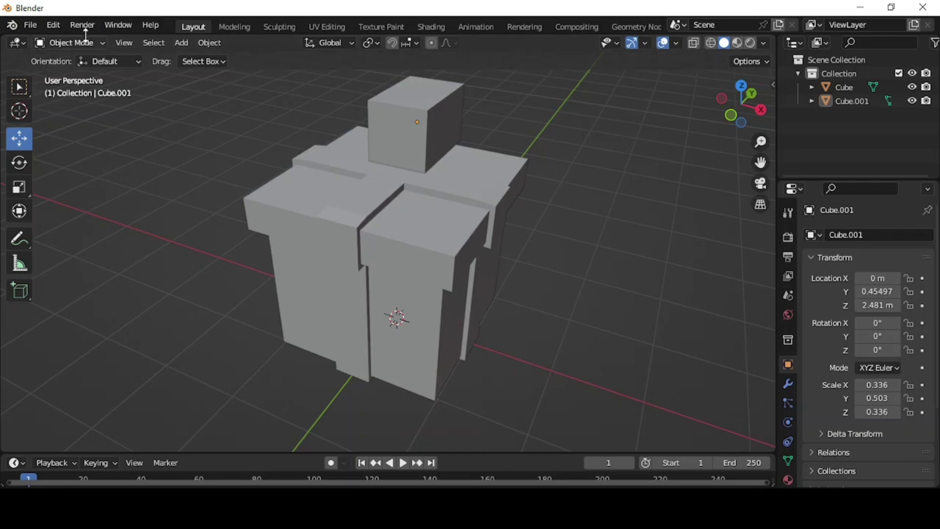
Step: Enter Edit Mode on the small block and scale down its end face nearest the lid's centre
left_click(74, 43)
left_click(69, 71)
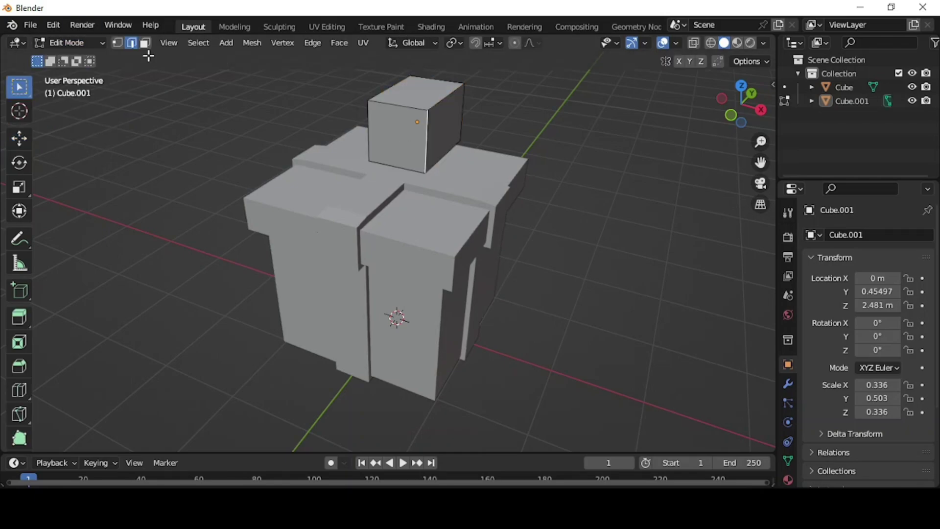
left_click(409, 141)
middle_click_drag(409, 141, 455, 181)
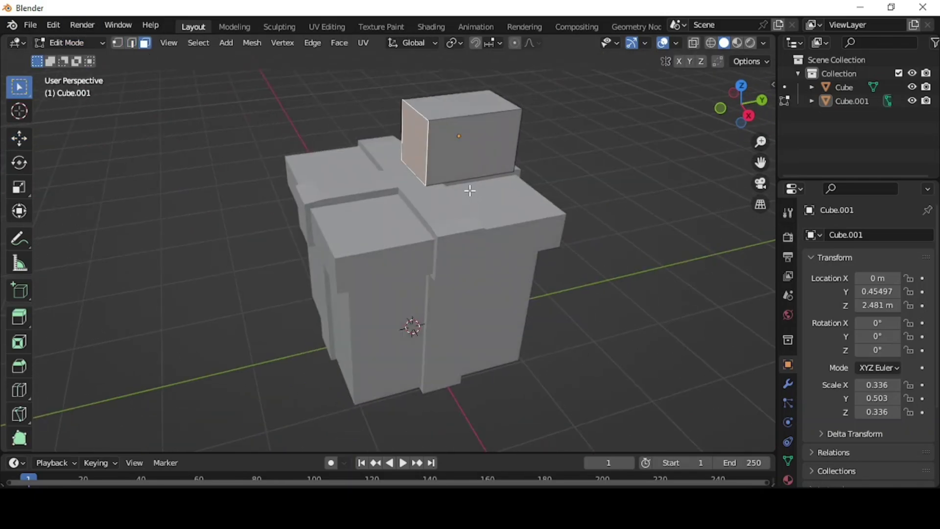
key("s")
left_click(433, 162)
Step: Lower the narrowed end face along Z by about 0.2 m toward the lid
middle_click_drag(569, 274, 482, 221)
key("g")
key("z")
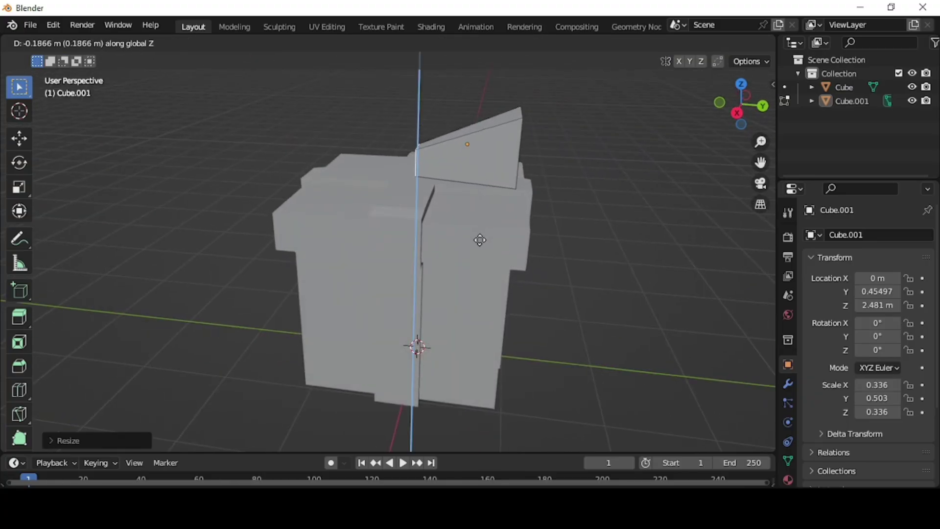
left_click(480, 244)
Step: Select the block's outer end face and scale it up
middle_click_drag(497, 247, 542, 260)
left_click(528, 157)
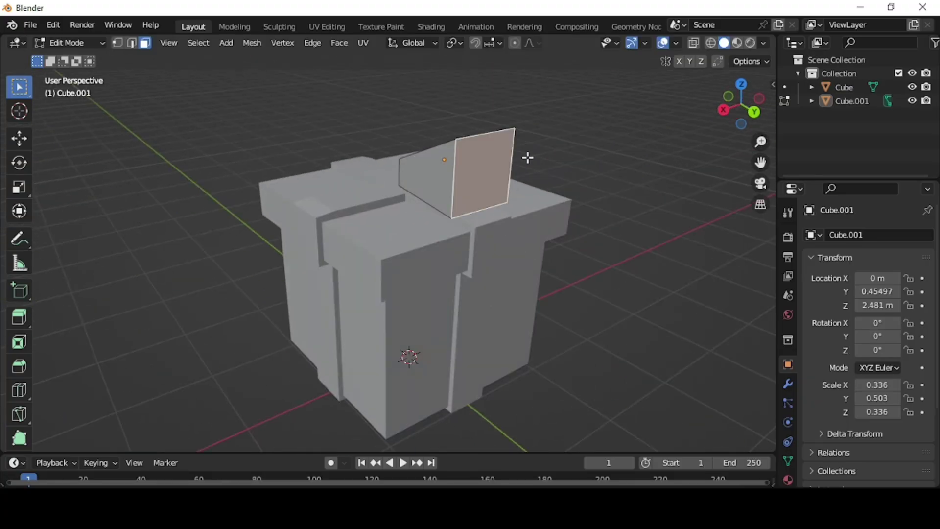
left_click(538, 149)
middle_click_drag(545, 199, 147, 207)
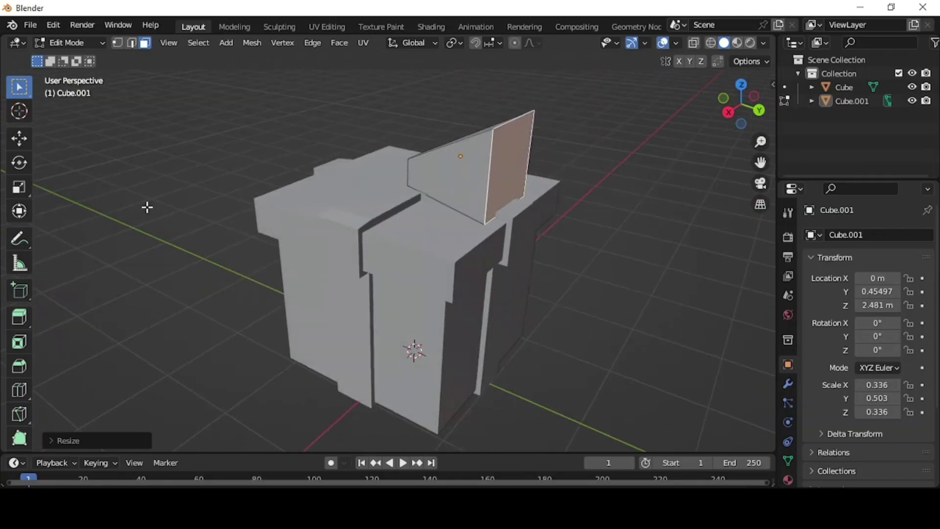
Step: Select the horizontal edges of the block's outer end and bevel them with multiple segments into a rounded teardrop profile
left_click(132, 44)
left_click(522, 118)
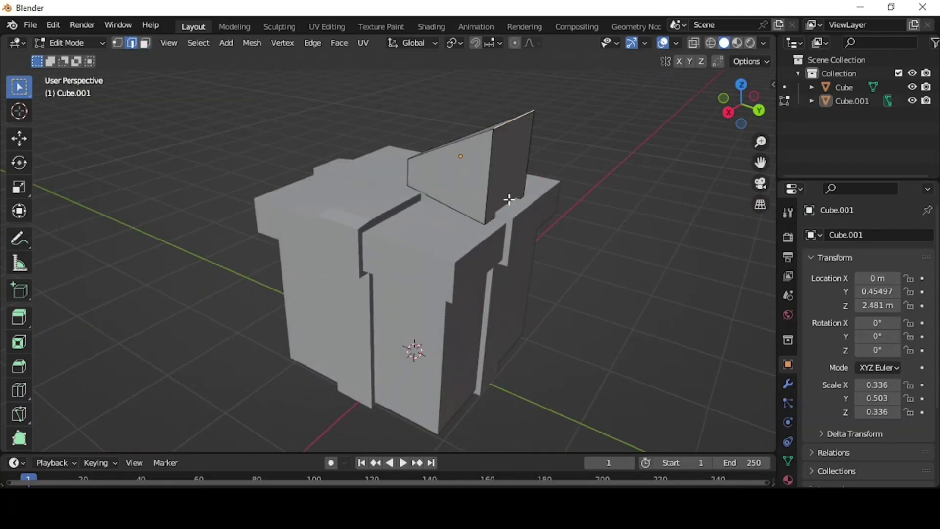
middle_click_drag(529, 211, 600, 214)
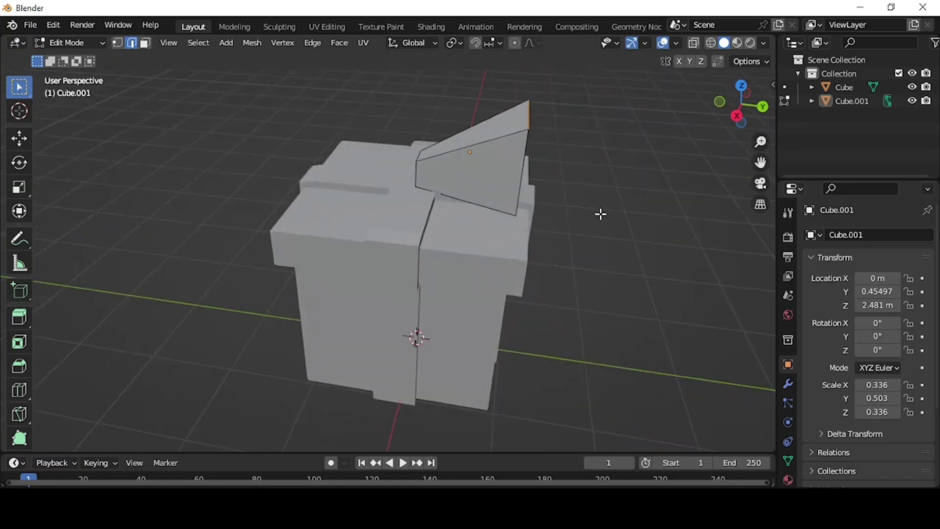
left_click(610, 269)
middle_click_drag(612, 268, 612, 262)
left_click(612, 247)
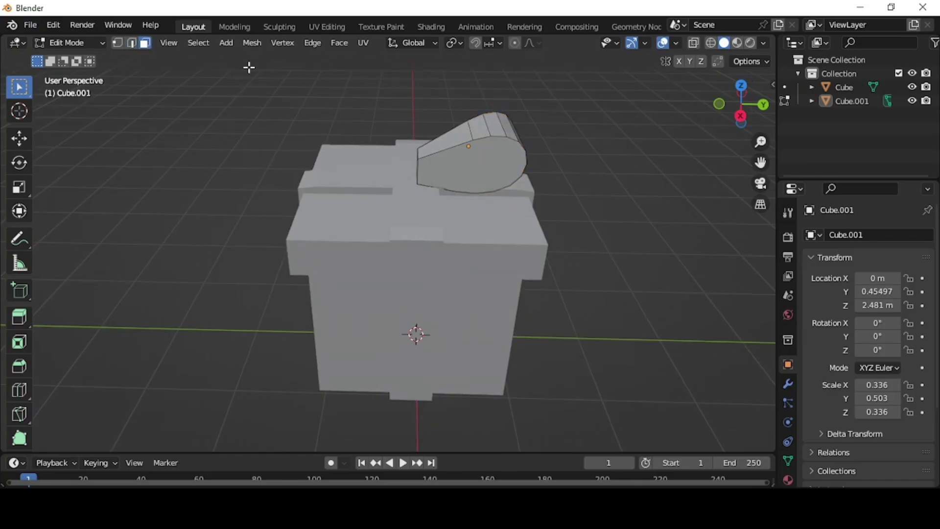
Step: Inset both teardrop-shaped side faces of the bow piece and delete the inner faces to make an open loop
left_click(467, 166)
middle_click_drag(561, 194, 355, 227)
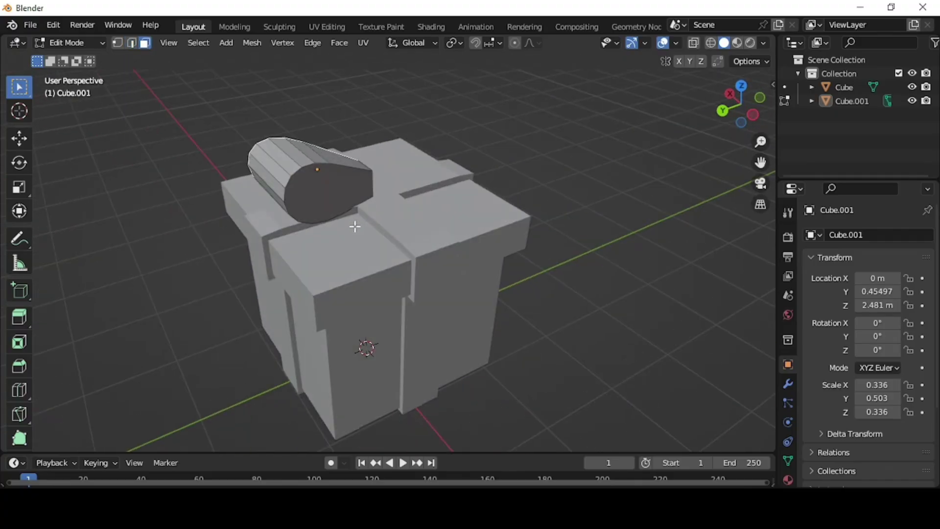
left_click(326, 195)
middle_click_drag(416, 263, 683, 264)
key("i")
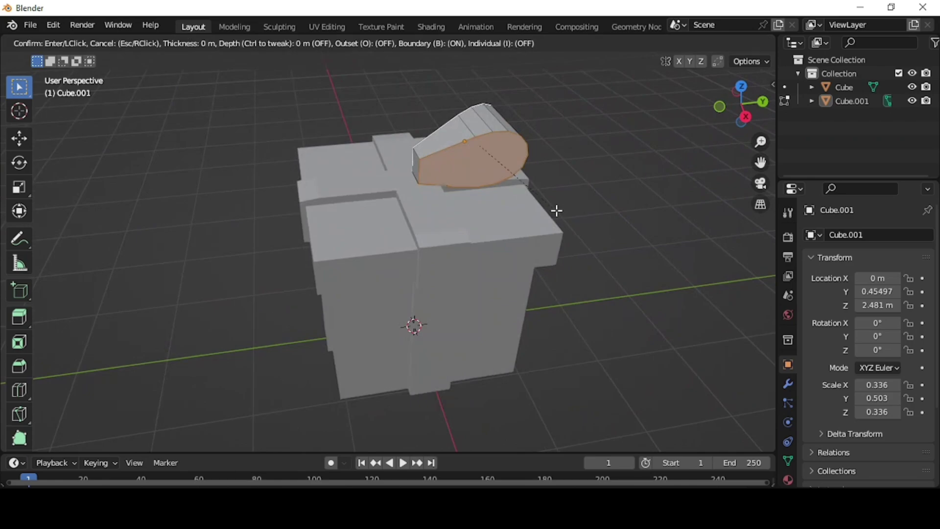
left_click(552, 207)
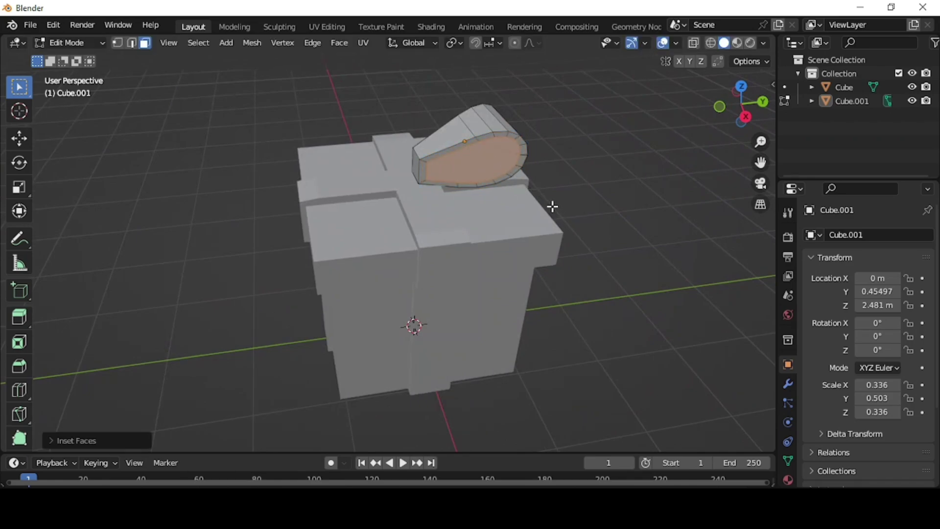
key("x")
left_click(549, 236)
middle_click_drag(577, 218, 599, 209)
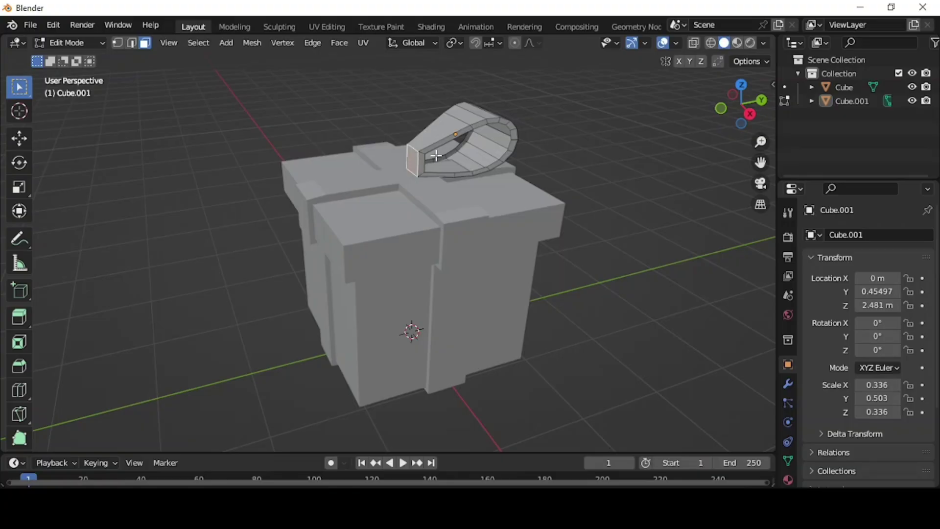
Step: Shrink the loop's narrow end face with smooth proportional editing and lower it along Z toward the lid
key("s")
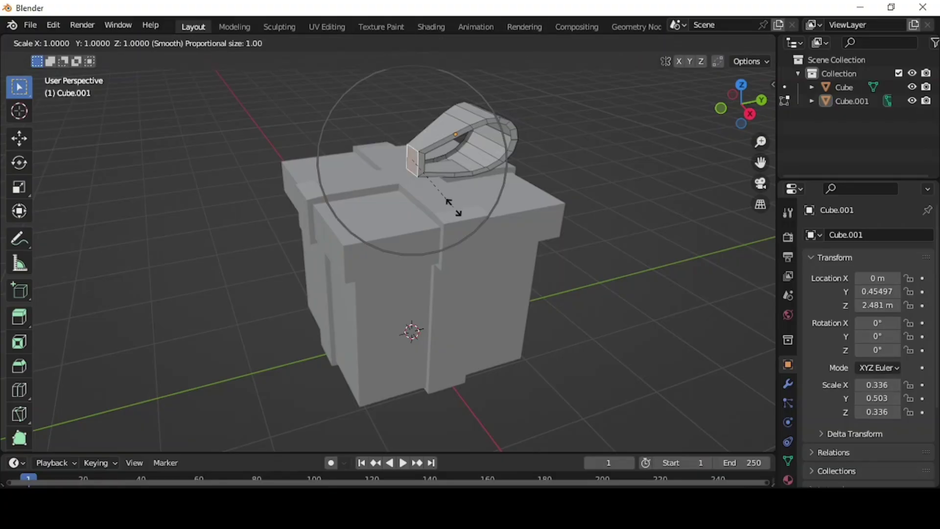
left_click(415, 167)
middle_click_drag(570, 224, 523, 196)
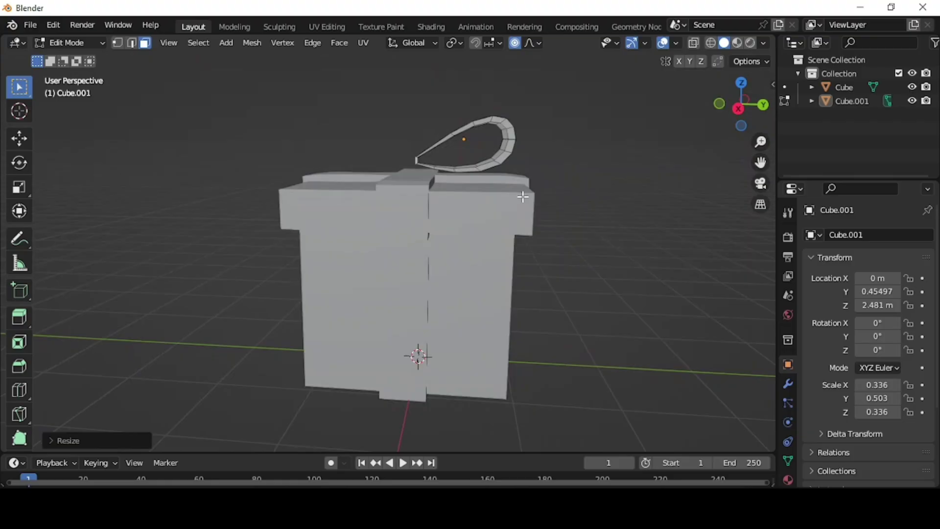
key("g")
key("z")
left_click(438, 158)
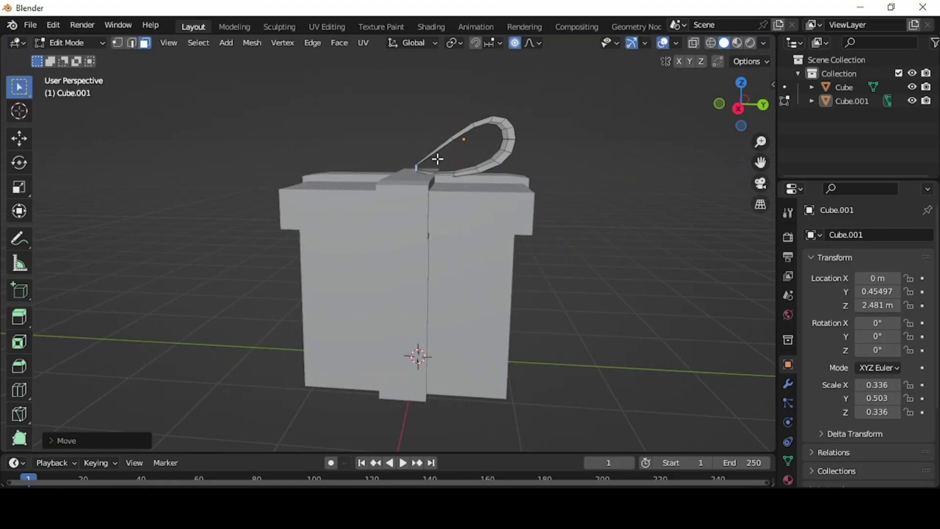
Step: Snap the 3D cursor to the selected narrow end face of the bow loop
middle_click_drag(438, 158, 453, 173)
scroll(450, 174, "up", 3)
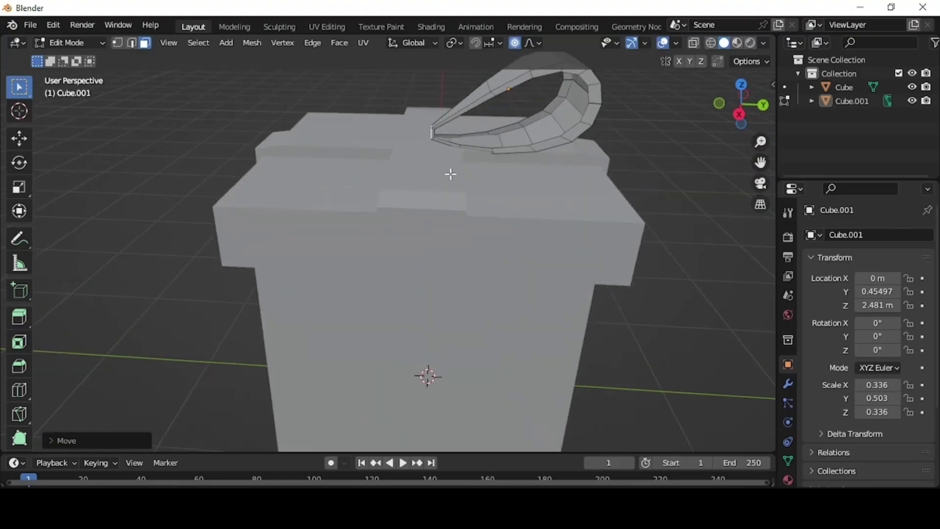
key("shift+s")
left_click(445, 254)
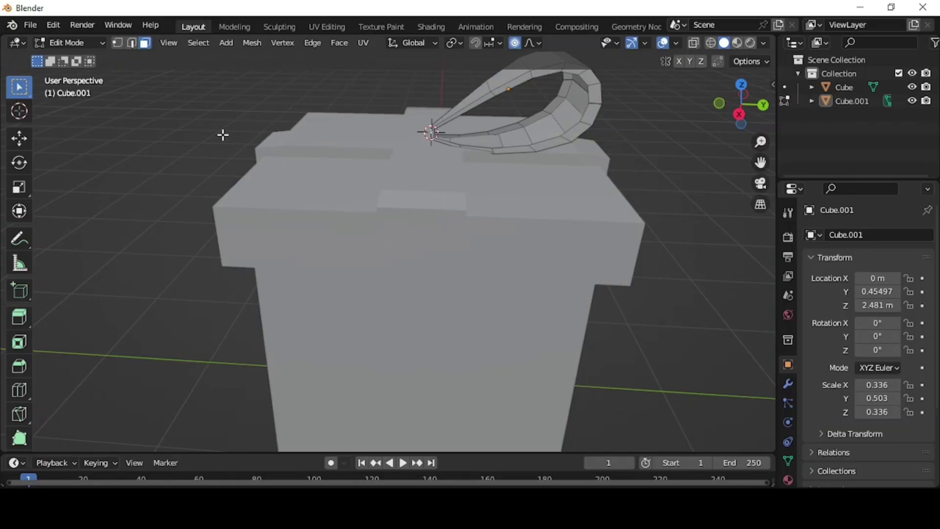
Step: Return to Object Mode and raise the bow loop slightly along Z to 2.4968 m
left_click(71, 43)
left_click(73, 58)
middle_click_drag(424, 178, 480, 154)
left_click(480, 155)
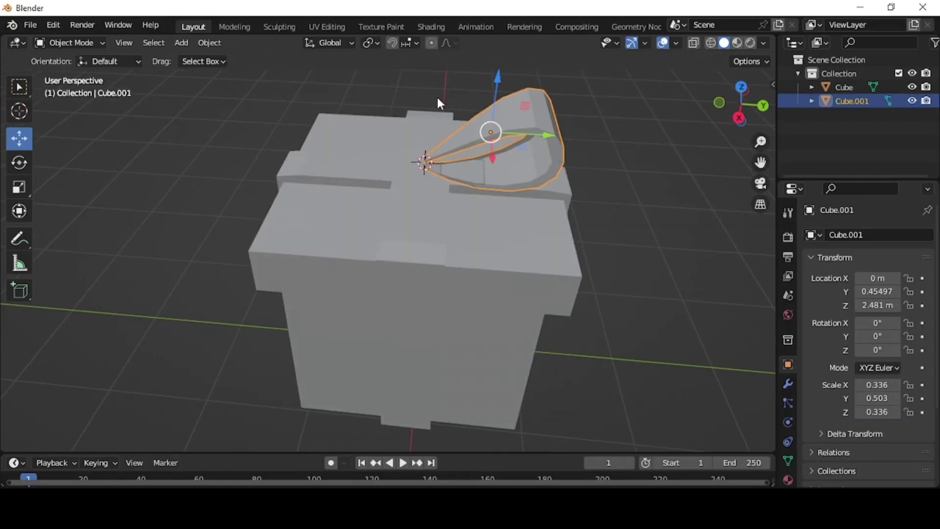
left_click_drag(498, 79, 494, 76)
Step: Apply smooth shading to the bow loop while keeping its side edges crisp
middle_click_drag(495, 75, 542, 111)
right_click(541, 111)
left_click(542, 113)
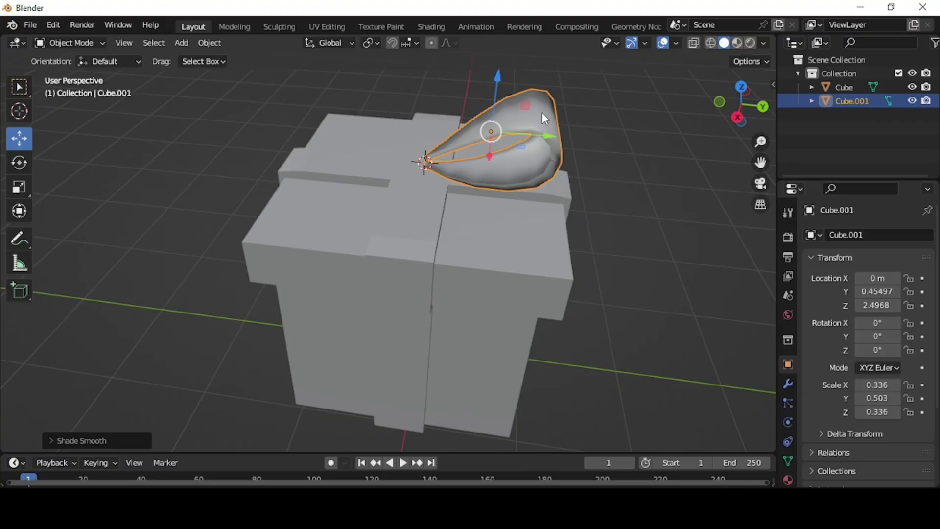
right_click(542, 114)
left_click(542, 114)
middle_click_drag(586, 152, 598, 180)
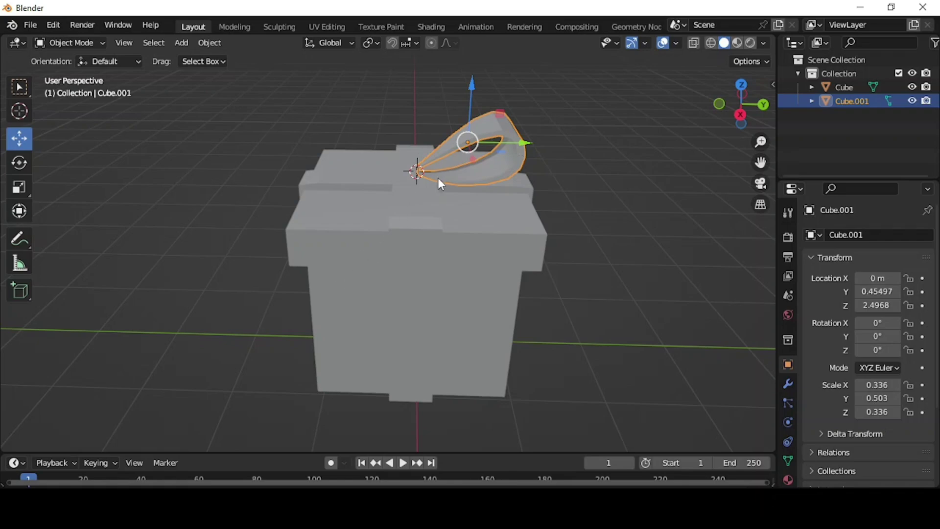
Step: Make a linked duplicate of the bow loop, rotate it 90°, and place it on the +X side at about X 0.669, Y -0.053 m
middle_click_drag(437, 177, 440, 194)
key("KP_7")
left_click(542, 201)
left_click(380, 166)
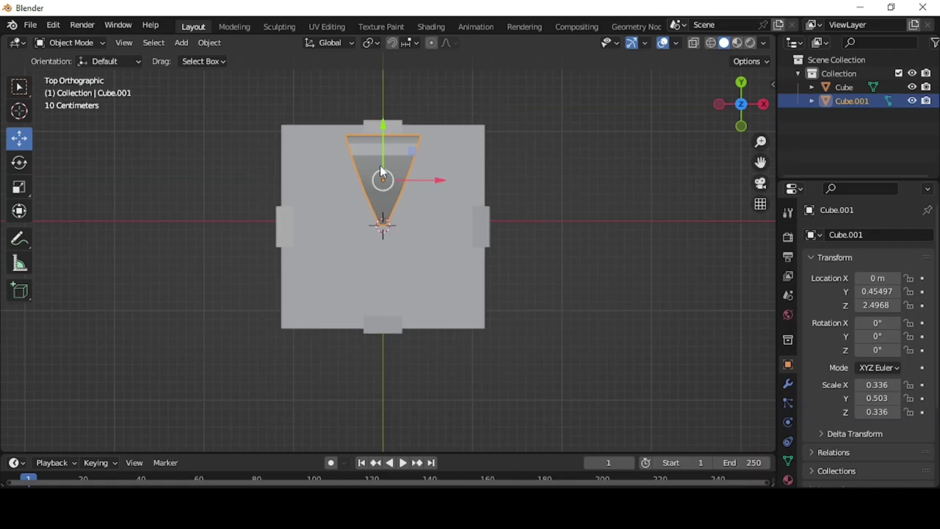
key("shift+d")
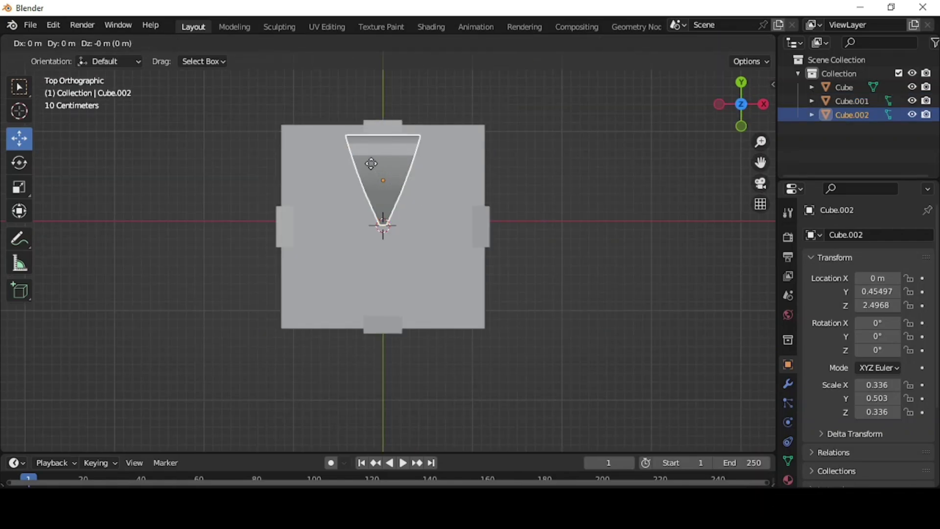
type("r90")
key("Return")
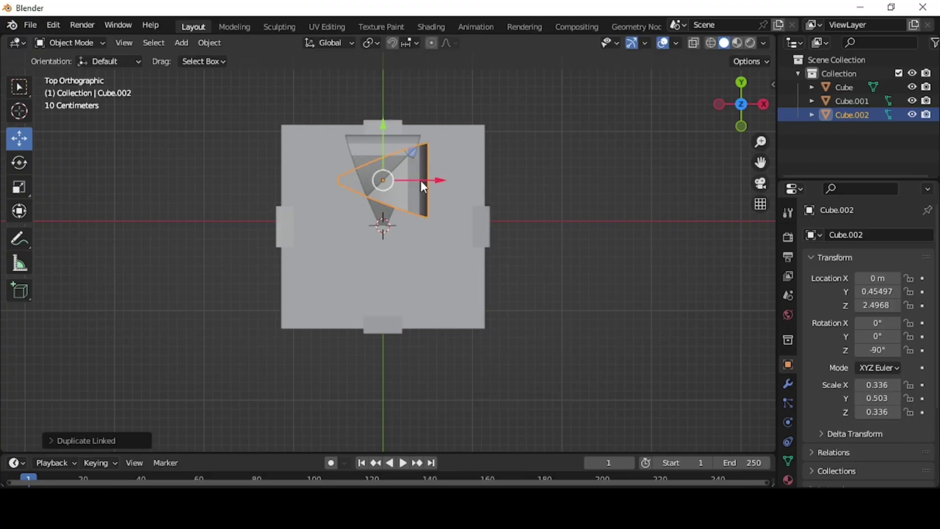
left_click_drag(387, 142, 386, 172)
left_click_drag(435, 211, 496, 210)
left_click_drag(449, 166, 445, 177)
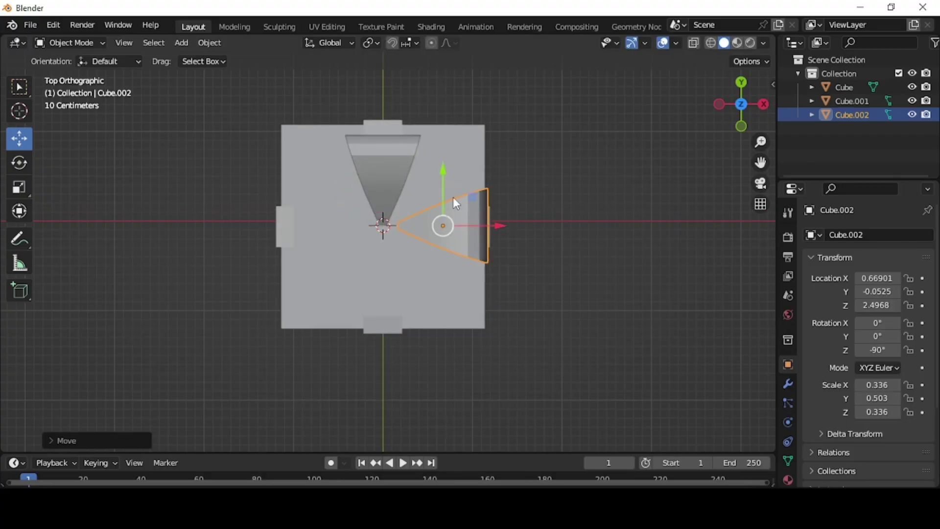
Step: Make a linked duplicate of the +X loop, rotate it 90°, and place it on the -Y side at about X 0.023, Y -0.637 m
key("alt+d")
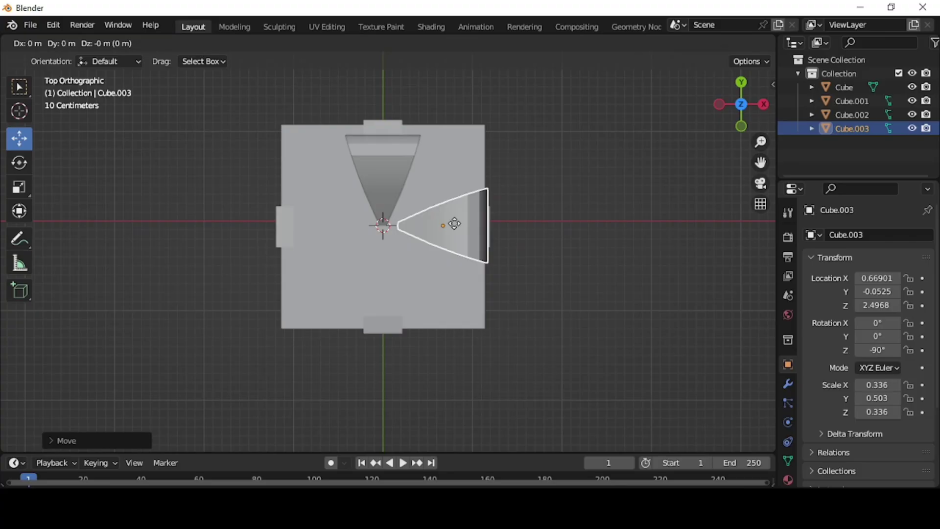
type("r90")
key("Return")
left_click_drag(444, 176, 441, 228)
left_click_drag(494, 277, 439, 277)
Step: Place a linked duplicate of the -Y loop, rotated 90°, on the -X side and shift the original loop to Y 0.54725 m
key("alt+d")
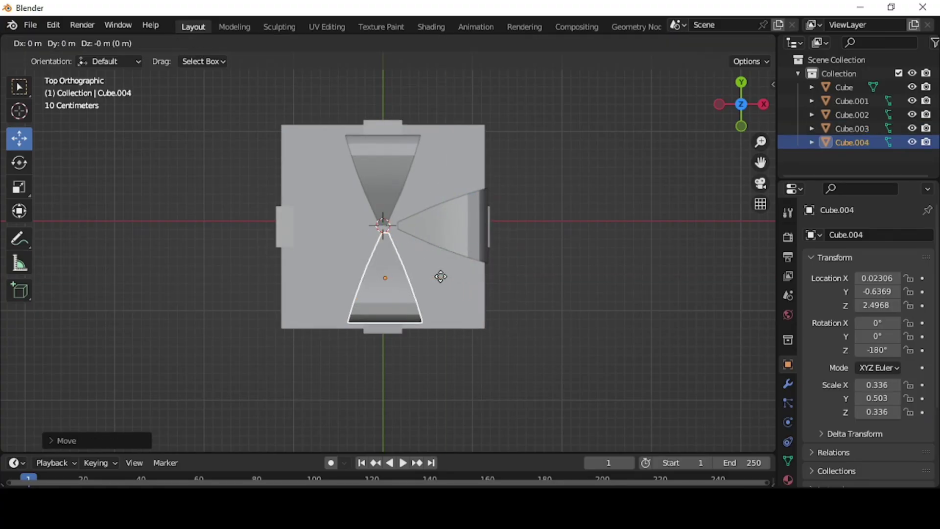
type("r90")
key("Return")
left_click_drag(384, 225, 385, 174)
left_click_drag(442, 226, 387, 225)
left_click(383, 171)
left_click_drag(384, 133, 384, 125)
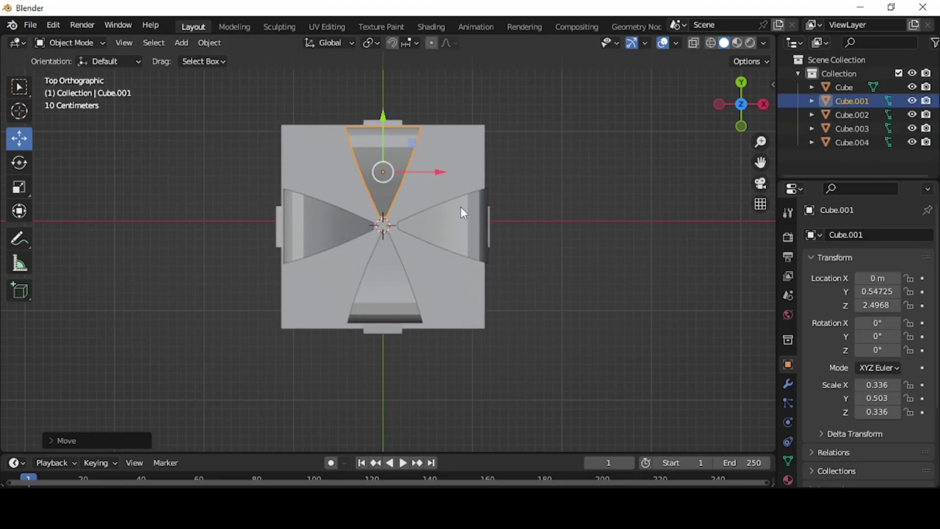
Step: Edit the gift box mesh and inset the faces at the centre of the lid where the ribbons cross
left_click(381, 244)
middle_click_drag(381, 244, 514, 312)
left_click(568, 296)
left_click(466, 281)
left_click(68, 43)
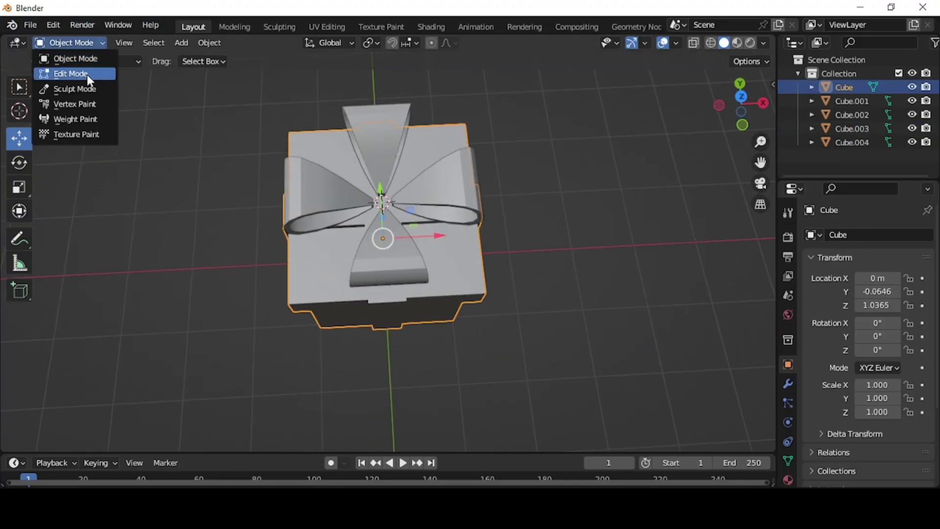
left_click(87, 74)
scroll(383, 201, "up", 5)
left_click(383, 201)
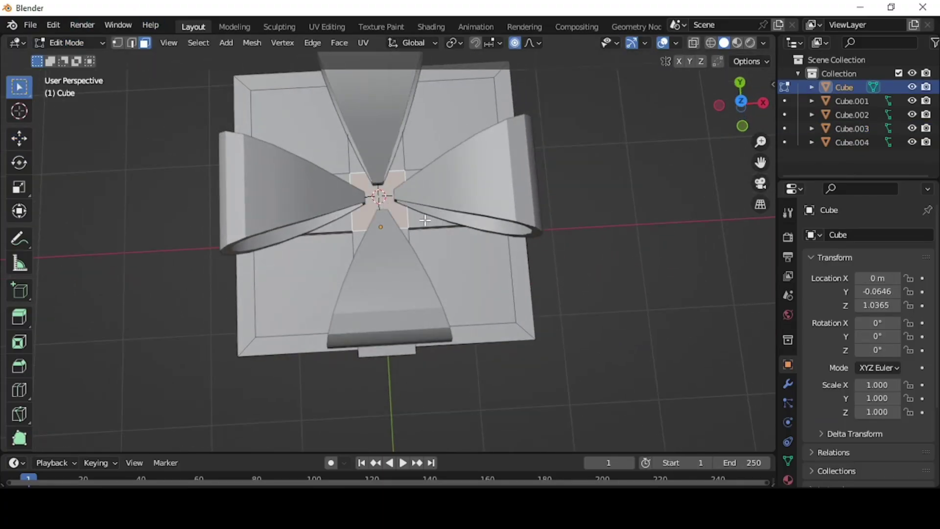
key("i")
left_click(408, 209)
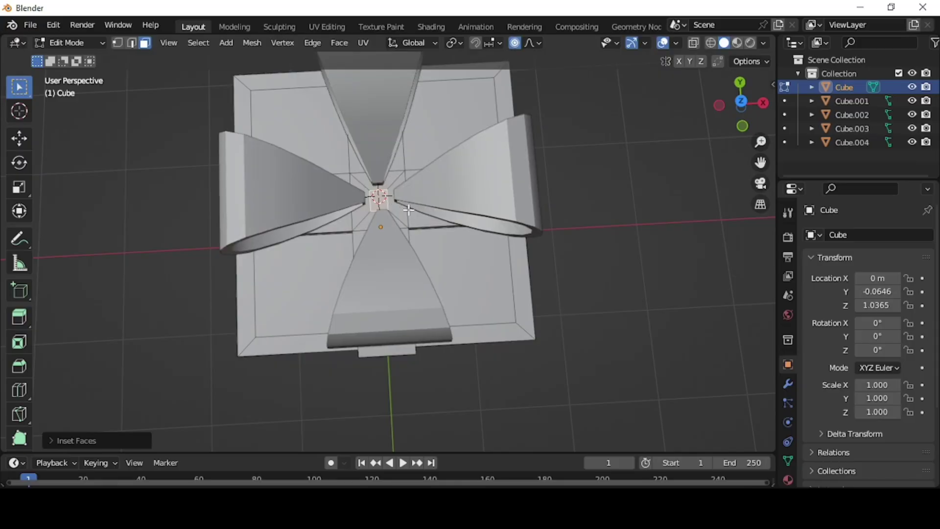
Step: Extrude the inset centre faces upward as the bow's knot, scale them, and return to Object Mode
middle_click_drag(408, 211, 458, 202)
key("e")
left_click(463, 218)
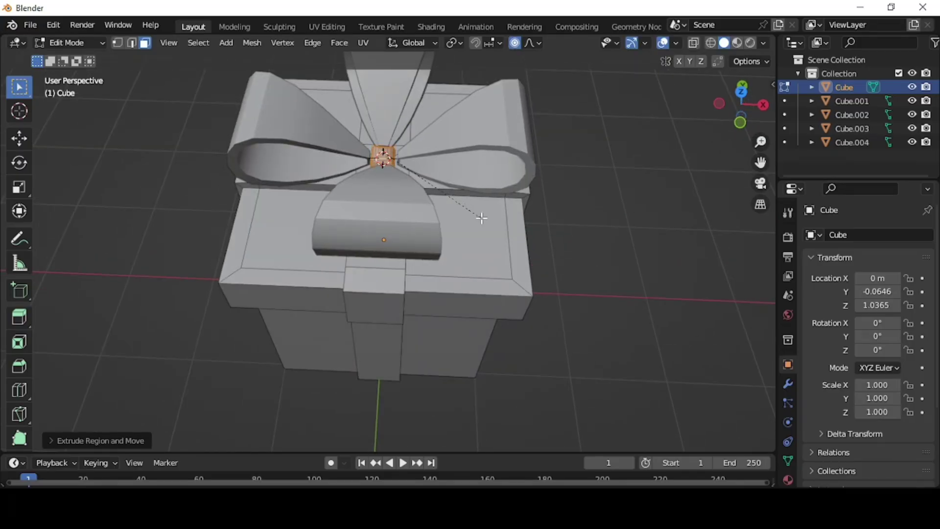
left_click(615, 248)
middle_click_drag(615, 251, 427, 171)
scroll(423, 148, "up", 1)
left_click(68, 42)
left_click(73, 56)
Step: Slide the duplicated bow loops against the central knot, with the +X loop at X 0.58721 m and the -Y loop at Y -0.6631 m
scroll(635, 251, "down", 2)
left_click(429, 174)
left_click(382, 181)
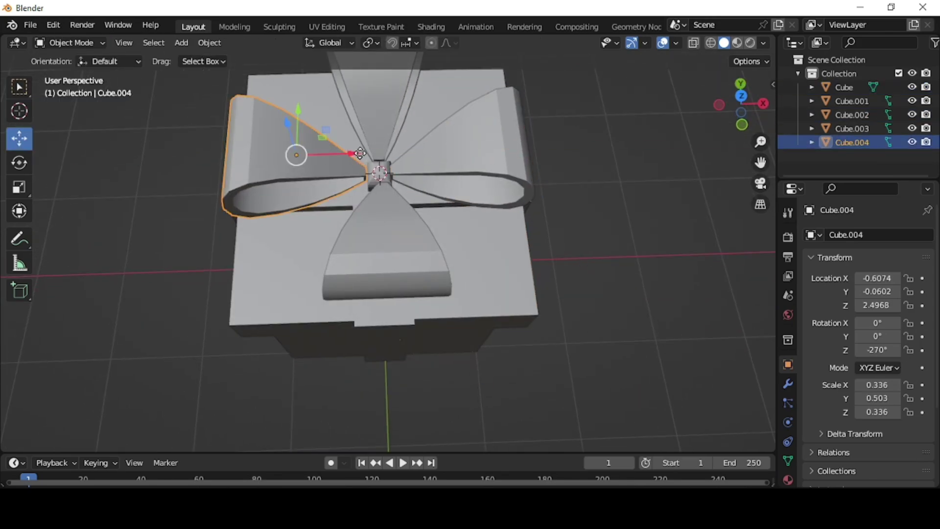
middle_click_drag(360, 154, 541, 176)
left_click(541, 176)
left_click(376, 242)
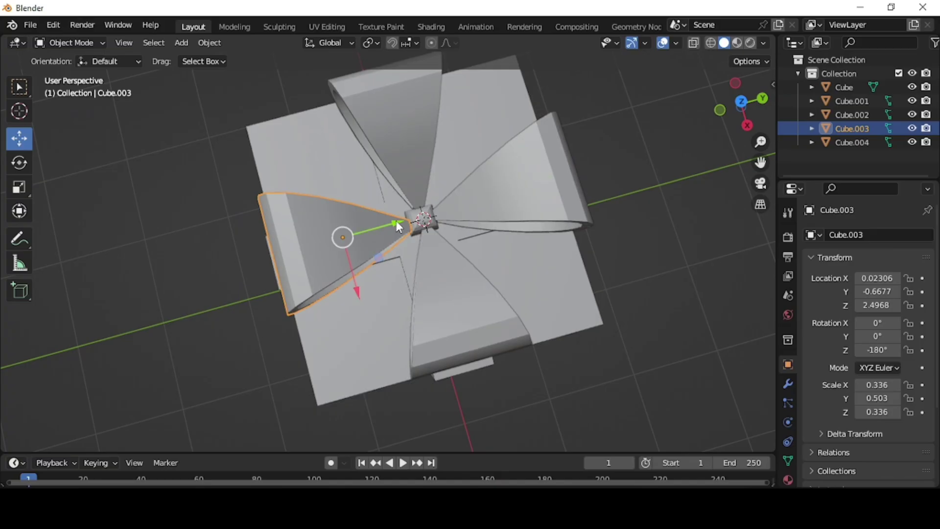
left_click_drag(398, 225, 401, 224)
middle_click_drag(634, 323, 589, 334)
key("KP_3")
Step: Select all four bow loops and join them into a single object
left_click(394, 236)
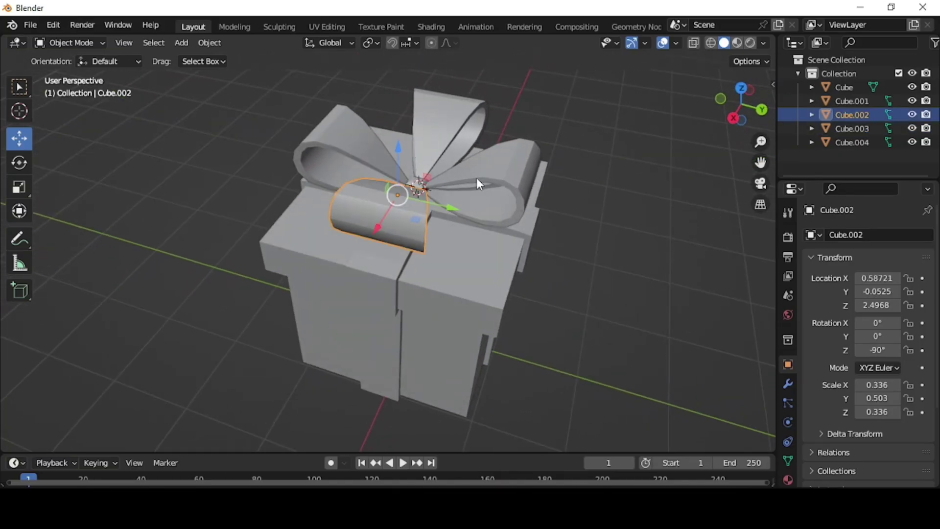
left_click(477, 178, "shift")
left_click(368, 207, "shift")
left_click(451, 110, "shift")
left_click(345, 136, "shift")
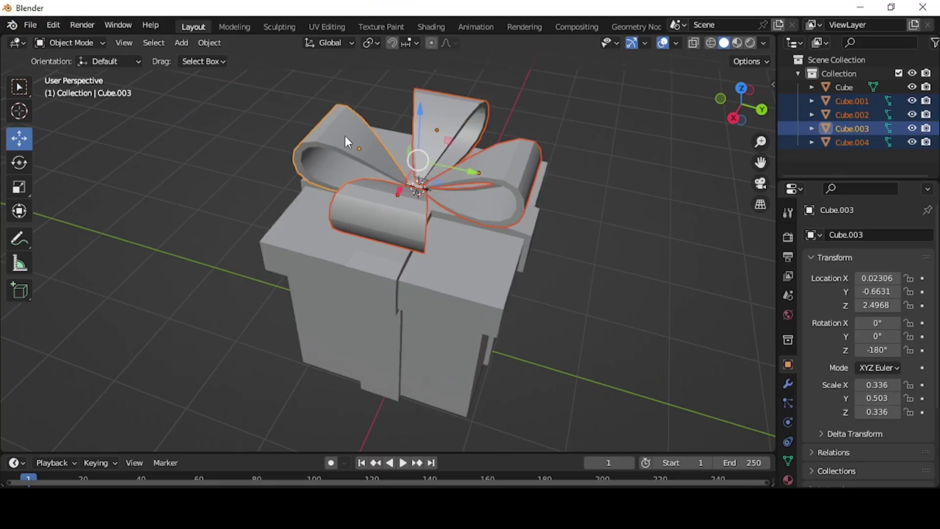
key("ctrl+j")
left_click(588, 304)
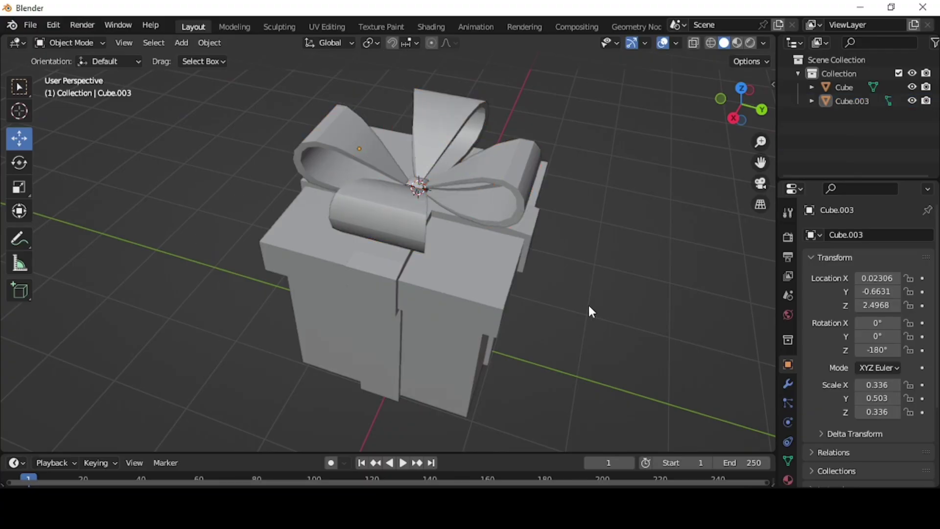
middle_click_drag(588, 305, 644, 289)
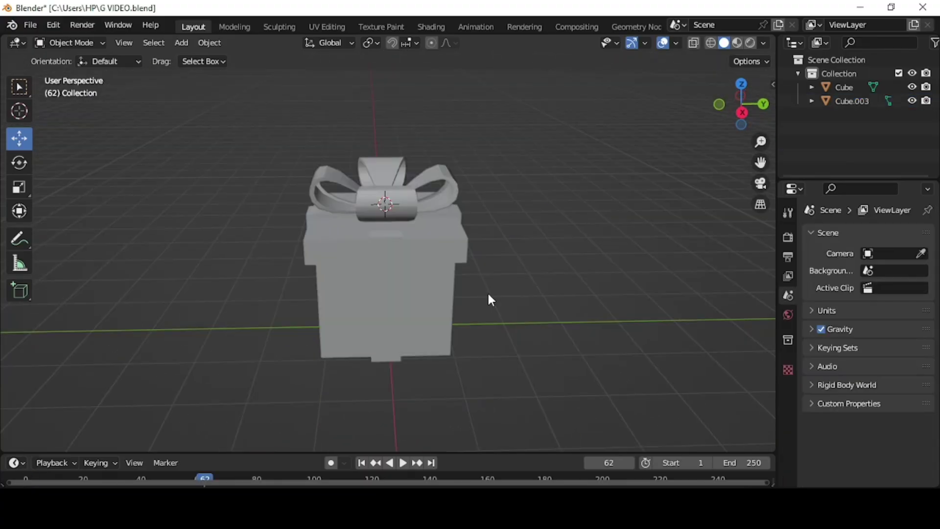
Step: Add a cube, scale it down, and raise it along Z above the bow
left_click(430, 292)
left_click(181, 43)
left_click(182, 43)
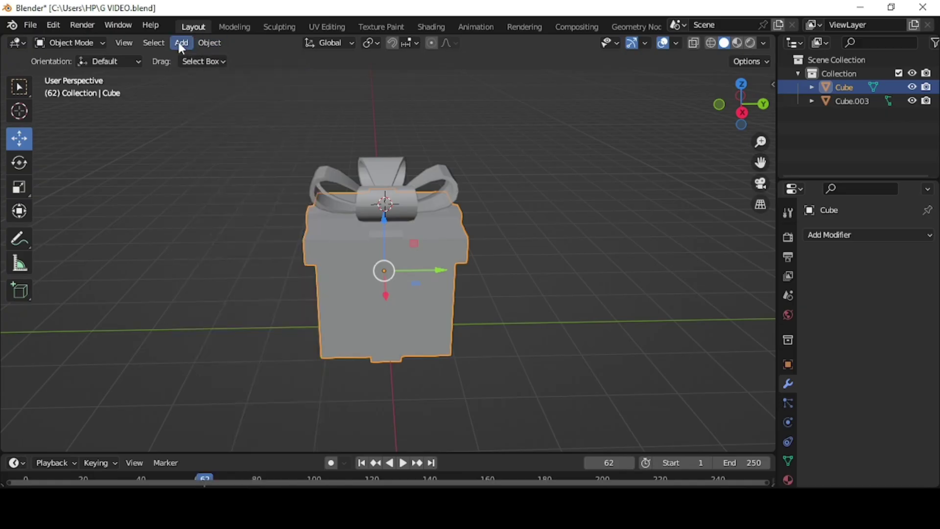
left_click(181, 43)
mouse_move(208, 69)
left_click(305, 72)
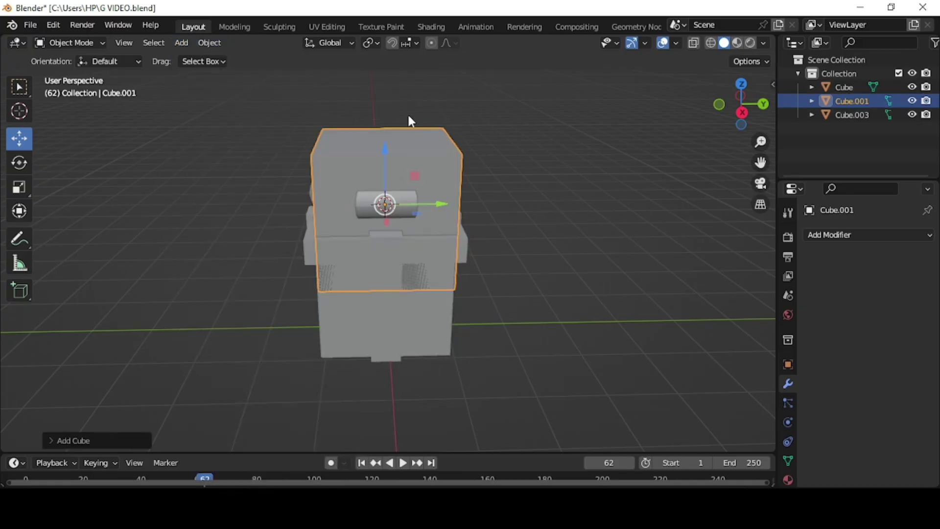
key("s")
left_click(396, 143)
key("g")
key("z")
left_click(383, 82)
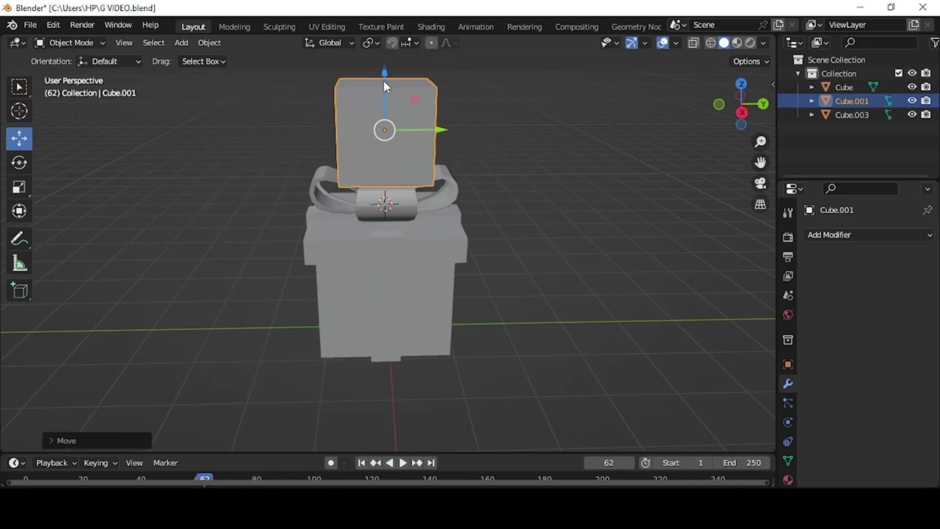
Step: Hide the gift box and the joined bow
left_click(390, 270)
key("h")
left_click(391, 209)
key("h")
Step: Lower the new cube along Z below the 3D cursor and rotate it 45° about X
left_click(389, 88)
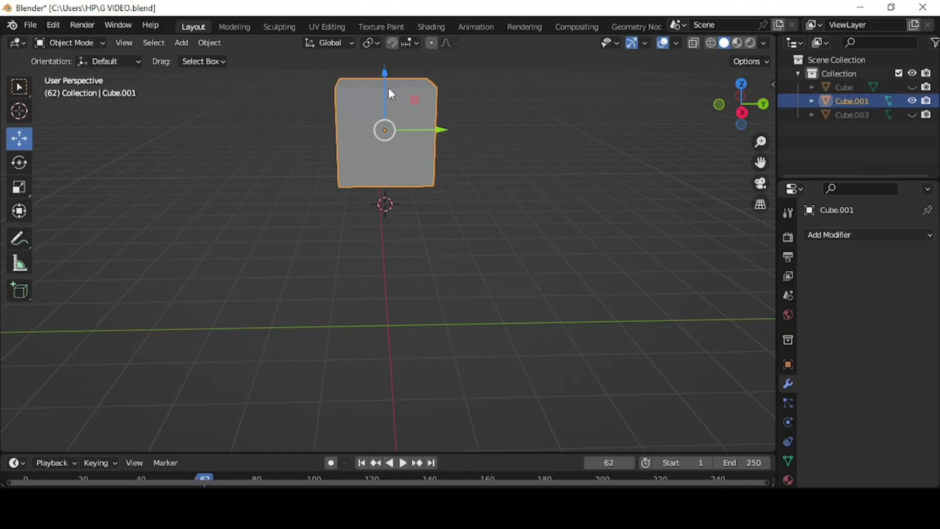
left_click_drag(389, 88, 375, 225)
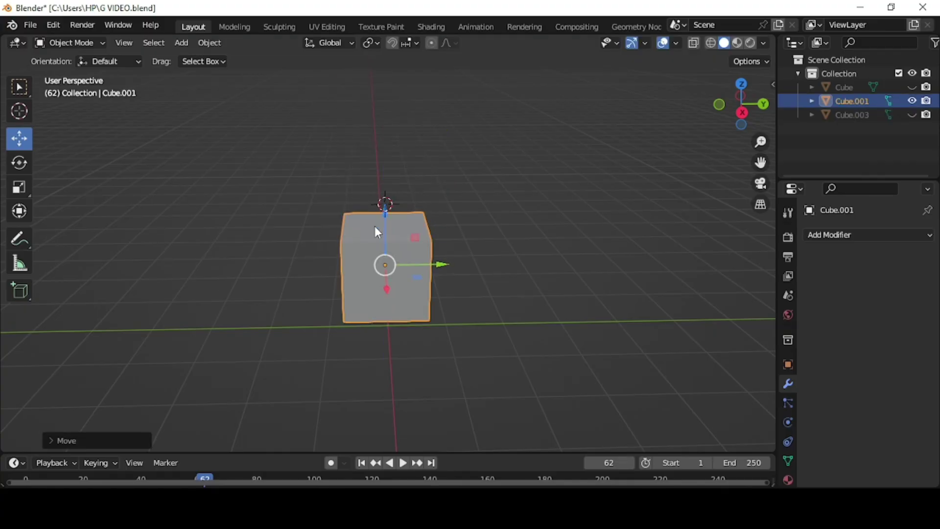
type("rx45")
key("Return")
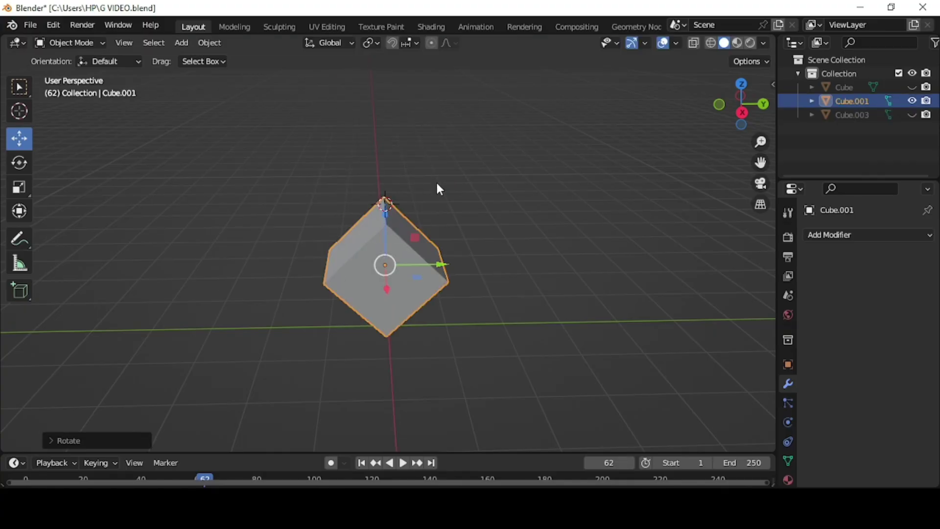
Step: In Edit Mode, extrude the rotated cube's two upper faces outward as individual faces to form a blocky heart
left_click(93, 43)
left_click(98, 73)
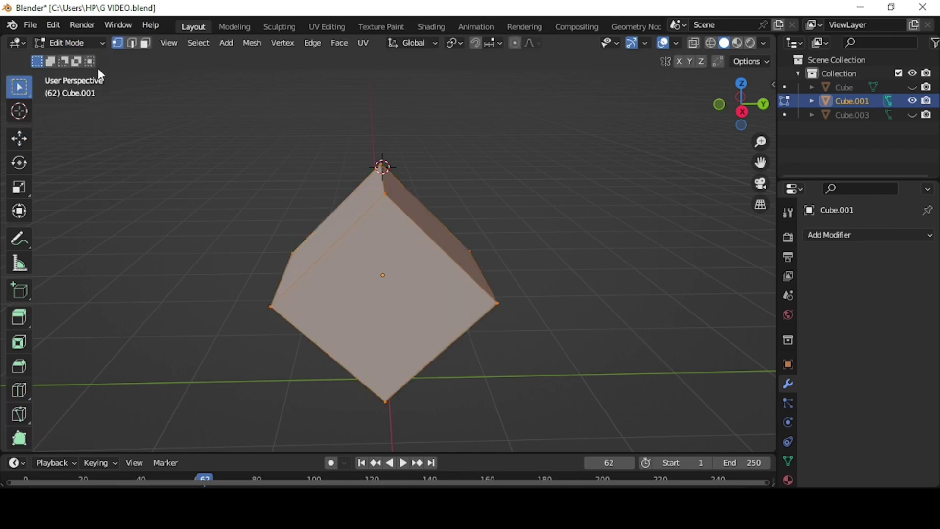
left_click(145, 44)
scroll(380, 145, "up", 1)
left_click(340, 214)
middle_click_drag(427, 222, 498, 245)
left_click(439, 219, "shift")
key("alt+e")
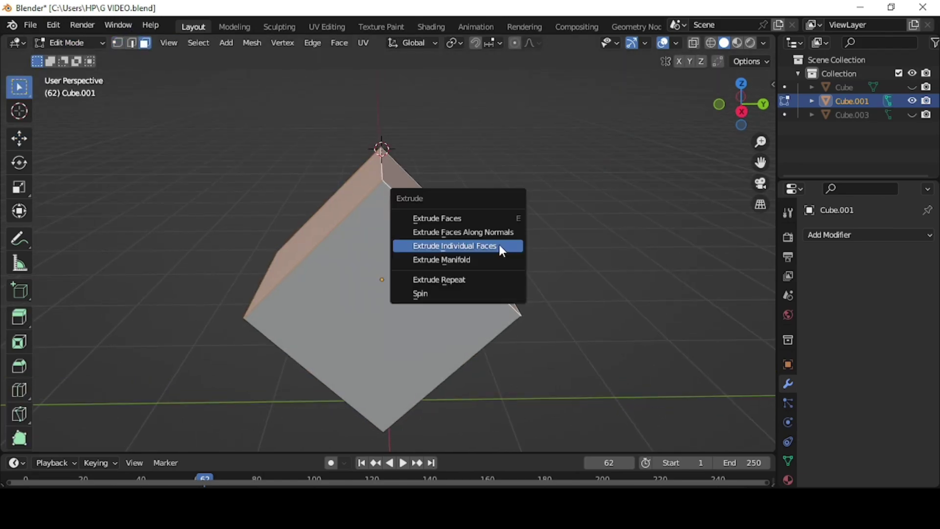
left_click(498, 245)
left_click(522, 178)
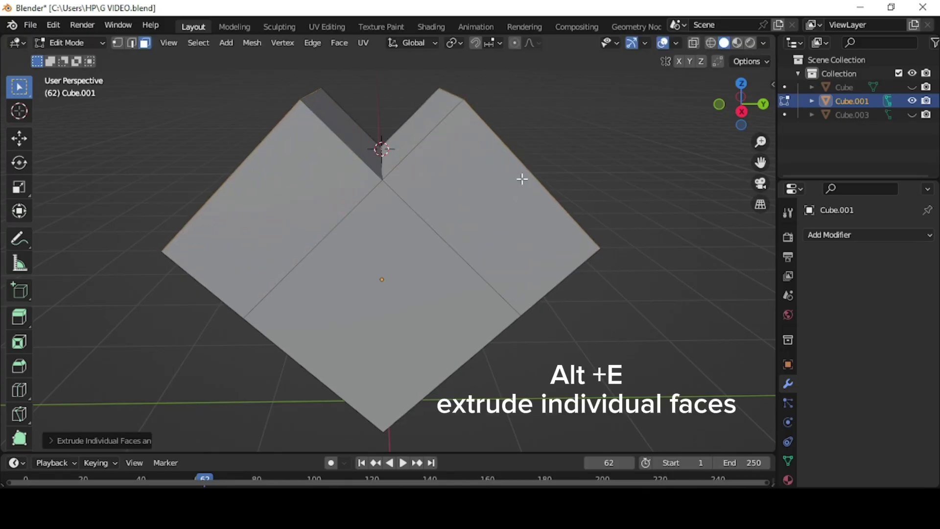
Step: Add a Subdivision Surface modifier to the heart with viewport and render levels both set to 3
left_click(866, 234)
scroll(695, 450, "down", 3)
left_click(695, 453)
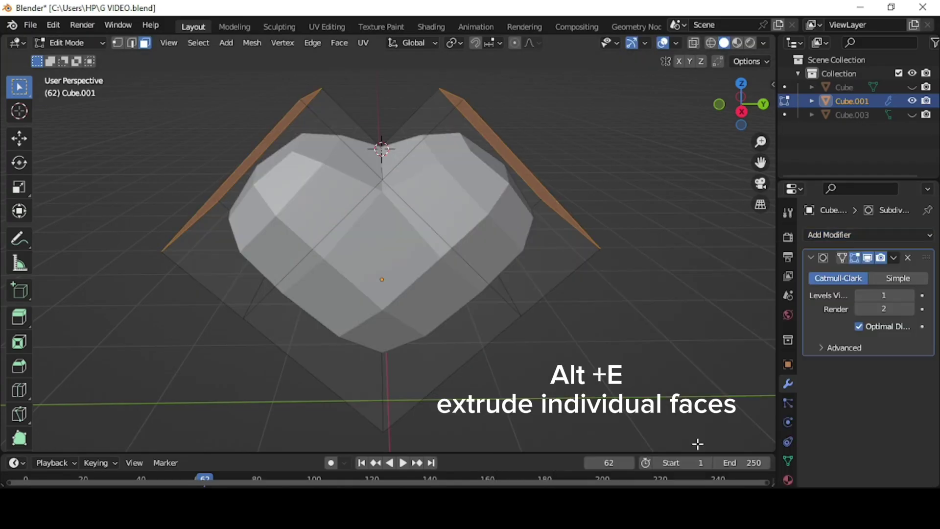
left_click(909, 295)
left_click(910, 295)
left_click(908, 309)
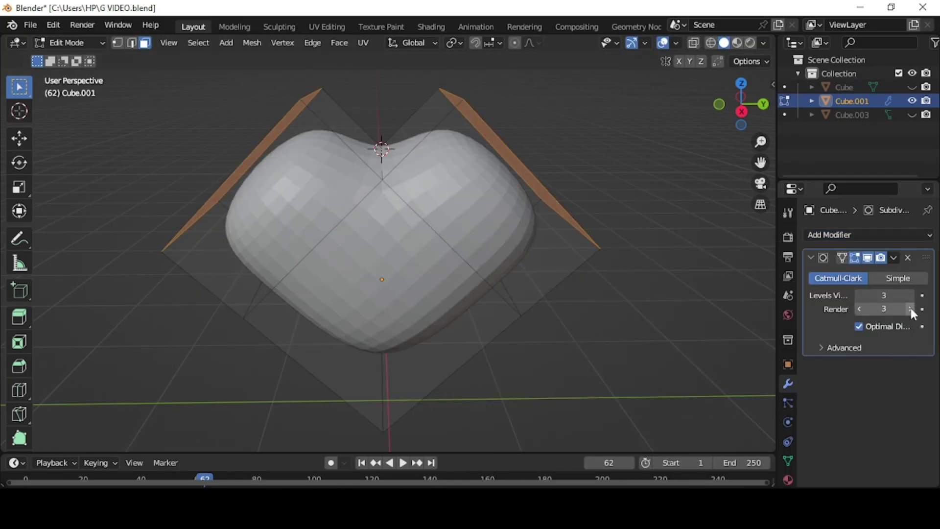
Step: Add a centred loop cut across each of the heart's two extruded lobes
key("ctrl+r")
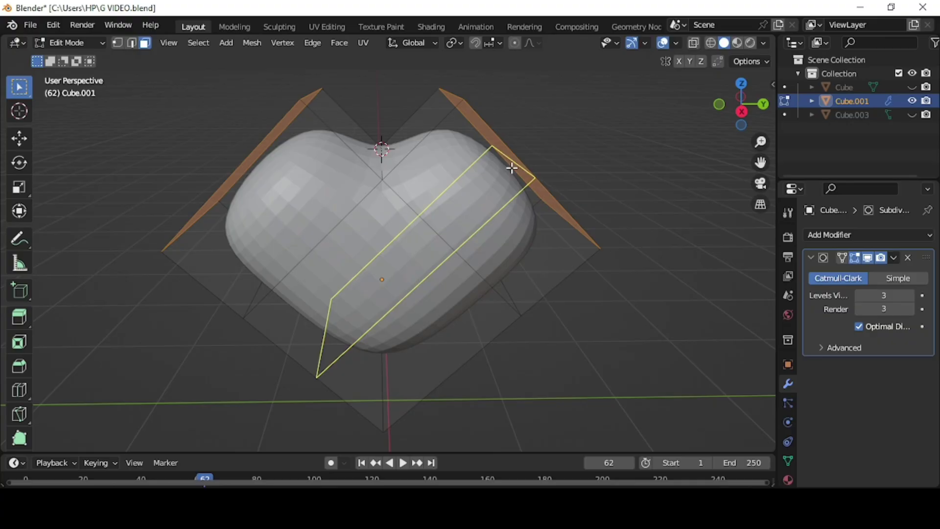
left_click(511, 173)
left_click(250, 161)
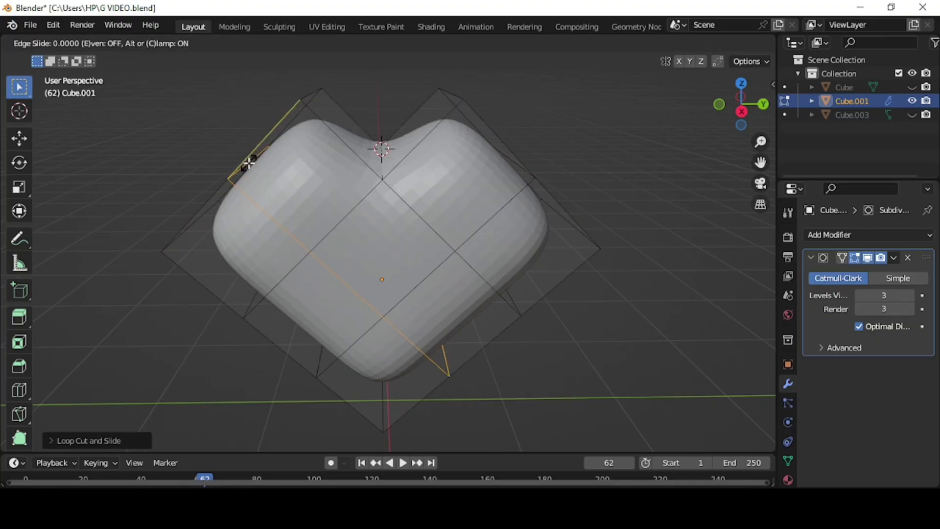
left_click(250, 161)
scroll(400, 169, "down", 1)
Step: Select the loop-cut vertices on the outer upper edge of both lobes and raise them along Z to round the heart
left_click(117, 42)
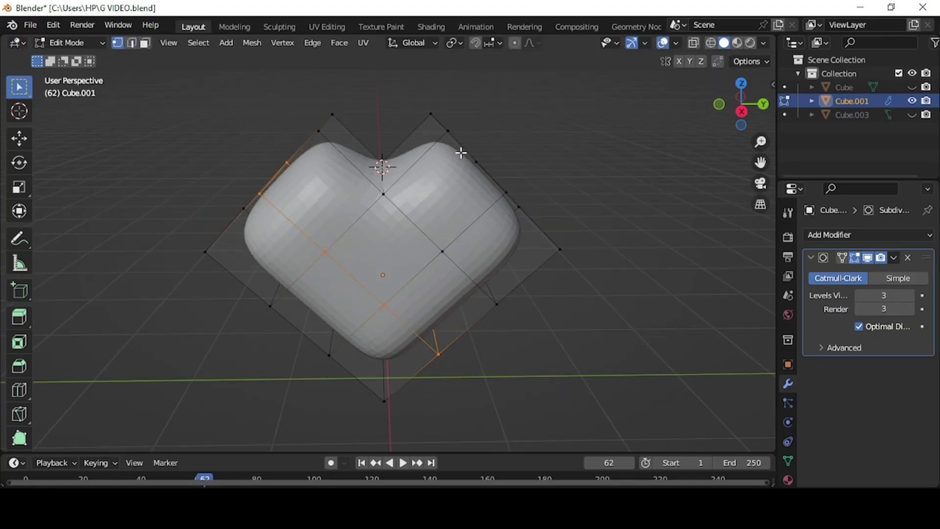
middle_click_drag(462, 151, 313, 192)
middle_click_drag(317, 233, 474, 215)
left_click_drag(499, 187, 463, 219, "shift")
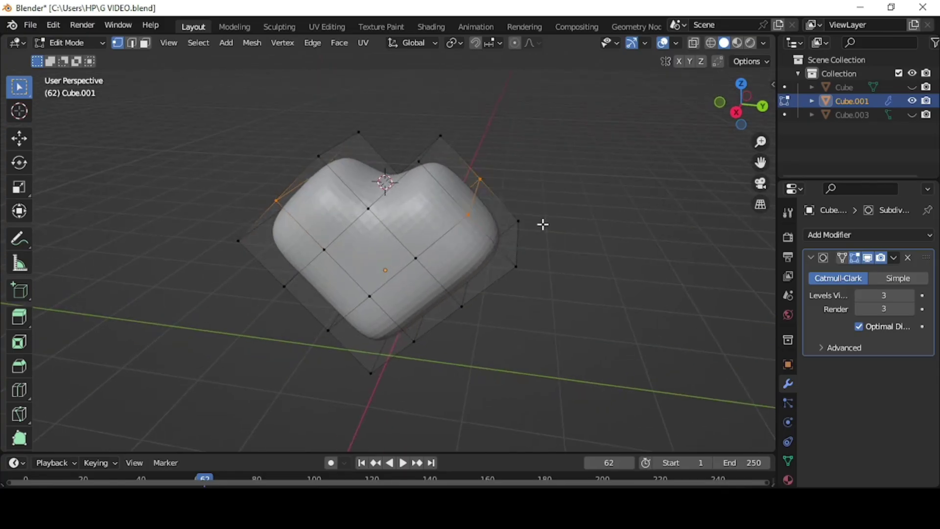
key("KP_3")
key("g")
key("z")
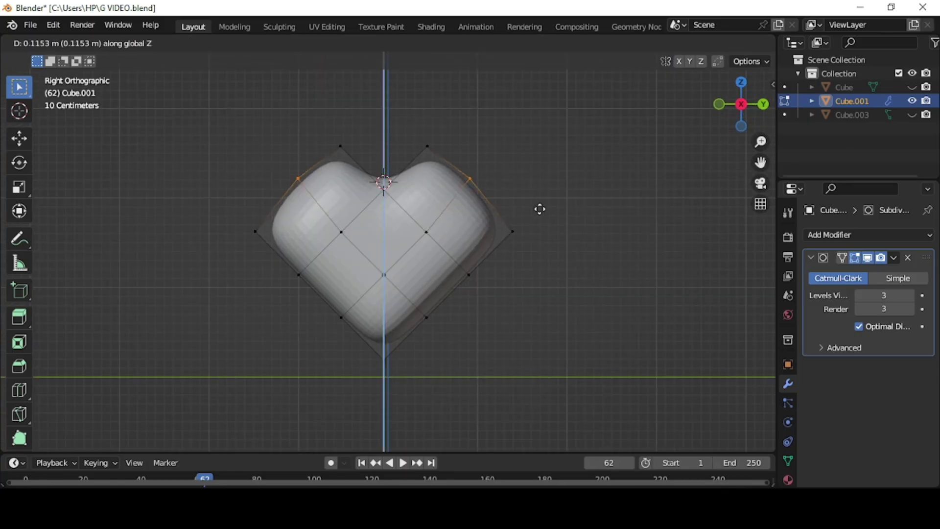
left_click(538, 185)
Step: Select the inner upper vertices of both heart lobes and scale them inward along Y to narrow the cleft
middle_click_drag(541, 197, 541, 236)
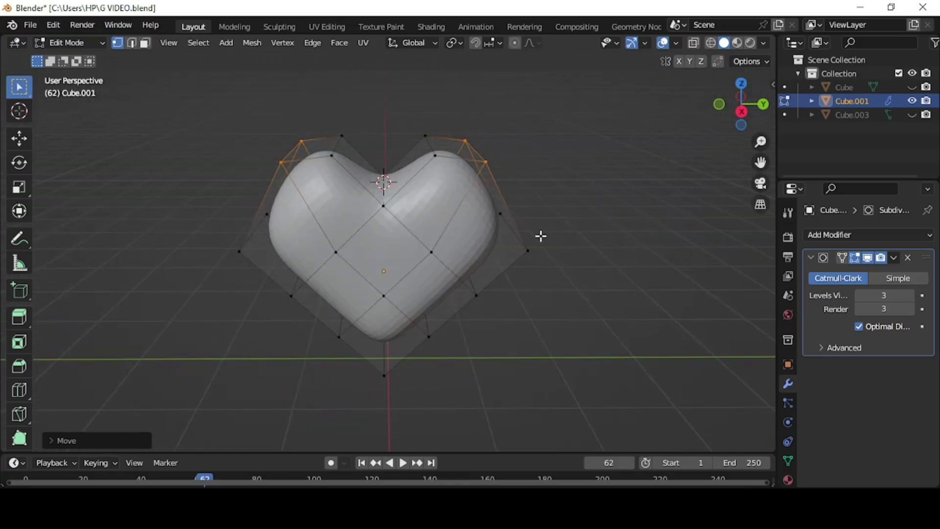
left_click_drag(321, 124, 372, 166)
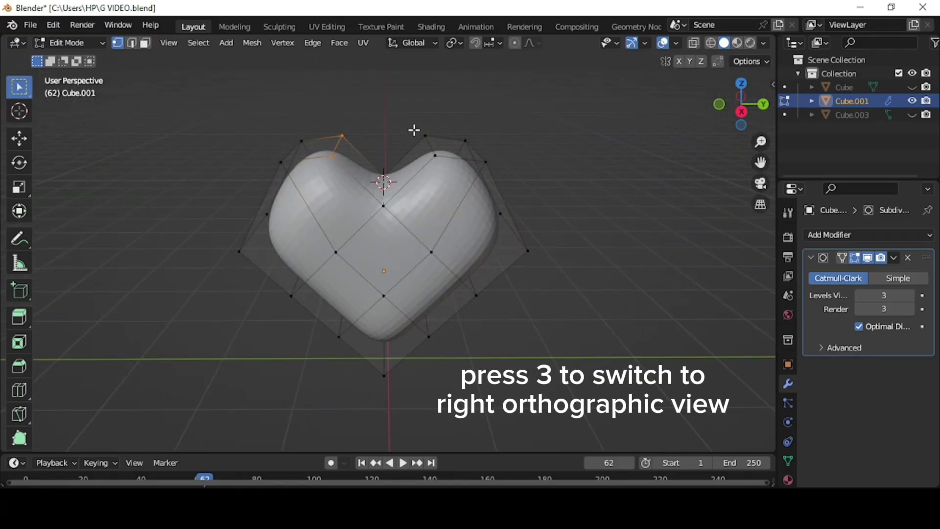
key("KP_3")
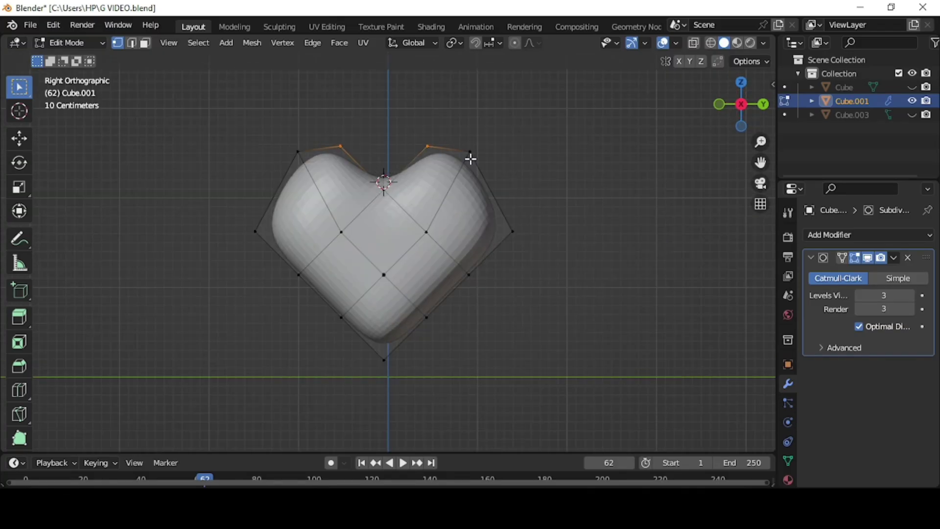
key("s")
key("y")
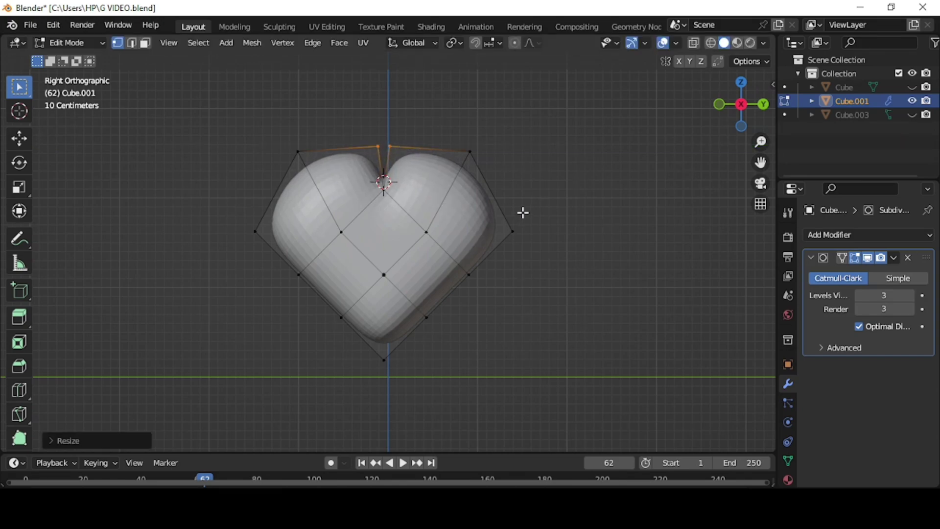
Step: Select the outermost side vertices on both sides of the heart, raise them along Z and scale them inward
left_click(514, 230)
middle_click_drag(514, 230, 383, 259)
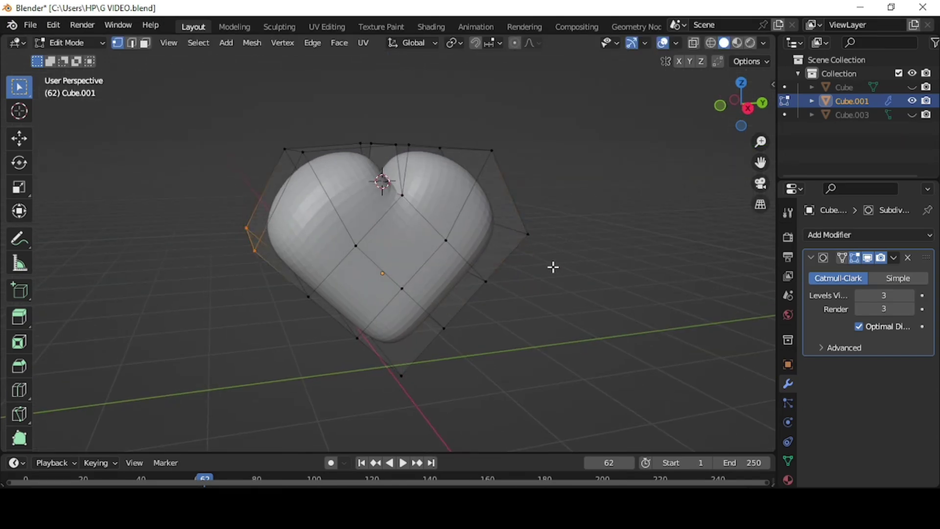
middle_click_drag(553, 267, 529, 277)
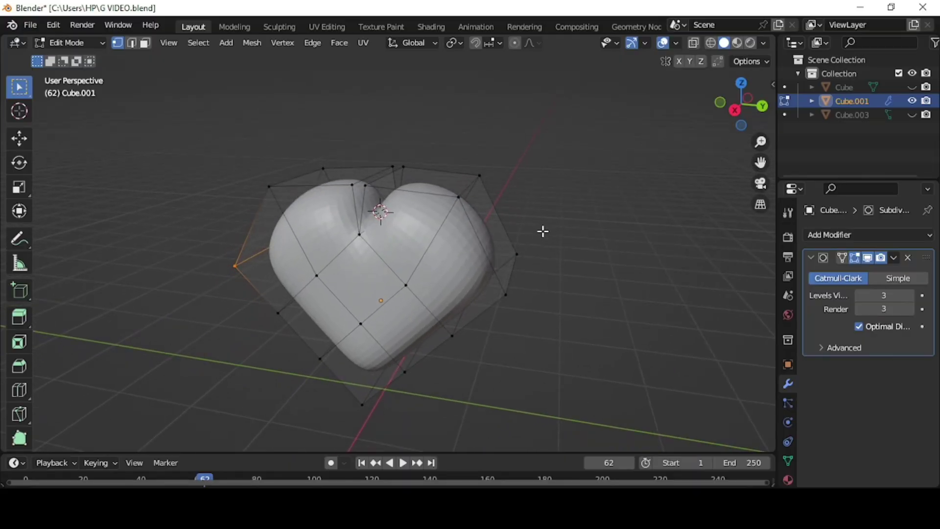
middle_click_drag(543, 231, 533, 218)
left_click_drag(533, 219, 498, 329, "shift")
middle_click_drag(500, 327, 534, 306)
key("KP_3")
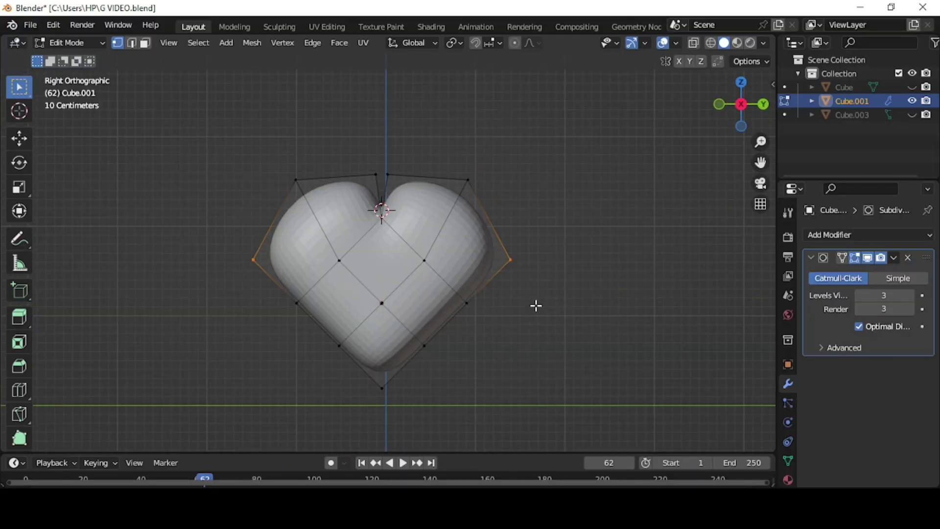
key("g")
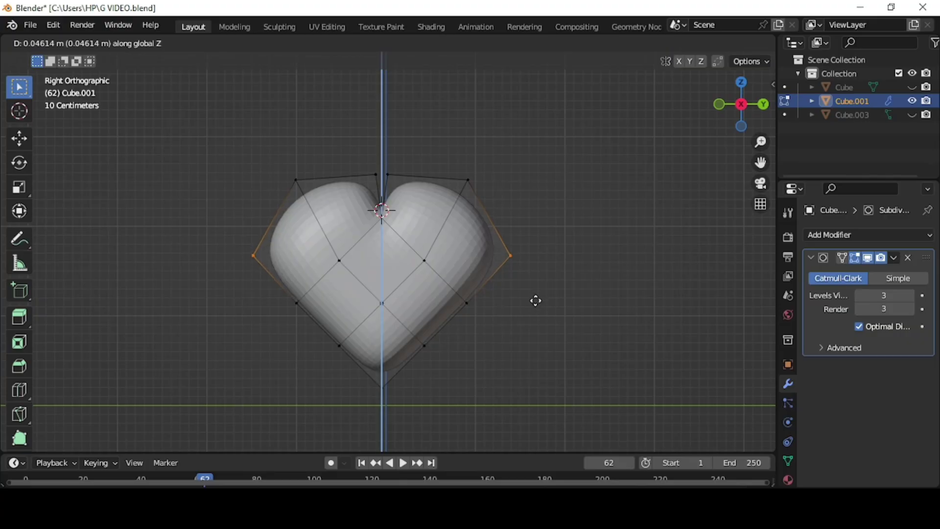
left_click(535, 282)
key("s")
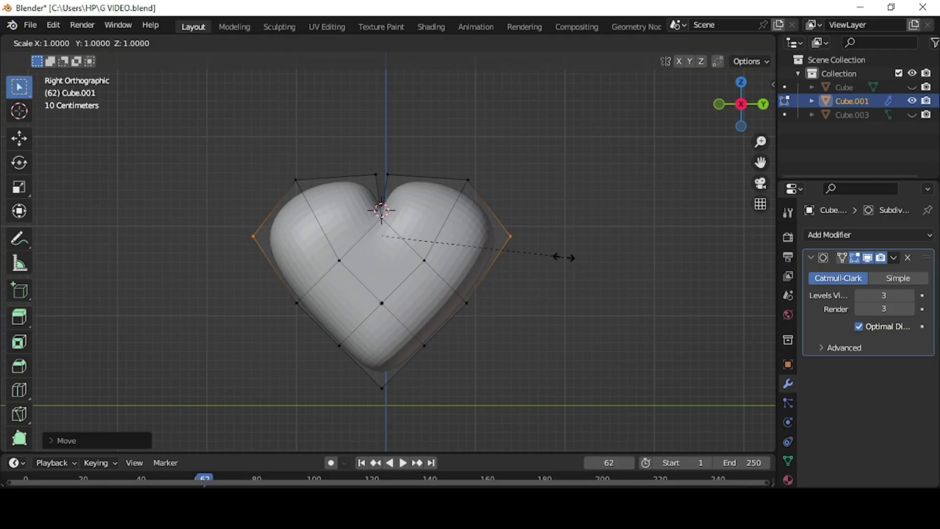
left_click(545, 256)
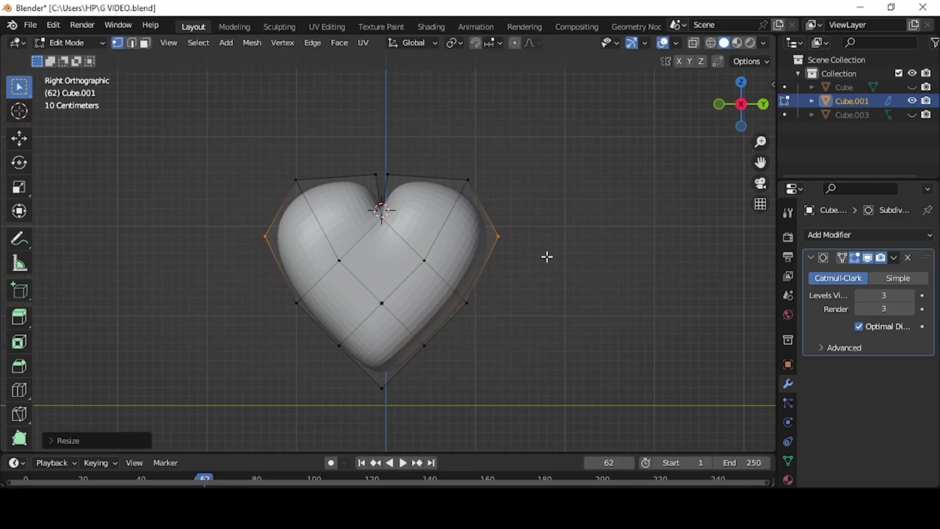
Step: Return to Object Mode and shade the heart smooth
middle_click_drag(545, 256, 551, 301)
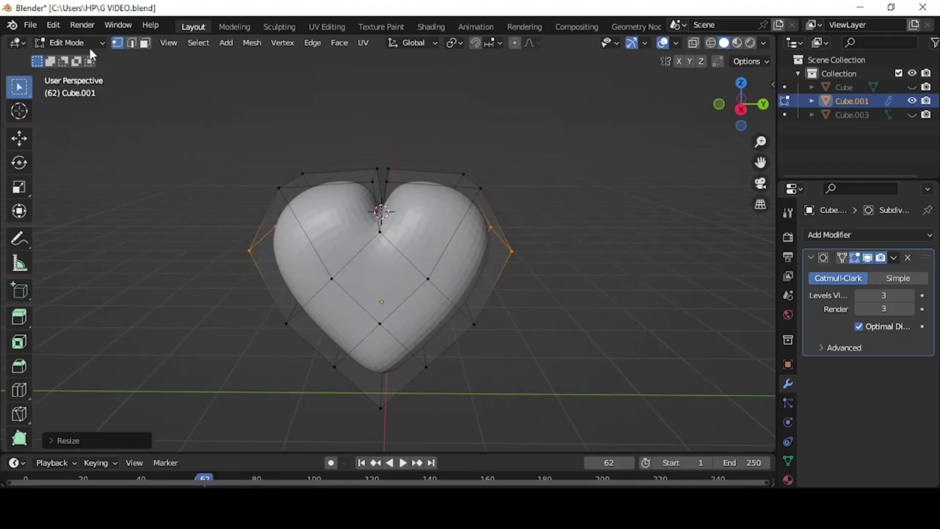
key("Tab")
right_click(418, 216)
left_click(417, 215)
left_click(528, 264)
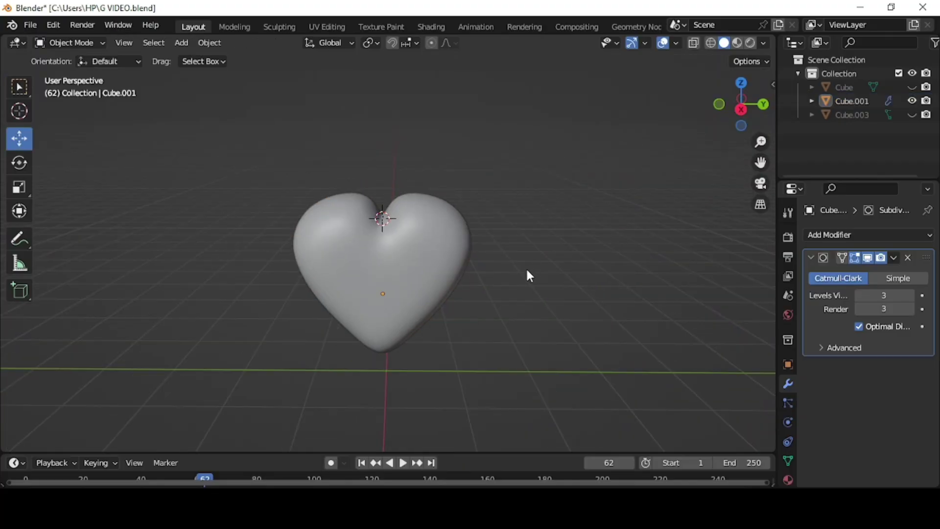
Step: Scale the whole heart down to roughly half its size
left_click(439, 264)
key("s")
left_click(435, 288)
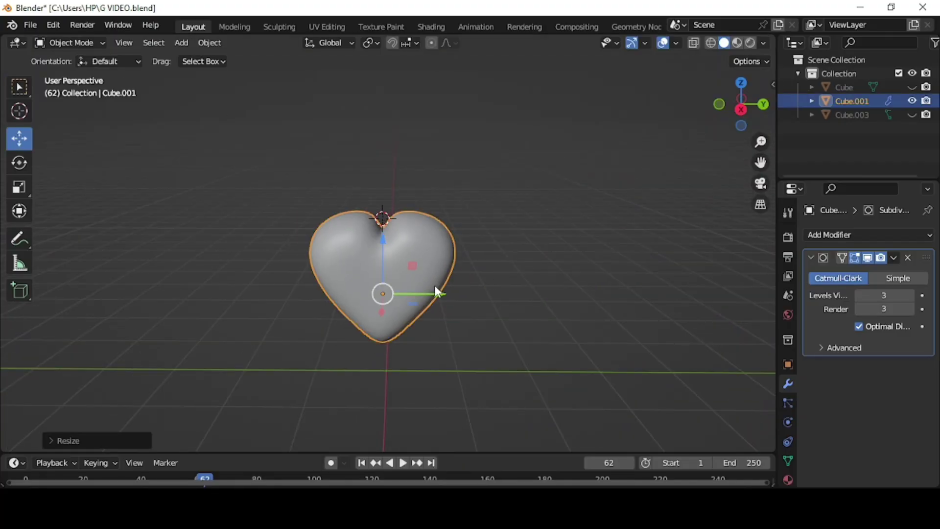
left_click(494, 287)
left_click(435, 279)
key("s")
left_click(426, 267)
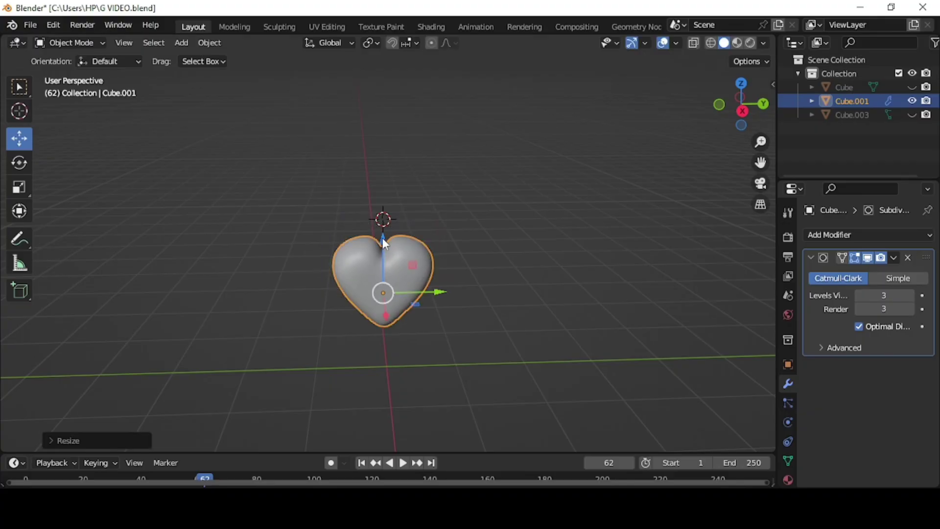
Step: Unhide the gift box and bow, and move the heart along Y and Z so it stands beside the box
left_click_drag(381, 237, 380, 166)
left_click_drag(444, 223, 312, 237)
left_click(911, 115)
left_click(911, 87)
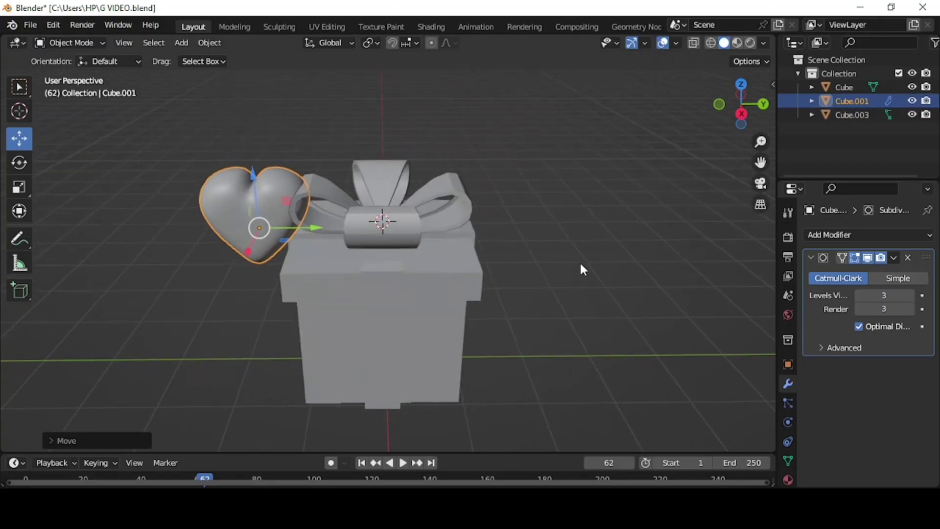
left_click_drag(308, 231, 275, 231)
left_click_drag(221, 176, 233, 268)
left_click_drag(295, 317, 280, 317)
scroll(454, 269, "down", 1)
Step: Scale the gift box and bow down together, shift them slightly along Y, and nudge the heart along Y
left_click(454, 269)
left_click(399, 190, "shift")
key("s")
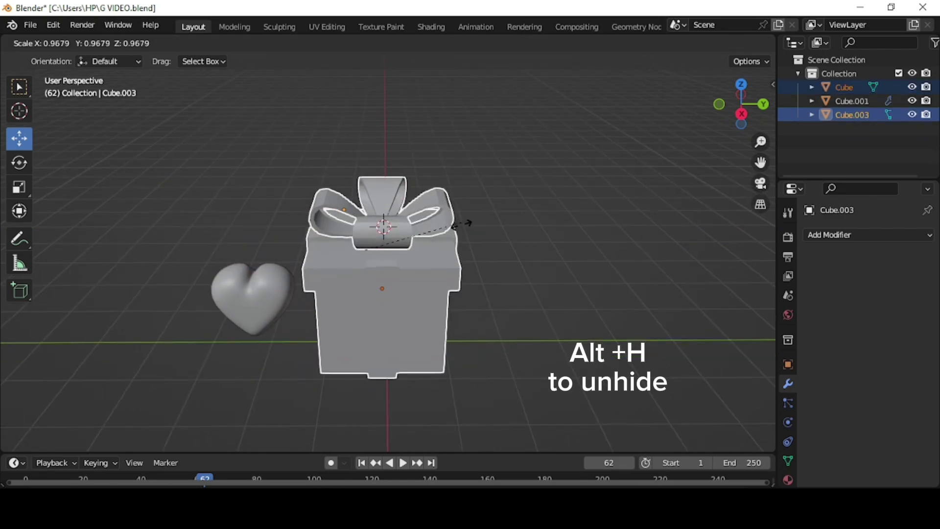
left_click(445, 254)
left_click_drag(409, 252, 423, 254)
left_click(275, 292)
left_click_drag(308, 307, 314, 307)
left_click(513, 280)
mouse_move(513, 280)
middle_mouse_down()
mouse_move(516, 296)
mouse_move(524, 277)
middle_mouse_up()
middle_click_drag(438, 255, 433, 253)
Step: Add a cylinder mesh and flatten it along Z into a thin disc
left_click(182, 42)
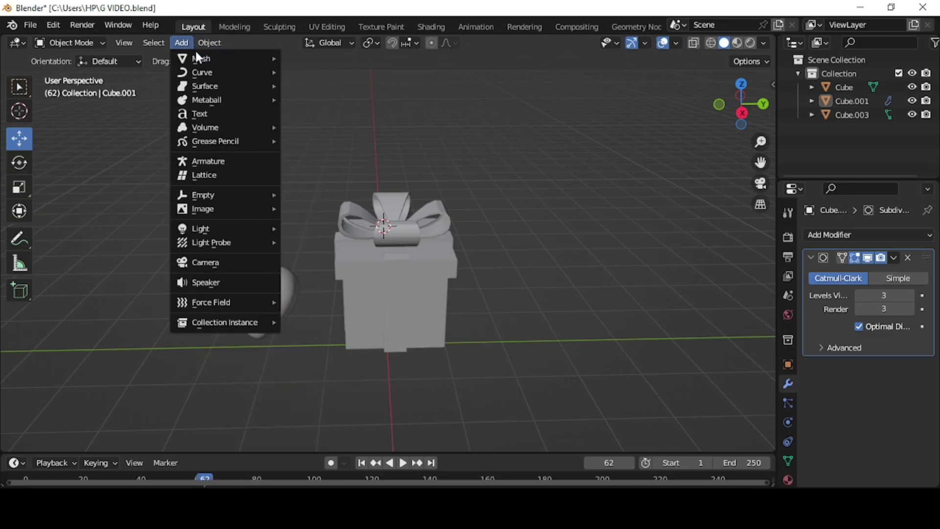
mouse_move(196, 54)
left_click(321, 127)
key("s")
key("z")
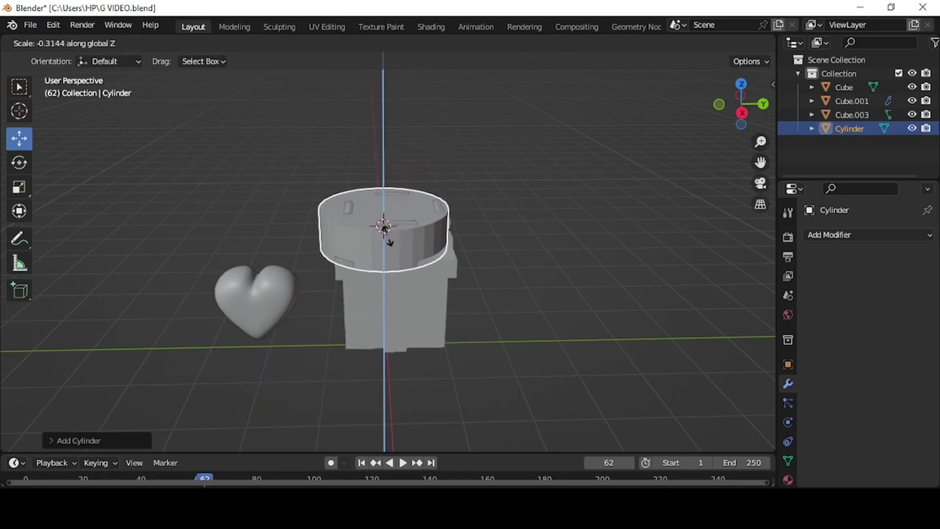
left_click(385, 229)
Step: Lower the disc along Z to the bottom of the gift box and scale it up wider than the box
key("g")
key("z")
left_click(469, 369)
key("s")
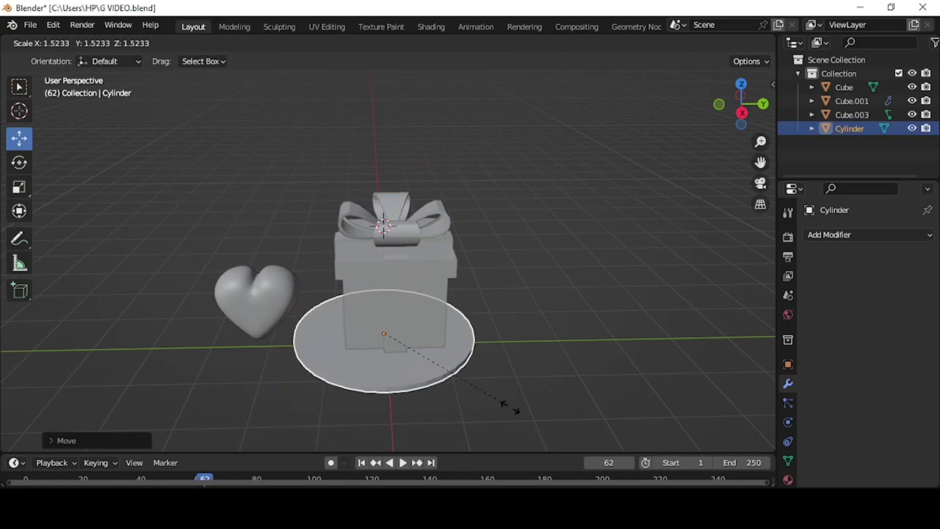
left_click(504, 403)
Step: Reposition the disc so it is centred directly beneath the gift box as its base
key("g")
left_click(518, 350)
middle_click_drag(515, 344, 512, 304)
left_click_drag(398, 288, 398, 284)
left_click(543, 329)
middle_click_drag(543, 329, 527, 357)
left_click(504, 329)
left_click_drag(504, 329, 491, 328)
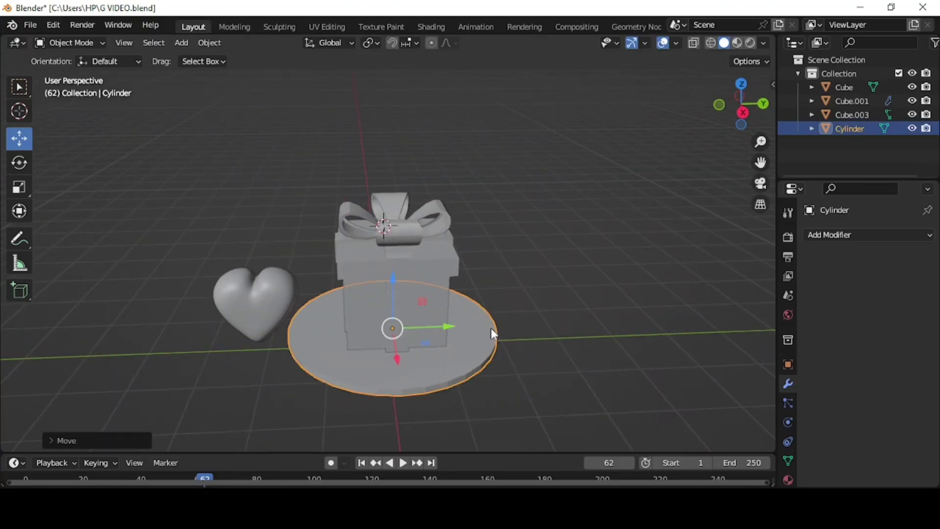
Step: In right orthographic view, select all objects and lower them along Z onto the ground line
key("KP_3")
key("a")
left_click_drag(351, 233, 351, 248)
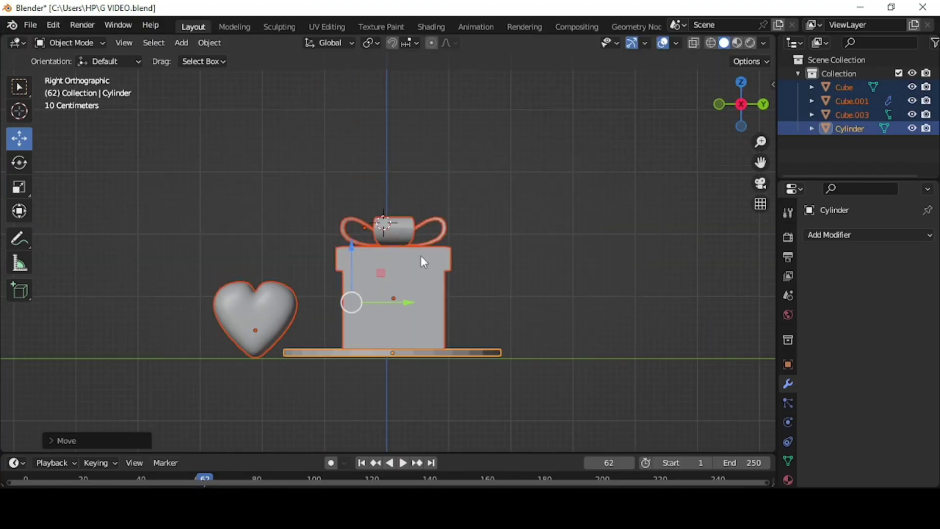
left_click(503, 275)
middle_click_drag(503, 275, 486, 332)
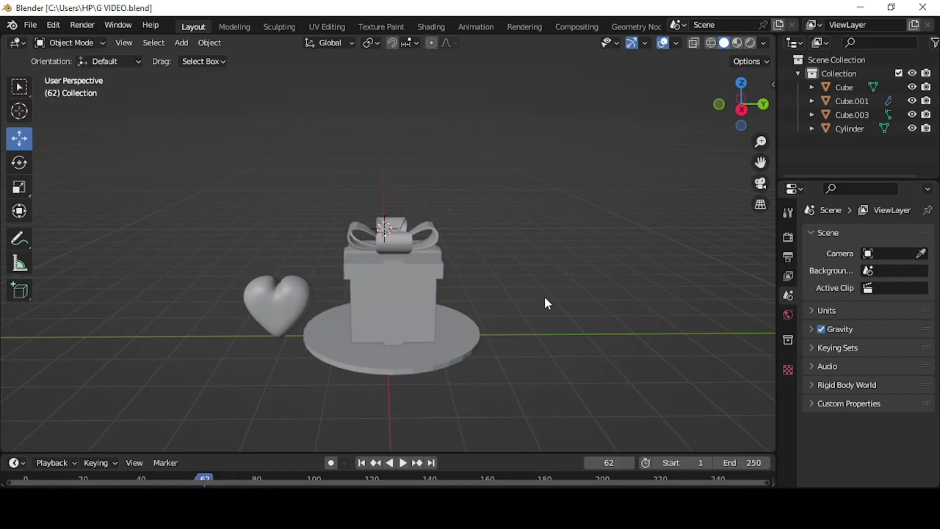
Step: Place the 3D cursor in front of the disc, add a plane there and scale it up as a floor
right_click(390, 379, "shift")
left_click(182, 42)
mouse_move(201, 57)
left_click(313, 57)
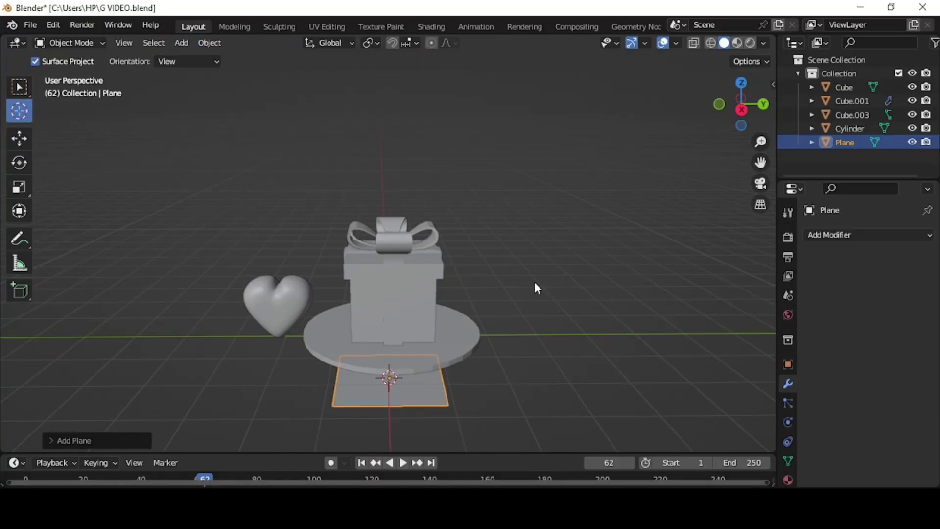
key("s")
left_click(2, 323)
Step: Centre the floor plane under the gift box and enlarge it so it extends beneath the disc and heart
scroll(671, 328, "down", 1)
middle_click_drag(671, 328, 44, 154)
left_click_drag(314, 370, 374, 354)
left_click_drag(443, 356, 438, 334)
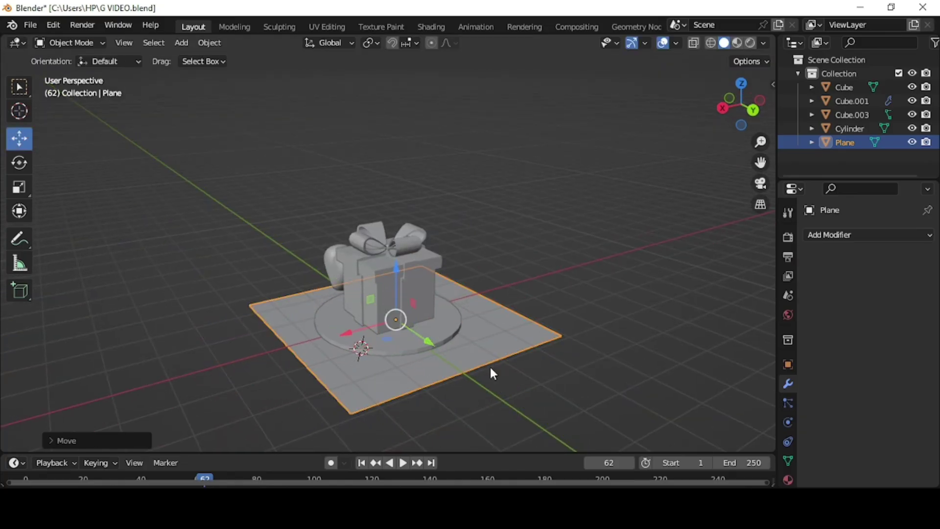
middle_click_drag(490, 366, 612, 369)
left_click_drag(418, 329, 454, 330)
key("s")
left_click(556, 281)
Step: Raise the gift box, bow, heart and disc together along Z, and lift the floor plane up beneath them
key("KP_3")
left_click_drag(222, 183, 491, 327)
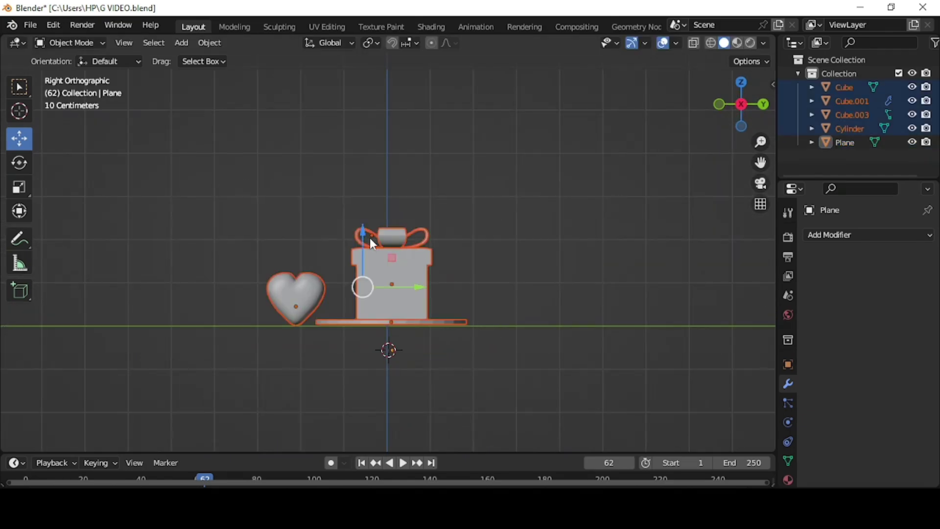
left_click_drag(366, 235, 367, 218)
middle_click_drag(565, 281, 563, 263)
left_click(531, 351)
left_click_drag(391, 294, 390, 256)
middle_click_drag(541, 297, 534, 328)
scroll(533, 328, "up", 1)
left_click(563, 274)
left_click(501, 312)
Step: In Edit Mode, extrude the floor plane's back and two side edges upward along Z to form three walls
key("Tab")
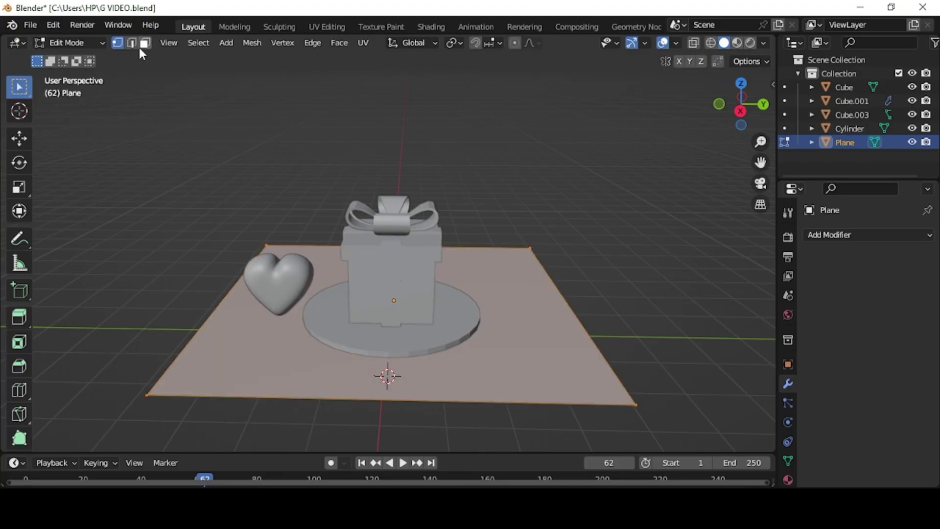
key("e")
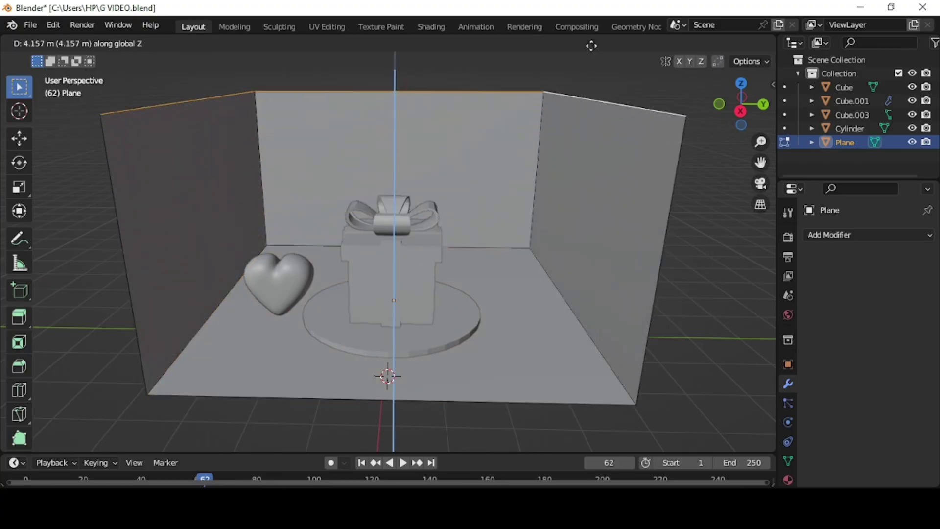
left_click(528, 220)
scroll(640, 299, "down", 3)
scroll(580, 259, "up", 4)
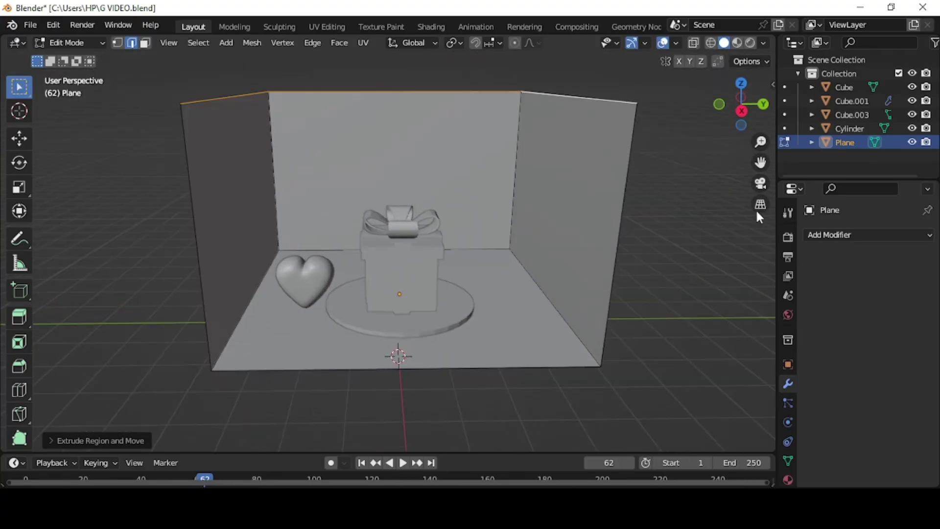
Step: Raise the top edges of the three walls further along Z to make the room taller
scroll(592, 248, "down", 1)
middle_click_drag(591, 249, 590, 241)
key("g")
key("z")
left_click(585, 162)
scroll(581, 265, "up", 2)
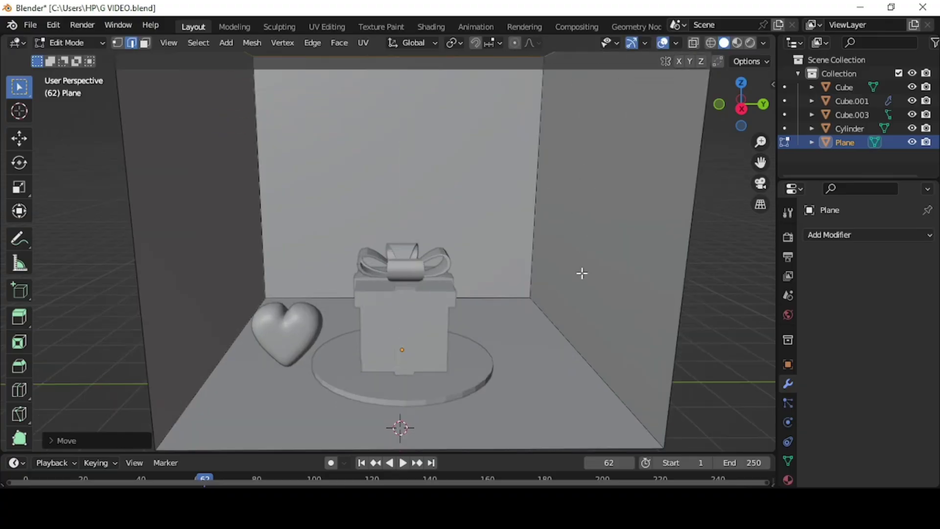
Step: Return to Object Mode and scale the room along Y to widen it around the gift box and heart
middle_click_drag(581, 273, 581, 293)
key("ctrl+shift+r")
left_click(344, 150)
left_click(73, 43)
left_click(78, 58)
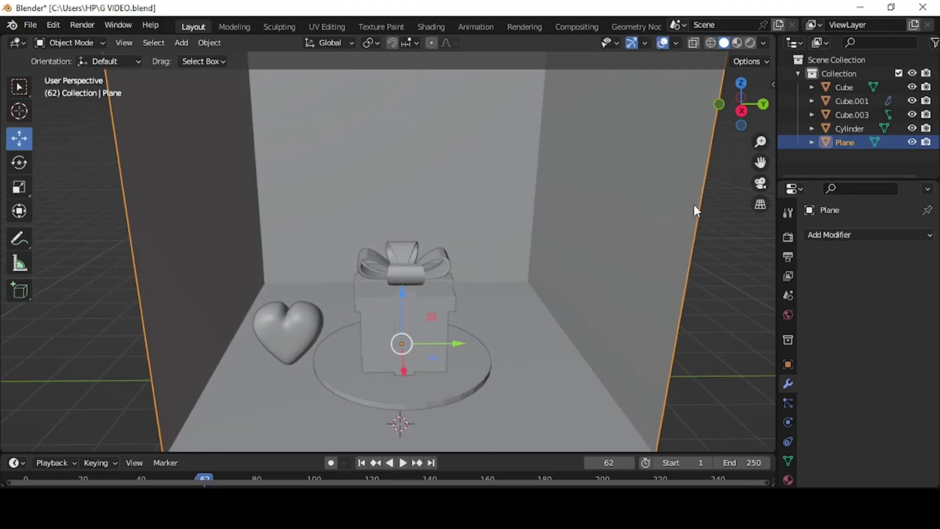
key("s")
key("y")
left_click(527, 320)
middle_click_drag(528, 308, 526, 307)
left_click(184, 342)
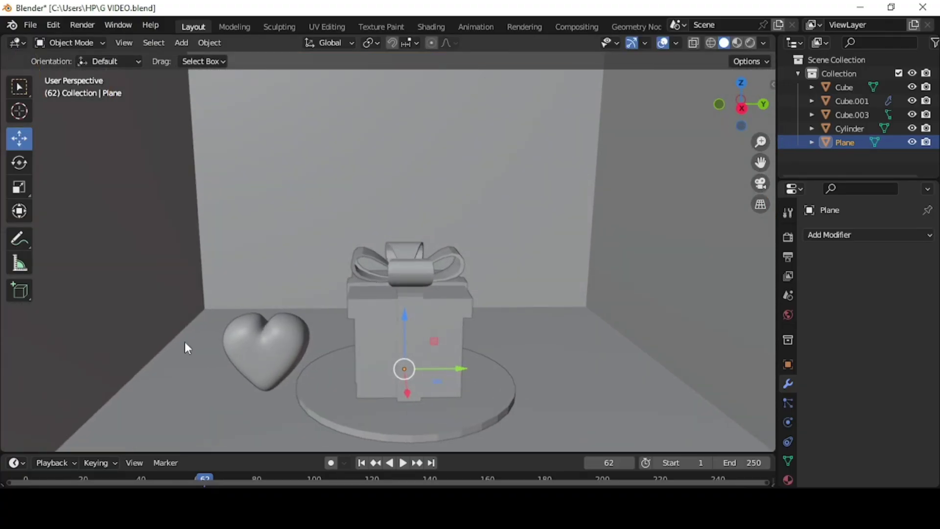
Step: Switch to Material Preview shading and give the heart a new material with a red base color
left_click(739, 45)
left_click(292, 353)
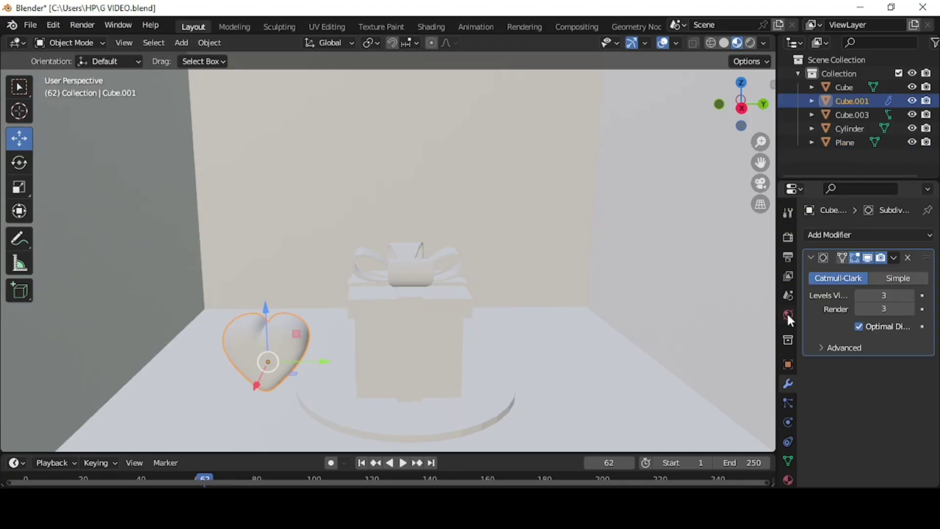
left_click(787, 480)
left_click(891, 294)
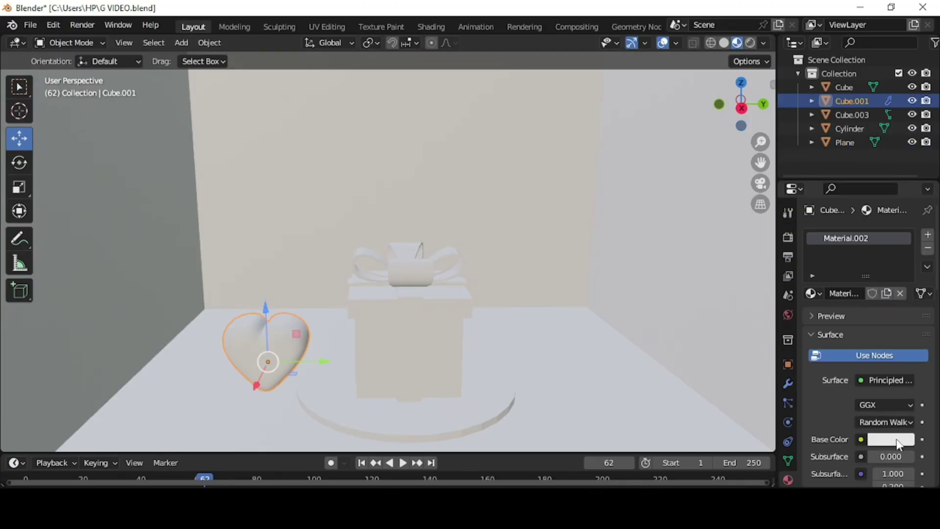
left_click(898, 440)
left_click(845, 342)
left_click(903, 258)
scroll(888, 443, "down", 8)
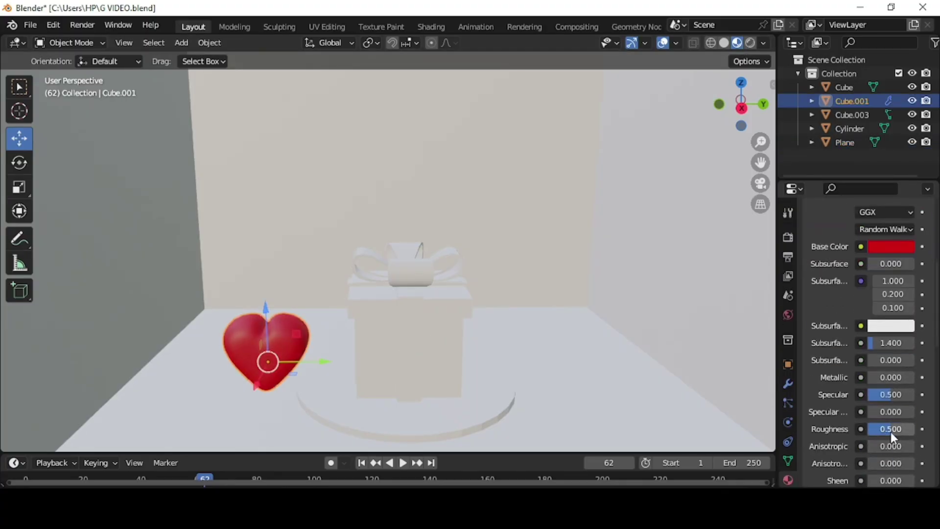
Step: Give the bow a new material with a turquoise base color of hue 0.515, saturation 0.929 and value 0.800
left_click(408, 267)
left_click(886, 293)
left_click(890, 439)
left_click(844, 255)
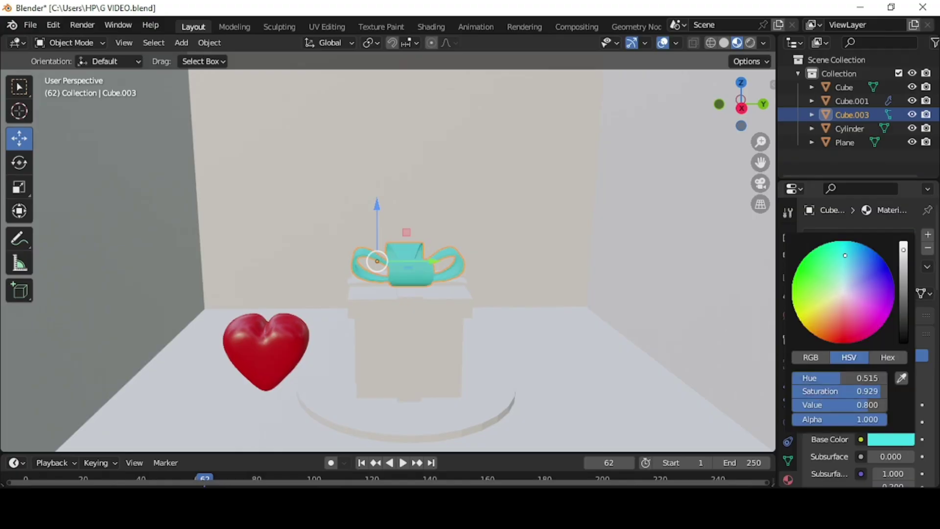
Step: Set the gift box's base color to magenta with hue 0.961, saturation 1.000 and value 0.800
left_click(460, 334)
left_click(891, 439)
left_click(868, 333)
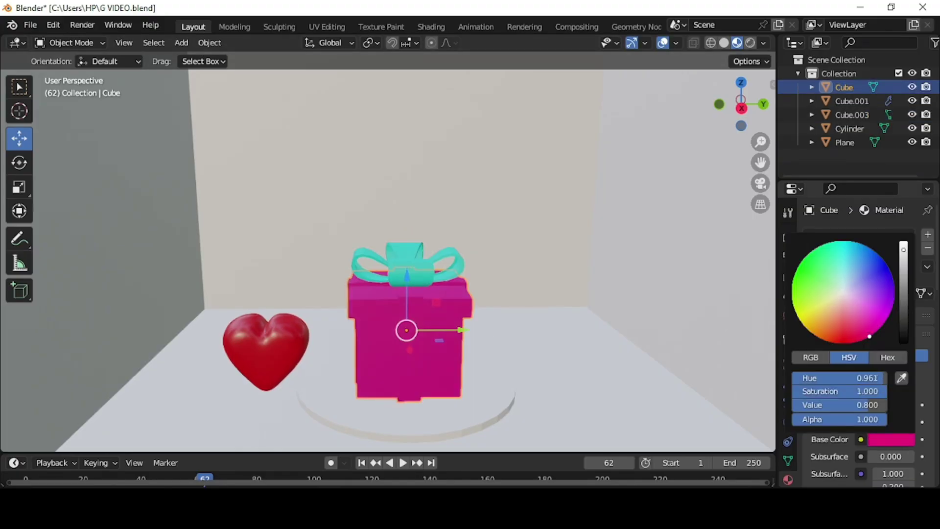
Step: Give the room a new material with a yellow base color of hue 0.153 and saturation 0.716, and darken it slightly
left_click(556, 366)
left_click(888, 293)
left_click(891, 439)
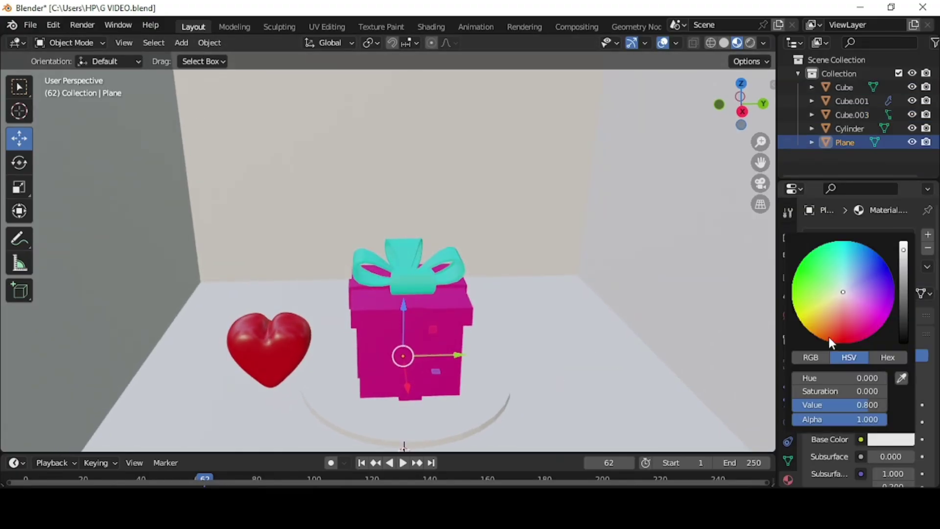
mouse_move(557, 345)
middle_mouse_down()
mouse_move(542, 328)
mouse_move(551, 338)
middle_mouse_up()
left_click(890, 439)
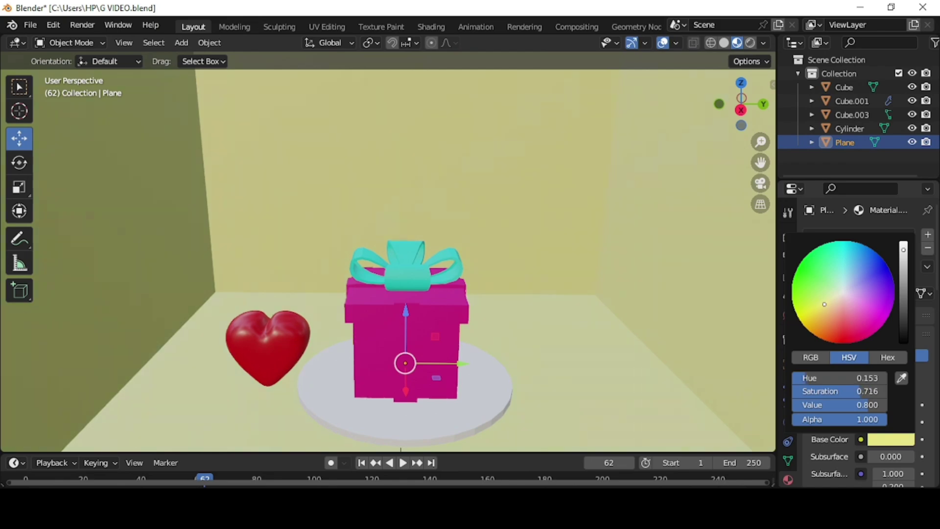
left_click_drag(904, 251, 904, 265)
Step: Give the round base a new material with a very dark red base color of hue 0.992, saturation 0.979 and value 0.052
scroll(582, 313, "down", 2)
middle_click_drag(583, 313, 527, 355)
scroll(559, 373, "up", 2)
left_click(489, 375)
left_click(885, 293)
left_click(891, 439)
left_click(850, 340)
left_click_drag(904, 260, 903, 317)
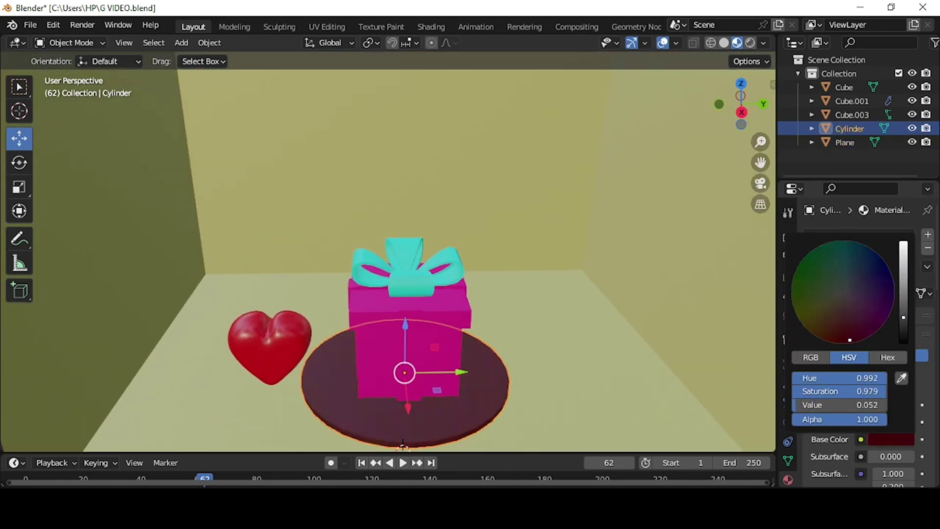
Step: Set the round base's roughness to 0.283 and its base color to hue 0.006, saturation 0.962 and value 0.067
scroll(889, 365, "down", 8)
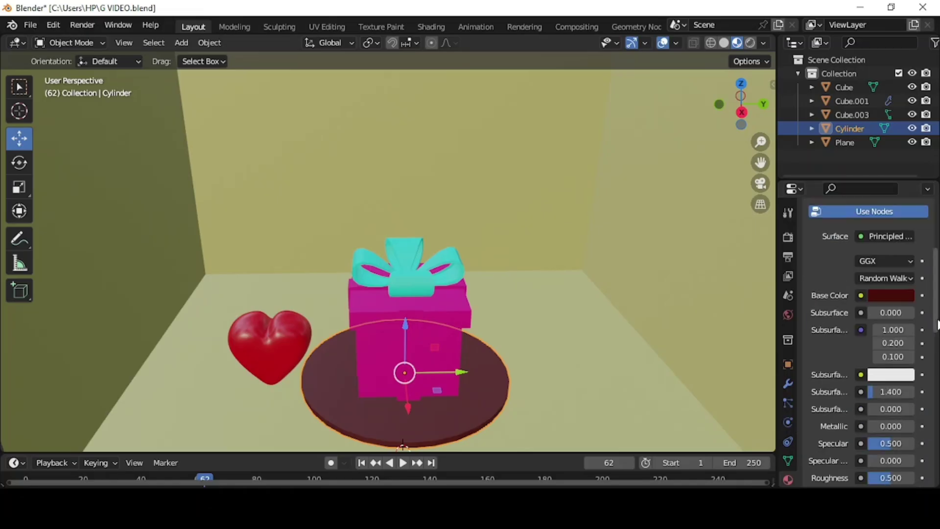
scroll(886, 266, "up", 4)
left_click(886, 266)
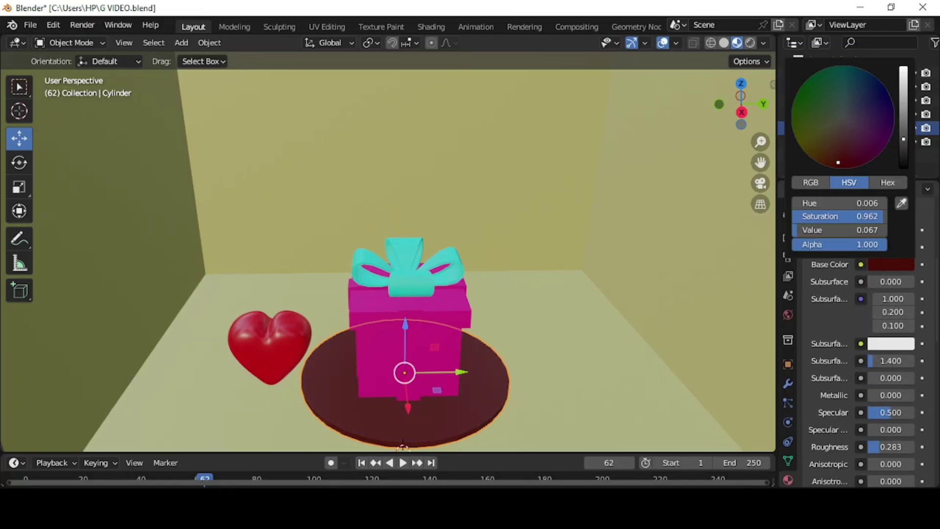
Step: Select the gift box and switch it to Edit Mode
scroll(641, 339, "down", 1)
middle_click_drag(640, 342, 617, 338)
scroll(519, 335, "up", 2)
left_click(429, 320)
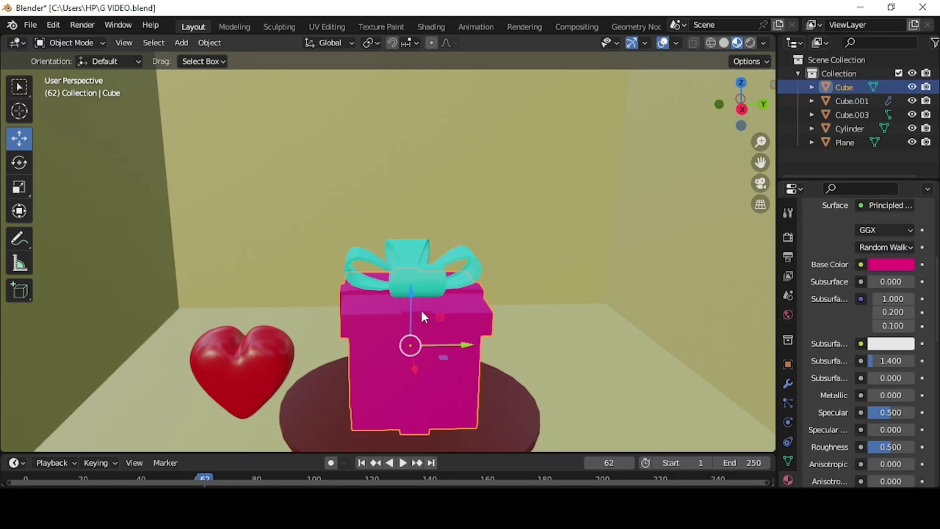
left_click(83, 43)
left_click(83, 64)
scroll(492, 377, "up", 2)
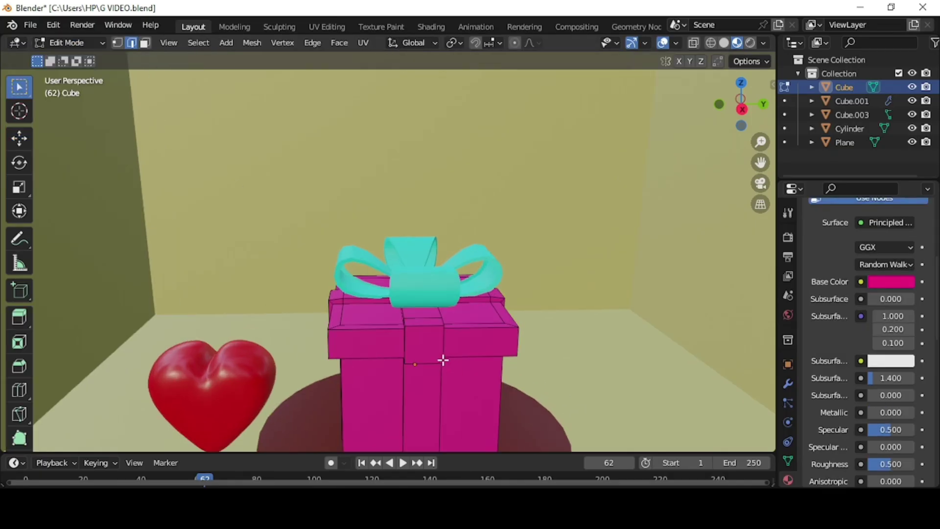
Step: Select the faces of the crossing ribbon strips on the lid and box sides in face selection
scroll(438, 361, "up", 2)
middle_click_drag(431, 363, 333, 348)
left_click(431, 366)
left_click(402, 359, "ctrl")
left_click(438, 366, "alt")
left_click(435, 348, "alt")
left_click(378, 360, "alt")
scroll(474, 369, "up", 3)
left_click(532, 350, "ctrl")
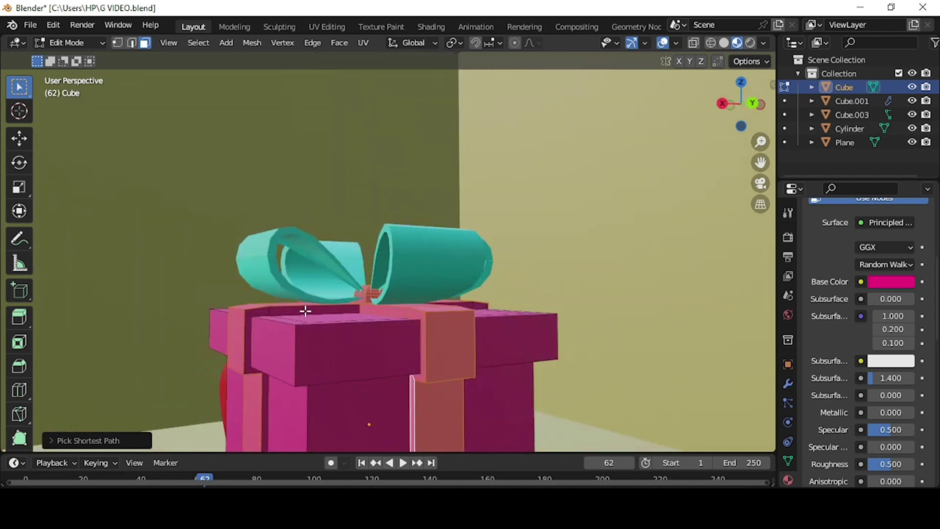
Step: Check the ribbon selection from all sides and add the missing ribbon faces below the lid's edge
middle_click_drag(265, 382, 305, 312)
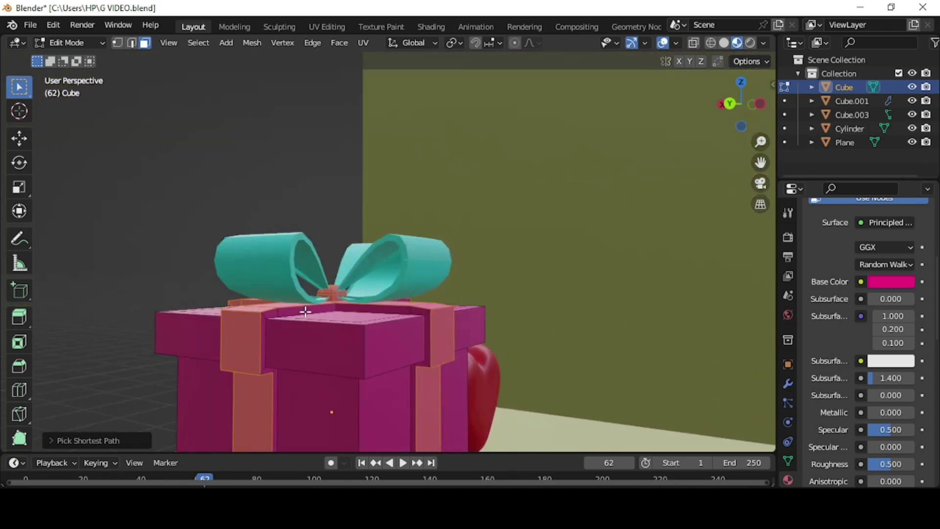
middle_click_drag(276, 378, 455, 322)
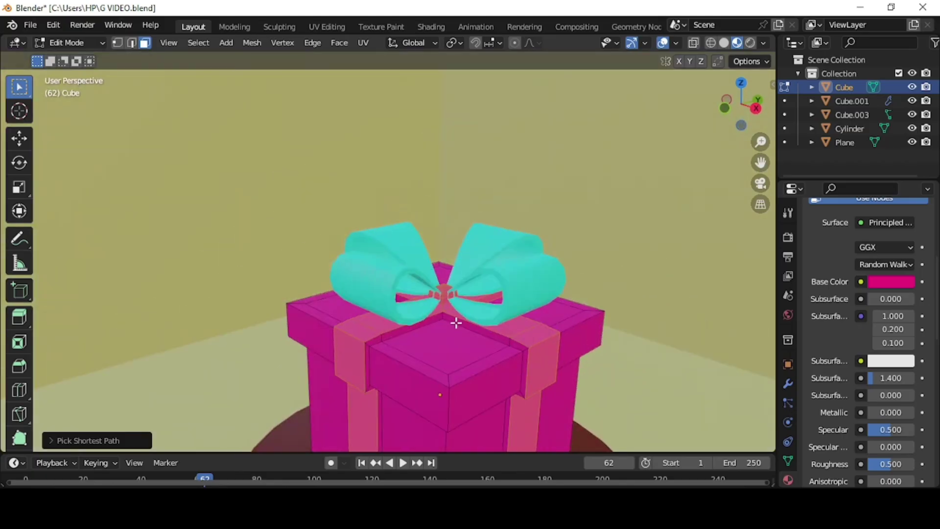
left_click(516, 390)
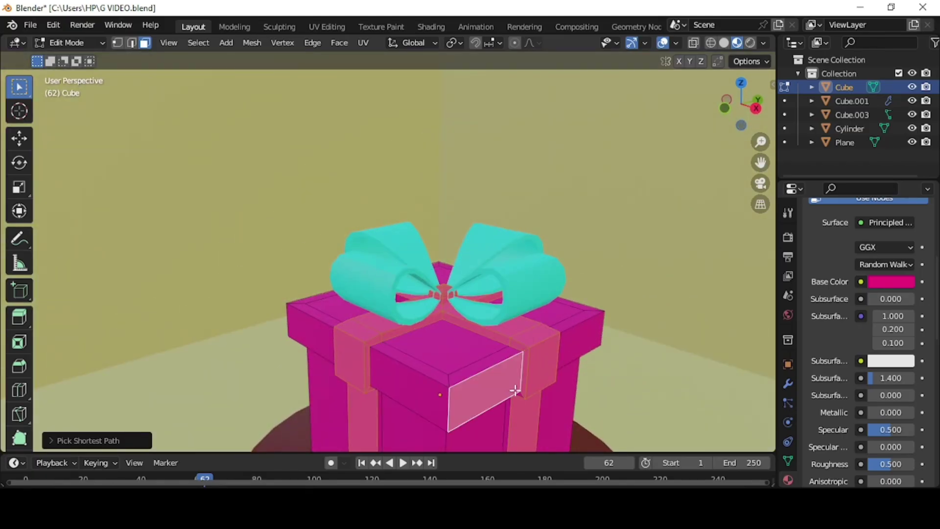
left_click(506, 380, "shift")
middle_click_drag(569, 281, 514, 319)
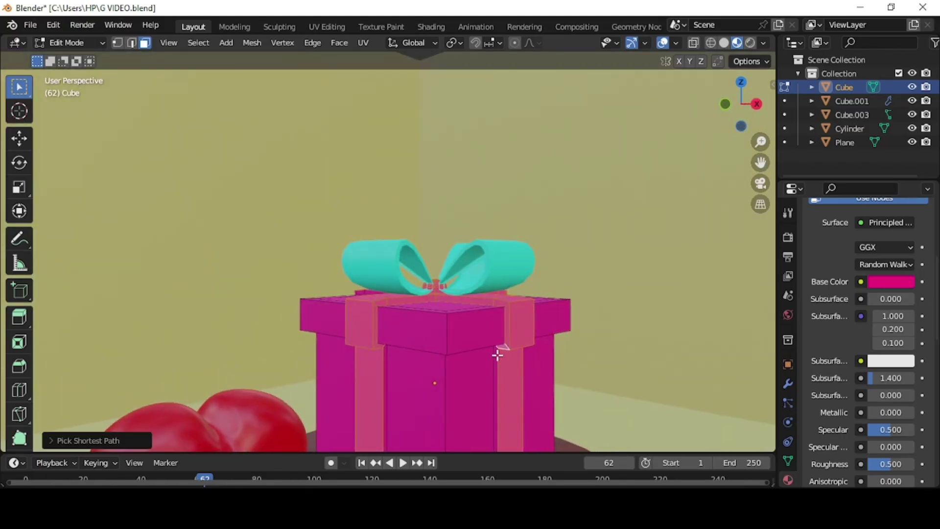
left_click(496, 358, "ctrl")
middle_click_drag(421, 354, 235, 391)
left_click(356, 350, "ctrl")
scroll(483, 344, "down", 6)
scroll(442, 328, "up", 5)
middle_click_drag(443, 328, 453, 346)
scroll(454, 346, "down", 3)
left_click(453, 346, "ctrl")
scroll(892, 343, "up", 6)
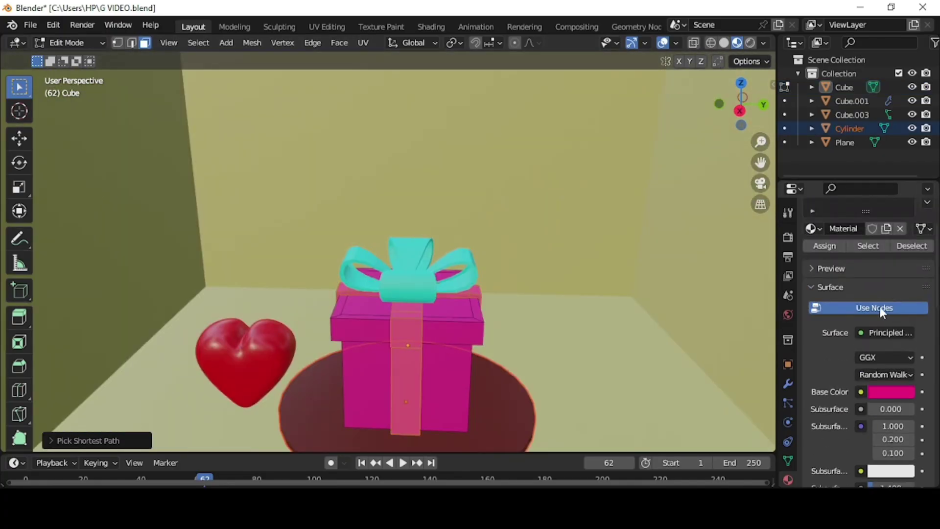
Step: Add a second material slot to the box, assign the ribbon faces to it with the bow's Material.003, and return to Object Mode
scroll(935, 212, "up", 2)
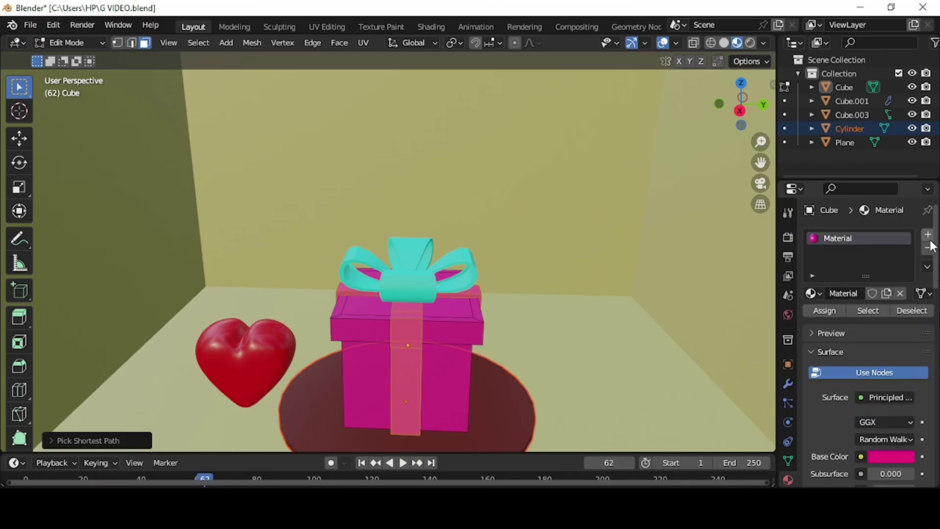
left_click(928, 235)
left_click(832, 336)
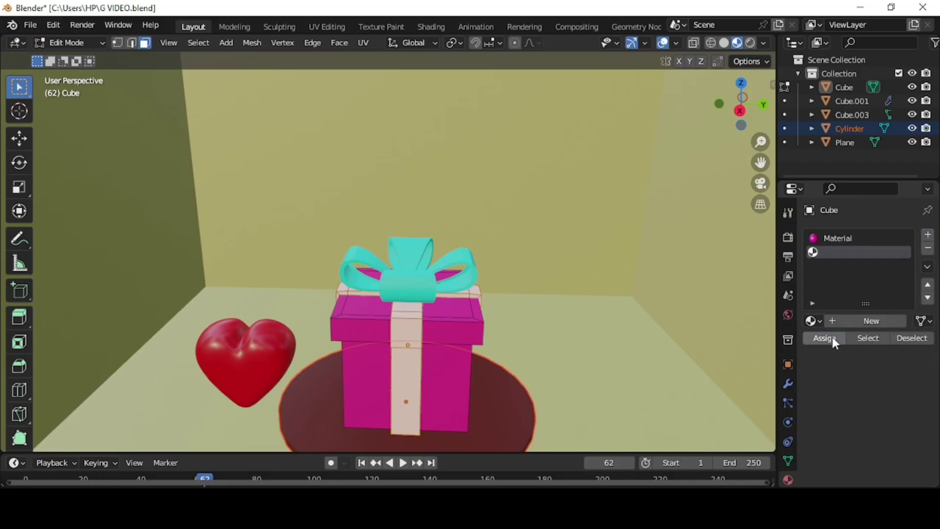
left_click(812, 321)
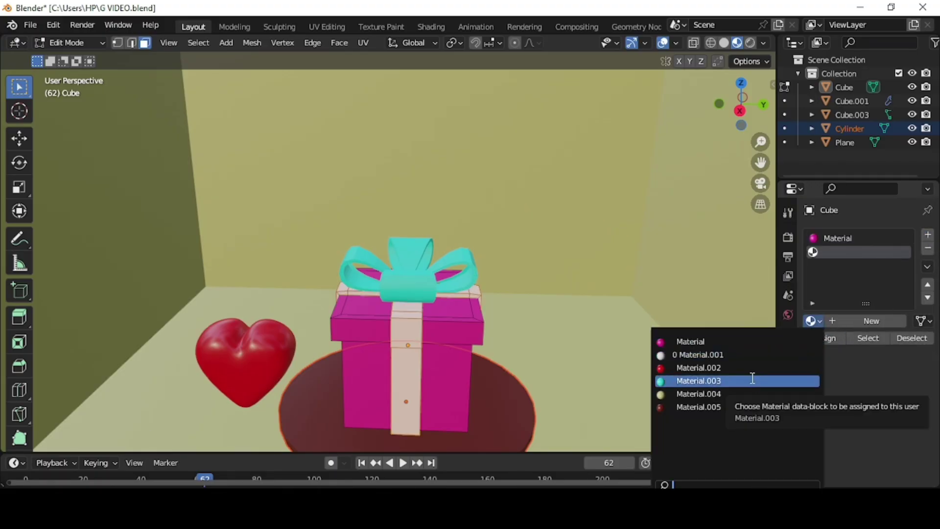
left_click(752, 378)
middle_click_drag(587, 324, 595, 304)
left_click(77, 46)
left_click(75, 59)
left_click(591, 316)
Step: Darken the ribbon and bow material's base color to hue 0.486, saturation 0.982 and value 0.384
left_click(422, 322)
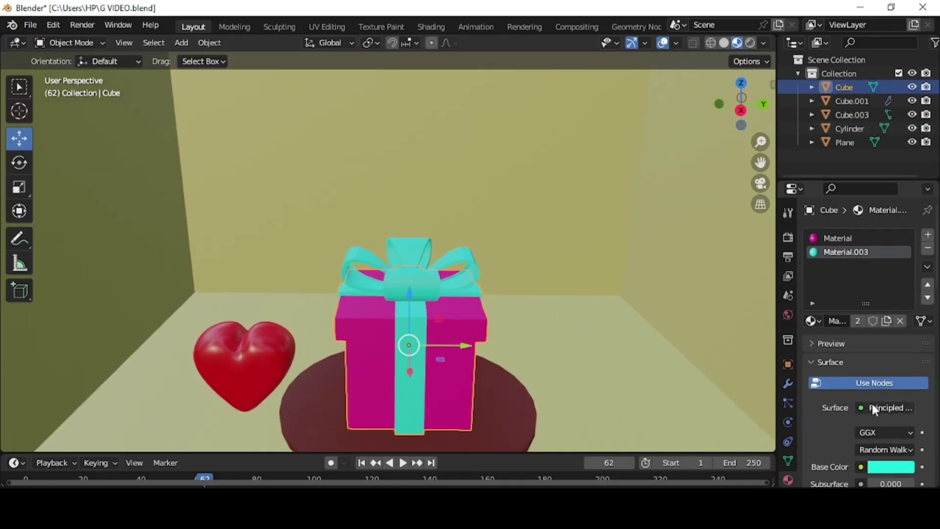
left_click(885, 466)
left_click_drag(906, 281, 906, 304)
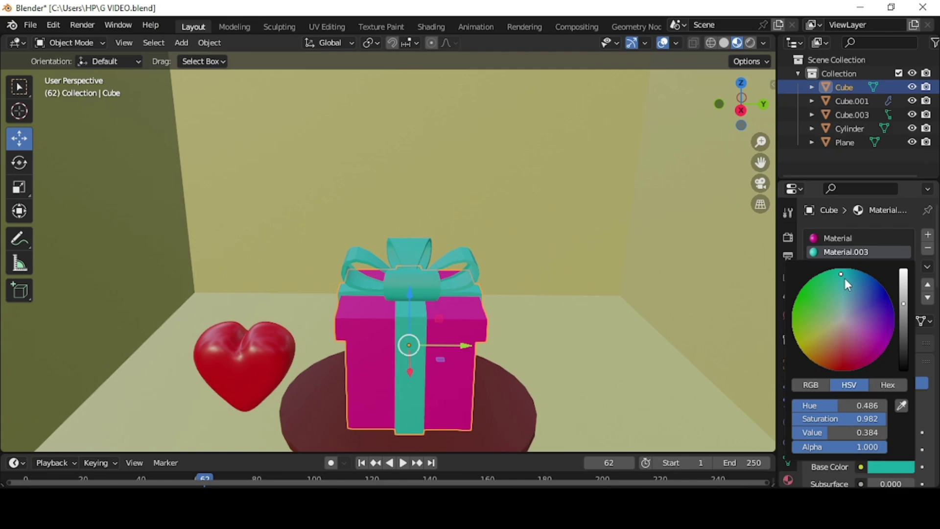
Step: Retune the gift box's main material to a darker, slightly more purple magenta base color
left_click(637, 321)
middle_click_drag(612, 371, 598, 367)
left_click(478, 325)
left_click(837, 238)
left_click(890, 466)
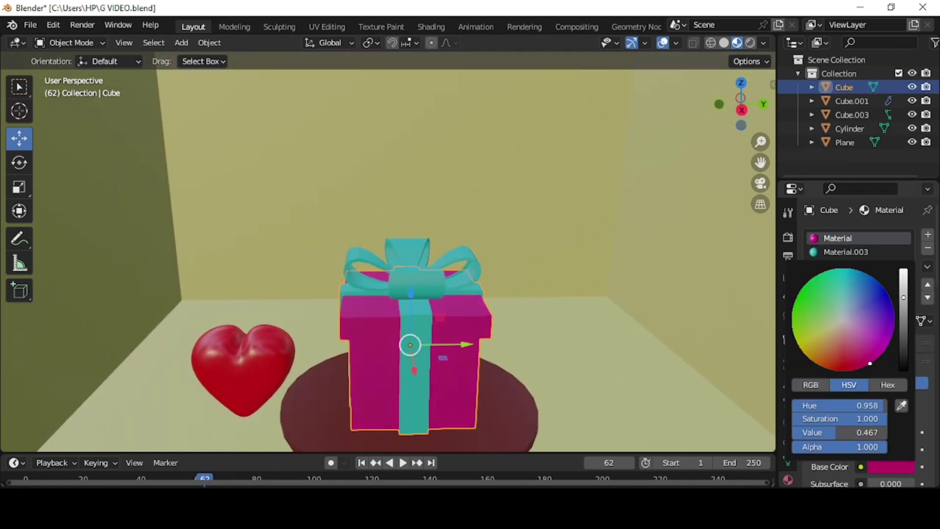
left_click_drag(903, 297, 903, 306)
mouse_move(870, 363)
left_mouse_down()
mouse_move(858, 279)
mouse_move(860, 363)
mouse_move(878, 353)
left_mouse_up()
left_click(890, 466)
left_click(891, 467)
left_click_drag(903, 290, 903, 306)
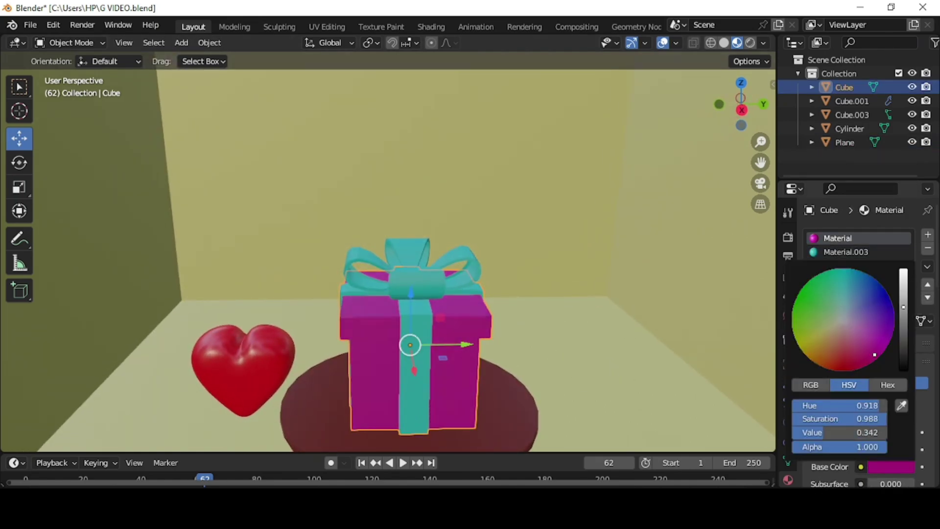
left_click(890, 467)
left_click_drag(877, 352, 870, 357)
left_click_drag(902, 308, 903, 299)
Step: Change the shared bow and ribbon material's base color to a muted golden yellow
left_click(420, 288)
left_click(890, 439)
left_click_drag(832, 276, 816, 317)
middle_click_drag(654, 355, 653, 362)
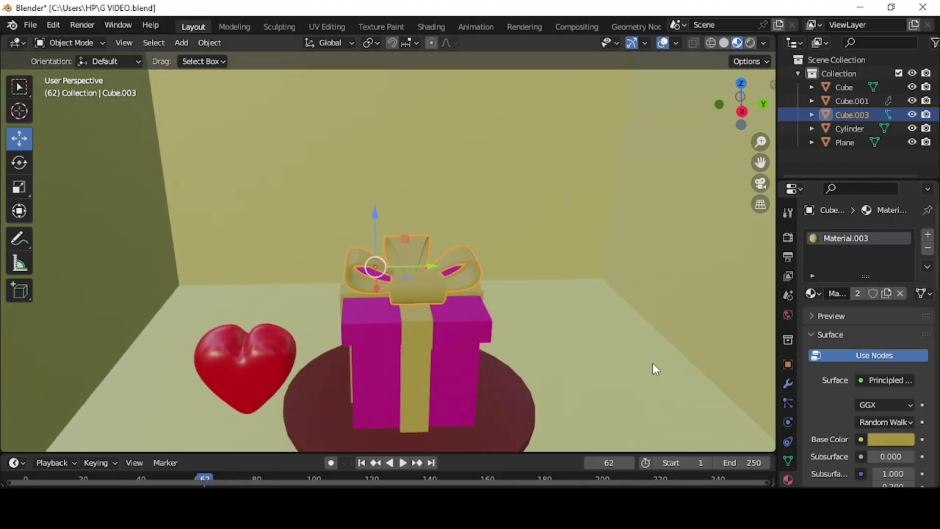
Step: Change the room material's base color to turquoise
left_click(653, 363)
left_click(891, 440)
left_click_drag(823, 311, 836, 257)
Step: Shift the shared bow and ribbon material's base color from gold to a purer yellow
middle_click_drag(463, 316, 461, 302)
left_click(453, 283)
scroll(899, 305, "down", 10)
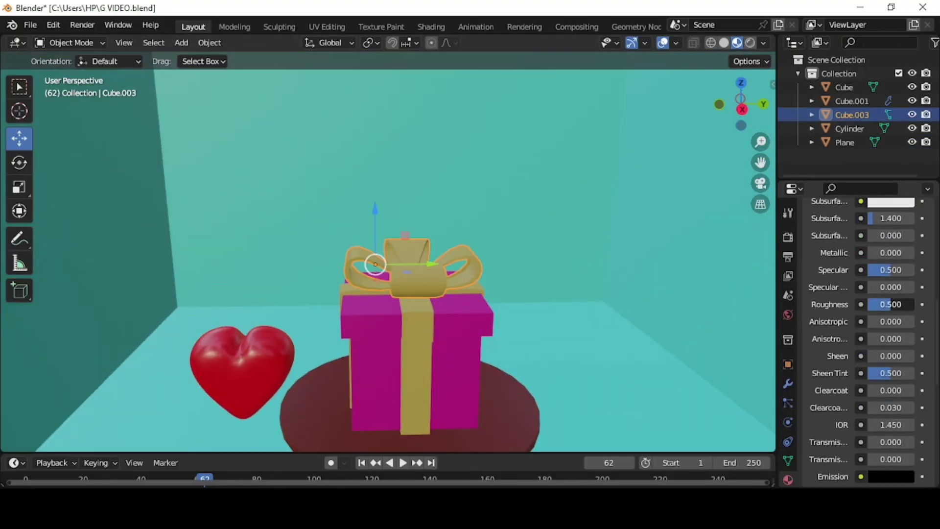
left_click(409, 342)
scroll(936, 345, "down", 8)
left_click(602, 374)
middle_click_drag(519, 384, 510, 394)
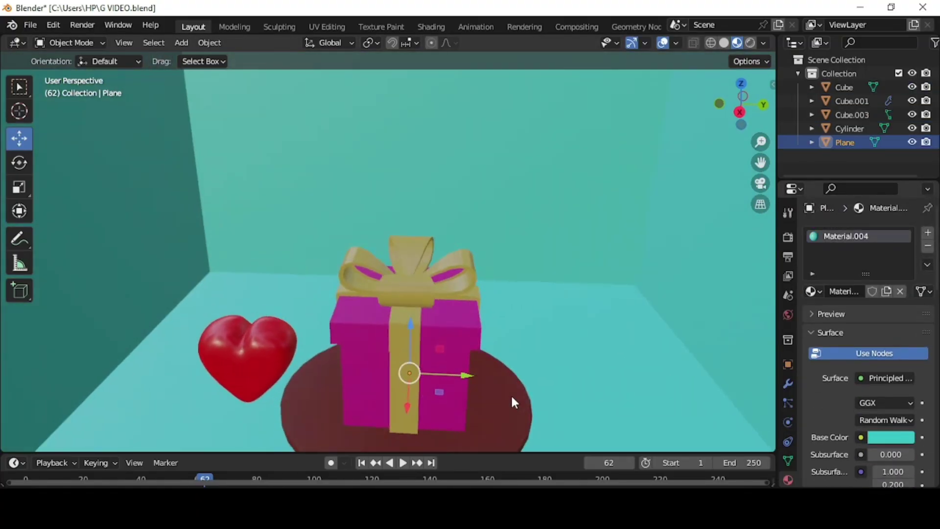
left_click(421, 284)
left_click(890, 437)
left_click_drag(823, 315, 809, 315)
left_click(587, 337)
middle_click_drag(396, 337, 402, 329)
left_click(414, 342)
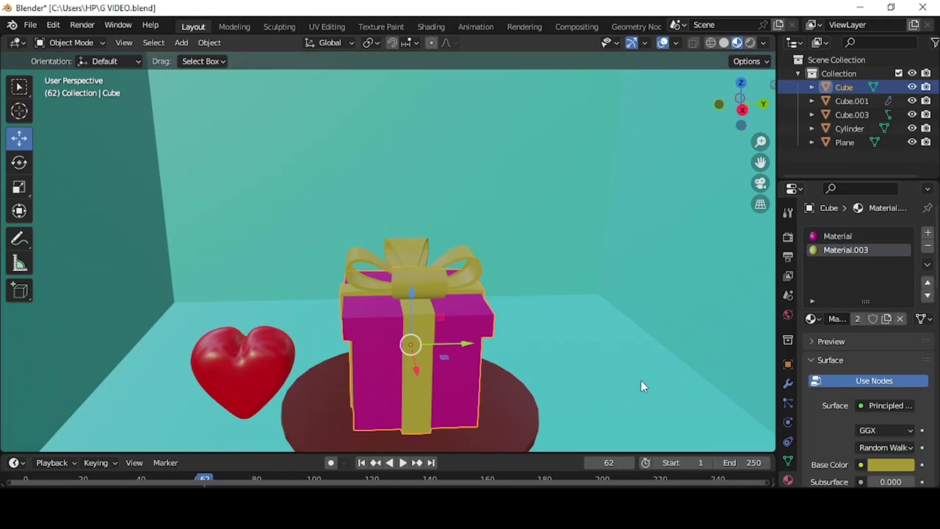
Step: Select the gift box again and enter Edit Mode
left_click(641, 382)
scroll(496, 353, "up", 2)
scroll(496, 354, "down", 4)
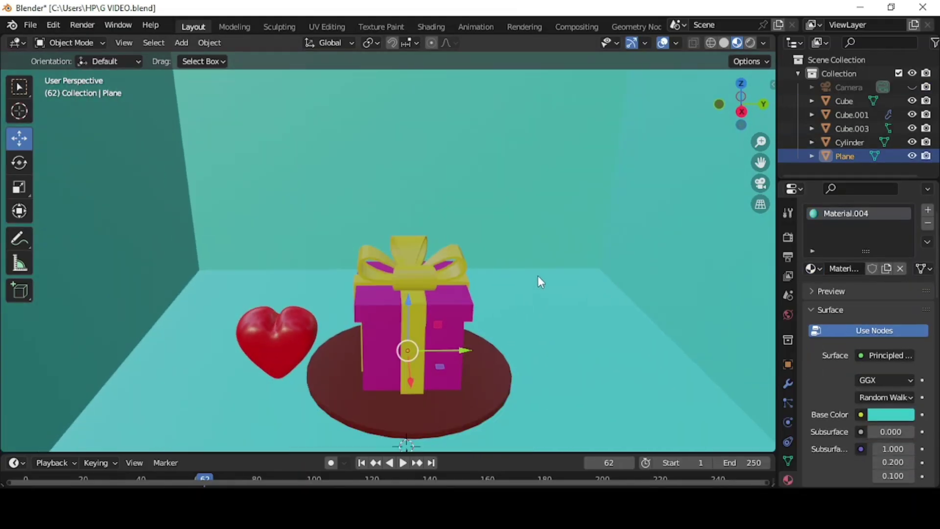
left_click(444, 310)
left_click(69, 43)
left_click(78, 73)
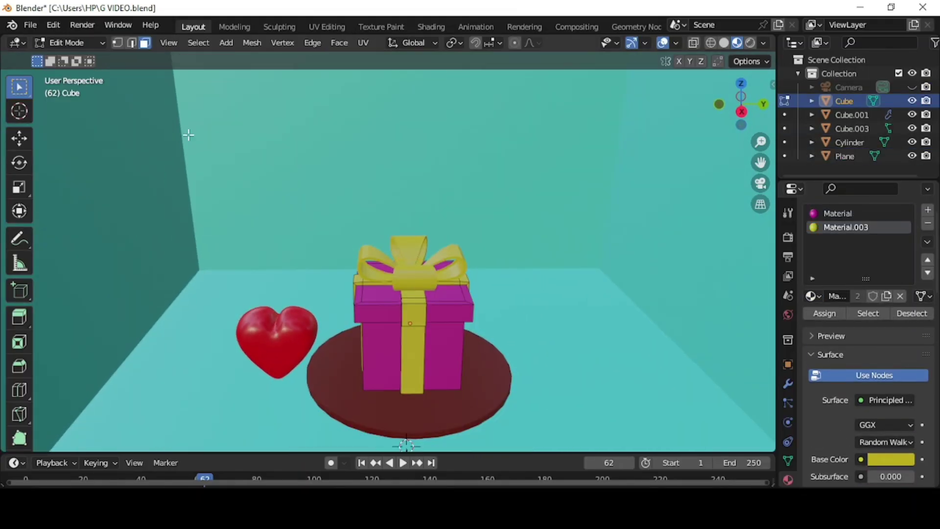
Step: Select the top panel and adjoining rim faces of one lid quadrant beside the bow
scroll(509, 325, "up", 4)
middle_click_drag(508, 365, 548, 375)
left_click(515, 354)
left_click(549, 375)
left_click(517, 390)
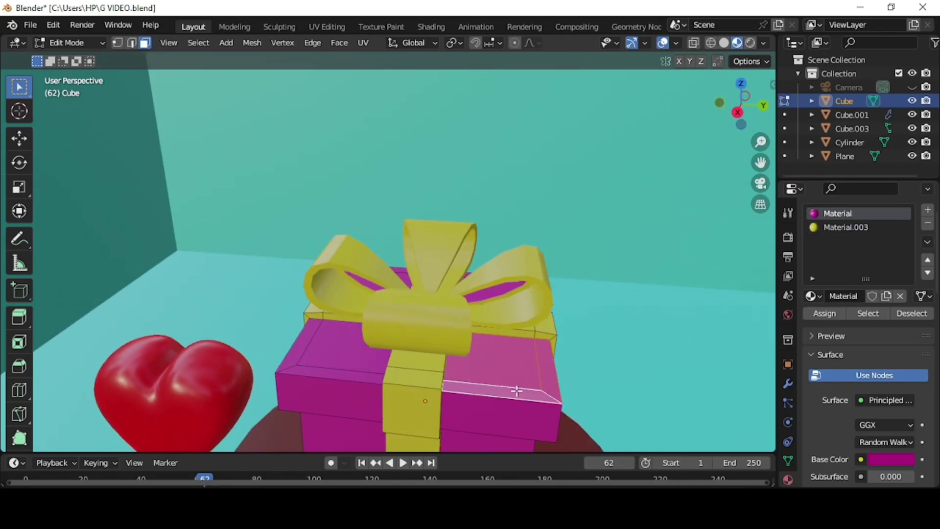
Step: From the top view, add the remaining lid top panels and the center faces under the bow to the selection
key("KP_7")
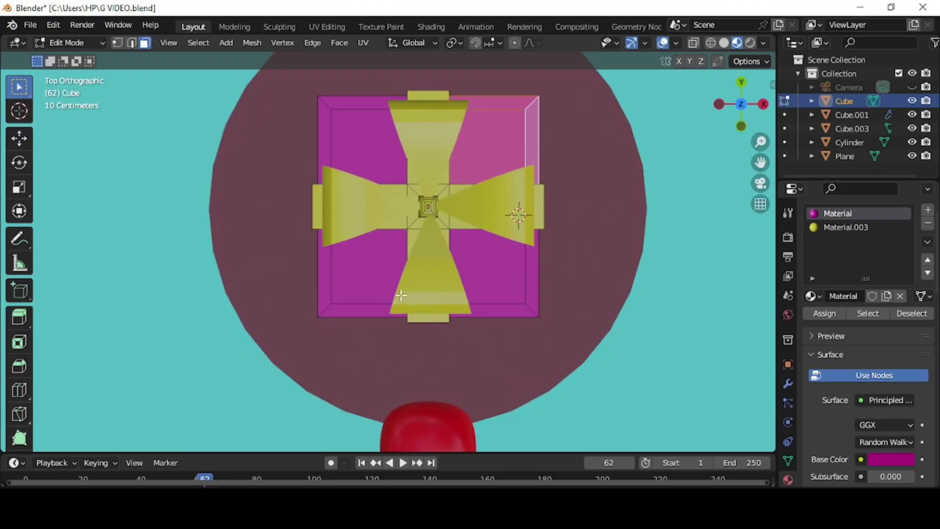
left_click(378, 279)
left_click(478, 280)
left_click(458, 190)
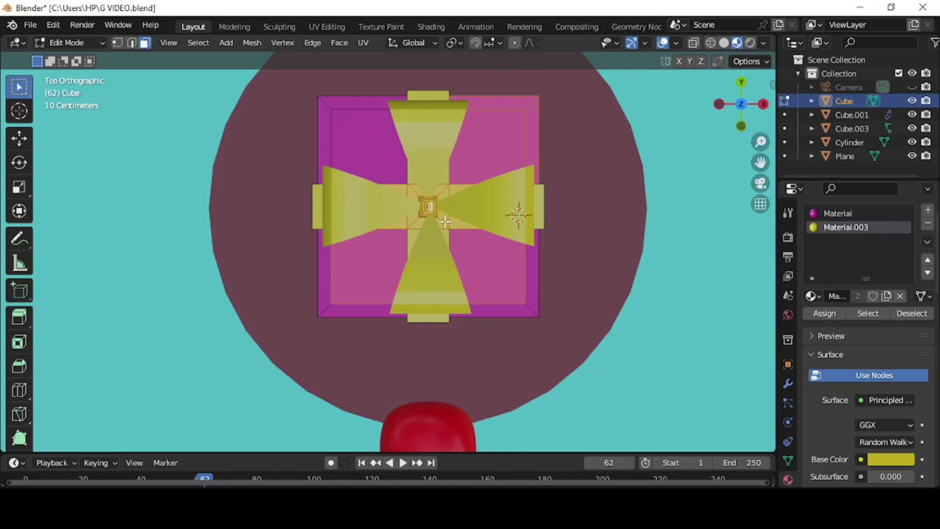
left_click(383, 157)
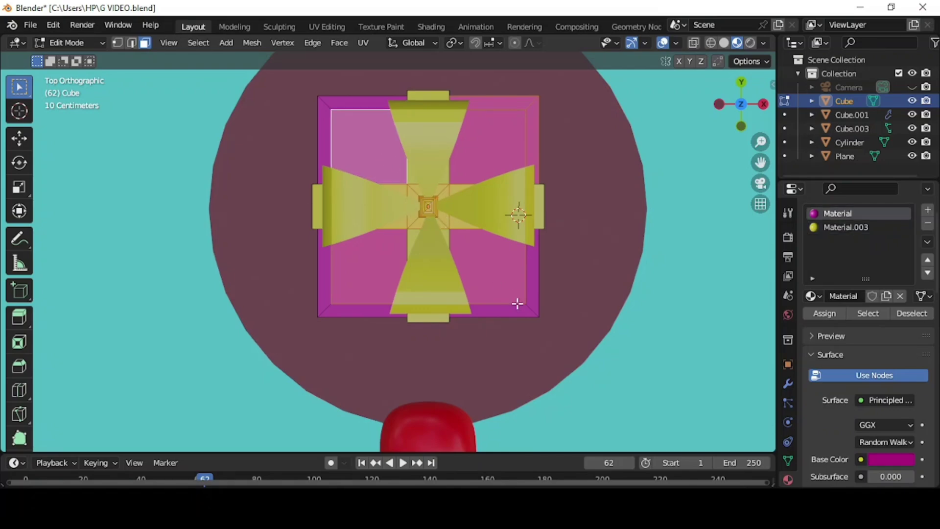
Step: Add the narrow rim faces around the lid and the ribbon ends along its edges to the selection
left_click(520, 310)
left_click(540, 212)
left_click(531, 134)
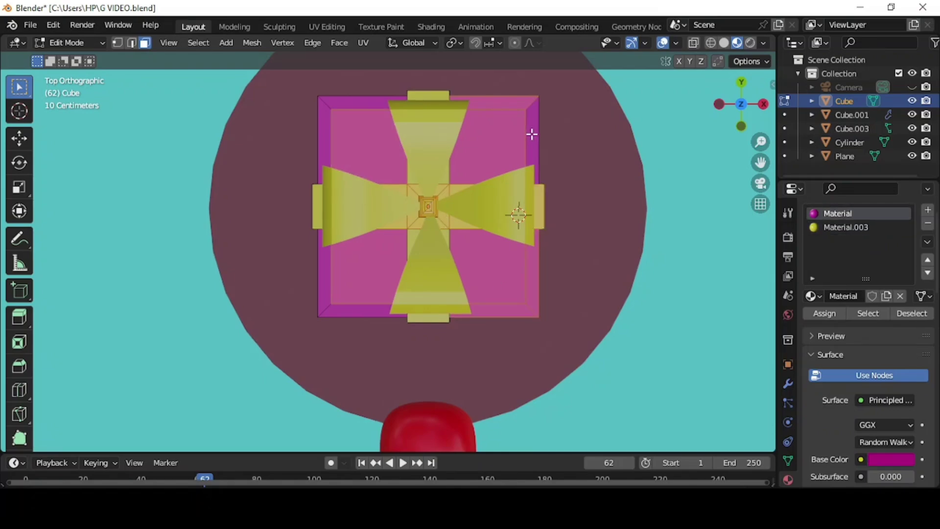
left_click(420, 93)
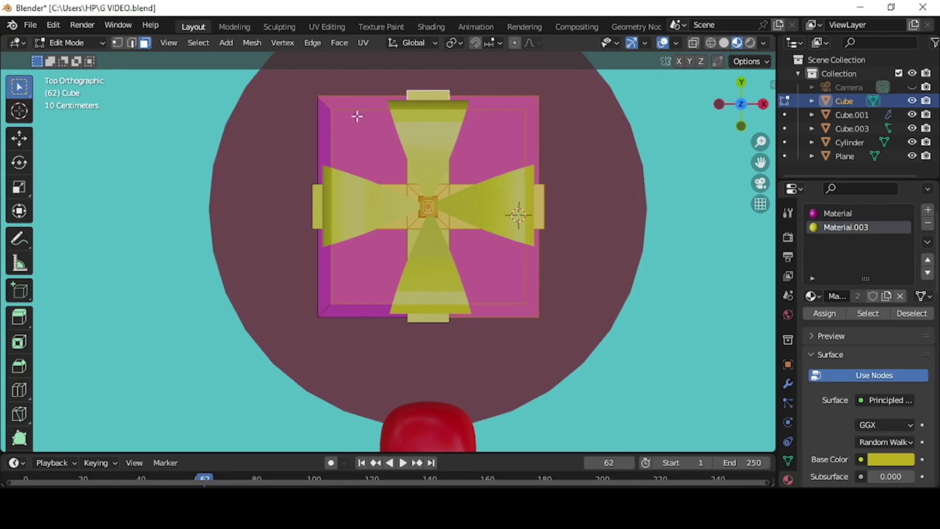
left_click(314, 168)
left_click(317, 226)
left_click(319, 240)
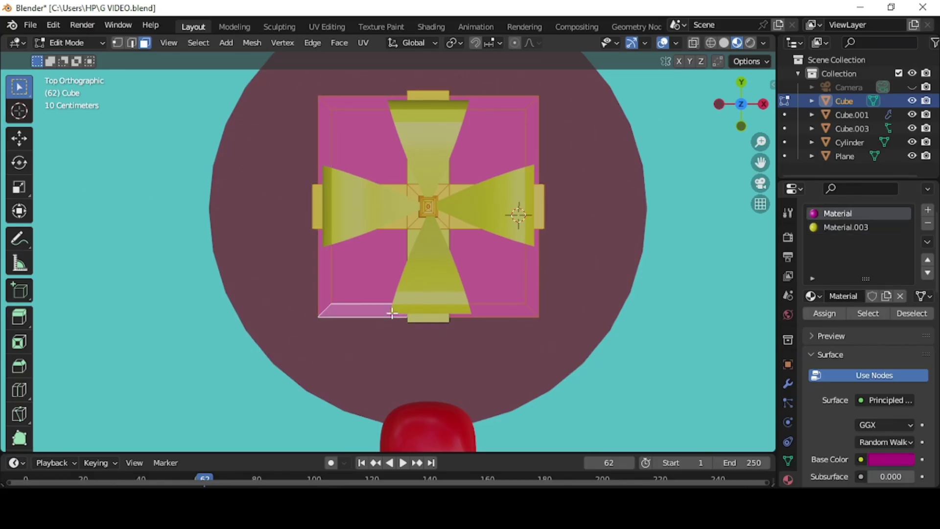
Step: Add the ribbon end, the adjoining side faces and the ribbon's front on one side of the lid to the selection
left_click(428, 317)
middle_click_drag(429, 317, 497, 369)
left_click(441, 360)
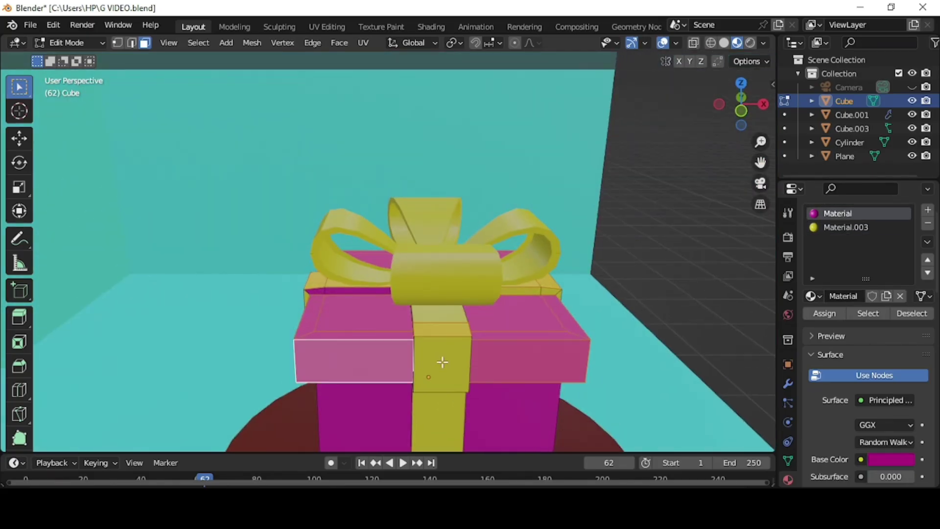
left_click(443, 312)
middle_click_drag(504, 334, 387, 388)
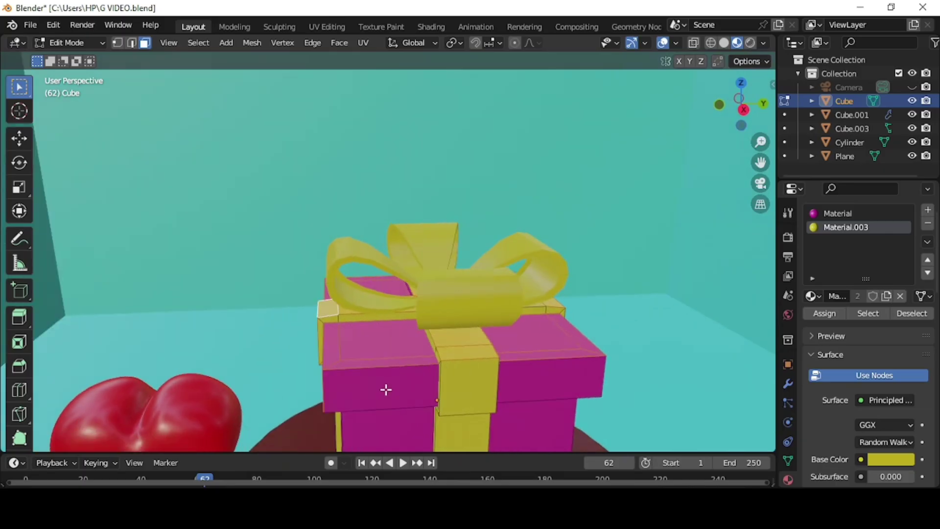
Step: Add the pink side faces and the ribbon faces on the next two sides of the lid to the selection
left_click(387, 388)
left_click(521, 388)
key("l")
middle_click_drag(589, 386, 447, 424)
left_click(447, 424, "shift")
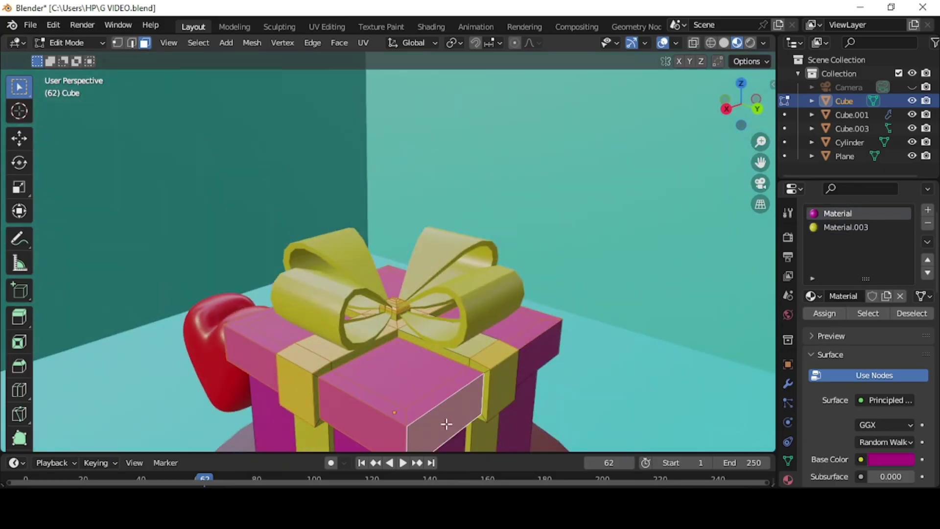
left_click(512, 376, "shift")
left_click(530, 363, "shift")
left_click(530, 355, "shift")
left_click(529, 355, "shift")
left_click(476, 345, "shift")
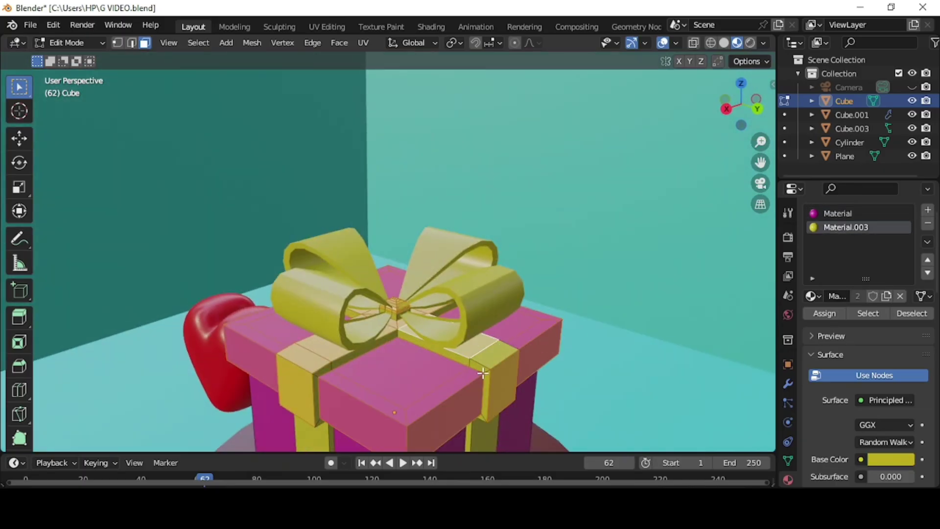
Step: Add the narrow ribbon edge faces beside one lid corner to the selection
middle_click_drag(397, 391, 413, 338)
left_click(413, 338, "shift")
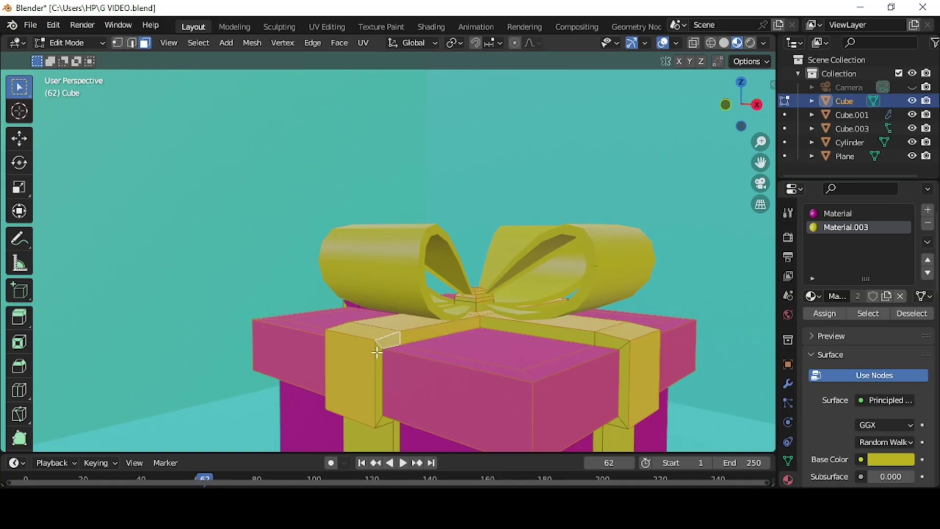
left_click(386, 409, "shift")
left_click(385, 419, "shift")
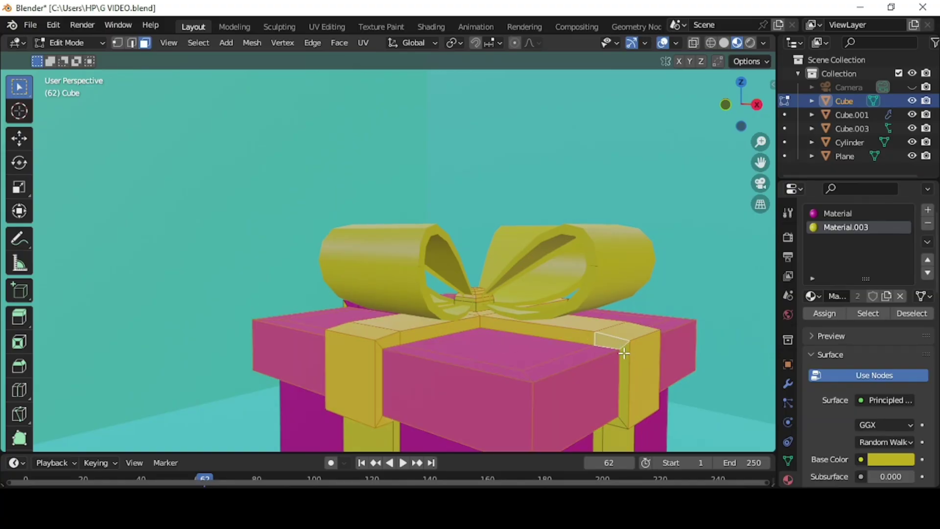
Step: Add the faces around the knot under the bow and the narrow ribbon edges at the next lid corners to the selection
middle_click_drag(619, 423, 569, 378)
scroll(434, 297, "up", 3)
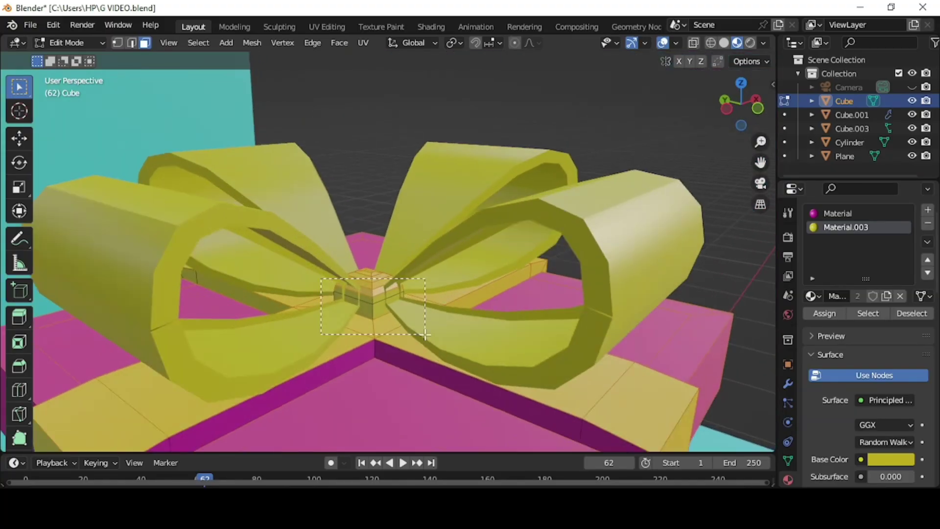
middle_click_drag(424, 331, 553, 313)
scroll(506, 362, "down", 3)
left_click(433, 353, "shift")
left_click(498, 357, "shift")
left_click(187, 385, "shift")
middle_click_drag(187, 385, 436, 384)
left_click(560, 387, "shift")
left_click(576, 371, "shift")
Step: Add the remaining inner and outer ribbon edge faces around the last lid corner to the selection
middle_click_drag(547, 275, 551, 360)
left_click(465, 352, "shift")
left_click(385, 344, "shift")
left_click(274, 375, "shift")
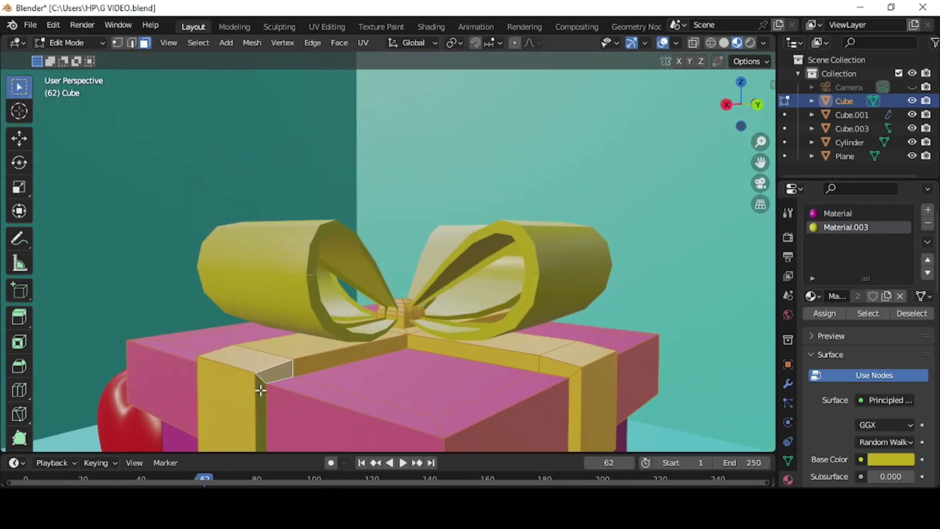
left_click(261, 390, "shift")
left_click(258, 358, "shift")
scroll(424, 368, "down", 2)
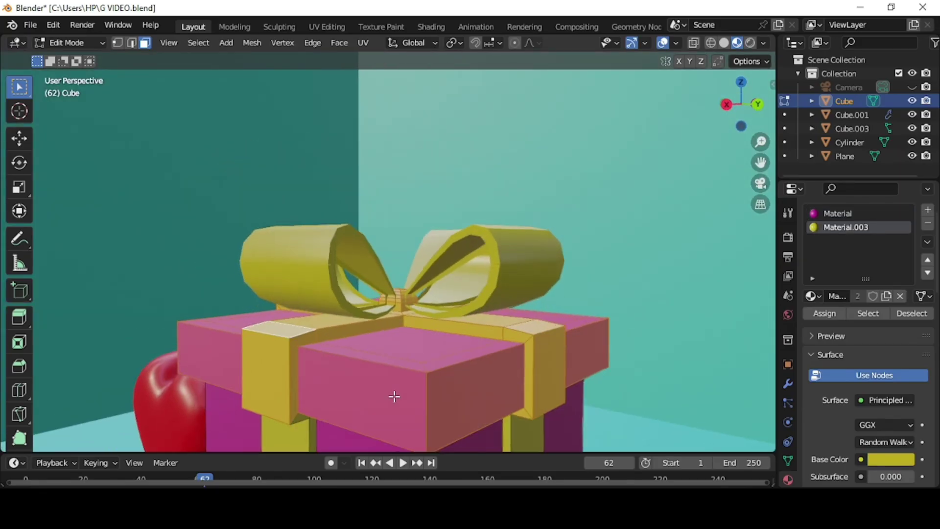
Step: From below, add the underside faces of the lid rim and the overhanging ribbon to the selection
middle_click_drag(393, 394, 493, 270)
left_click(490, 267)
left_click(344, 274)
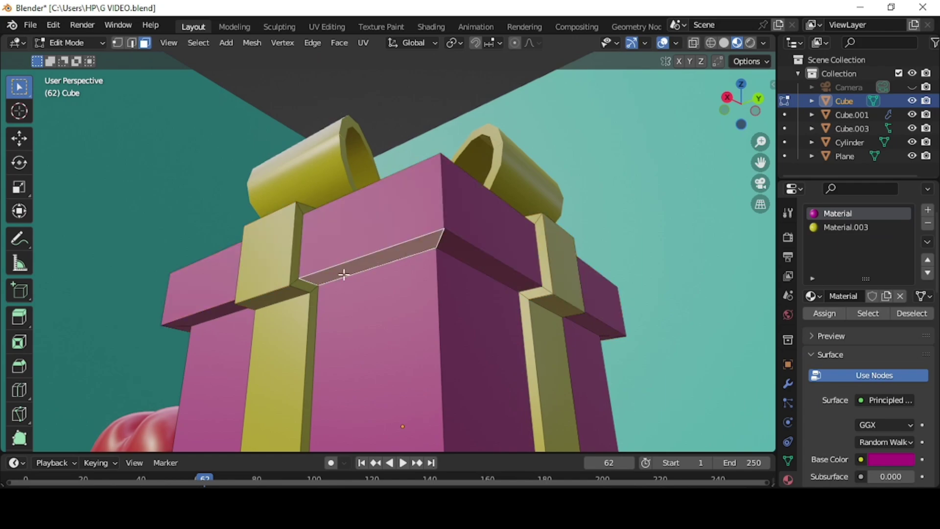
key("ctrl+l")
left_click(349, 269)
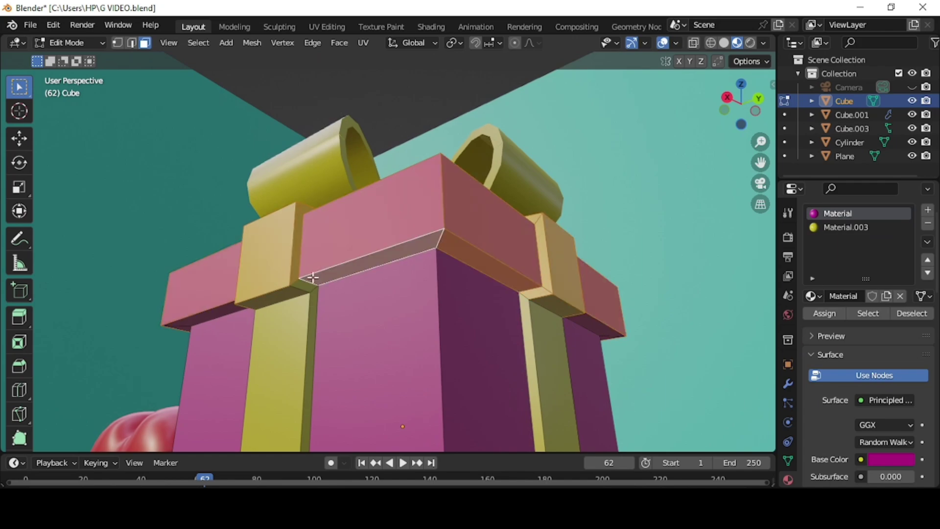
left_click(302, 286)
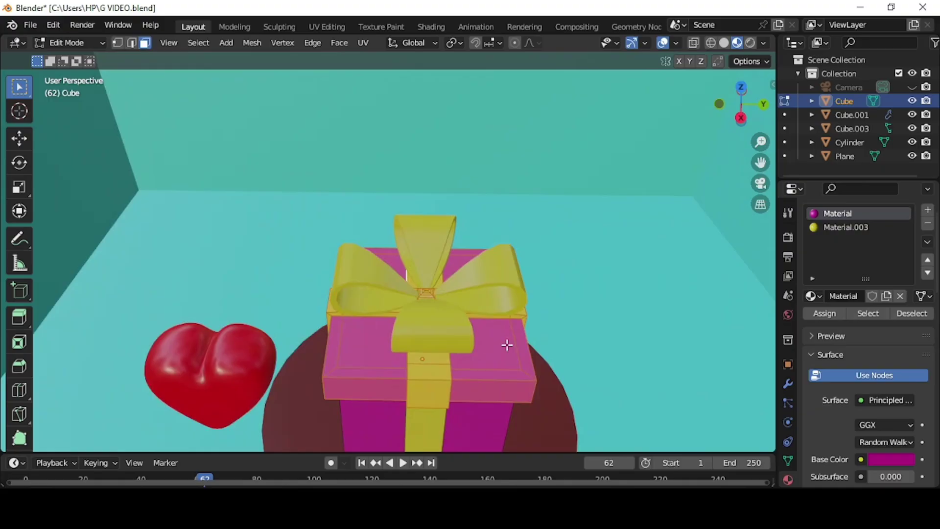
Step: Separate the selected lid faces into their own object and return to Object Mode
key("p")
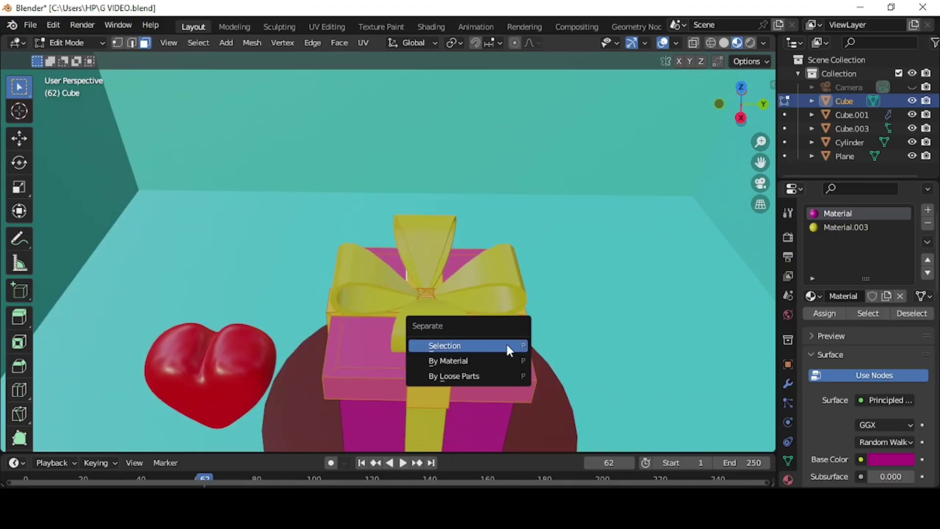
left_click(506, 344)
middle_click_drag(507, 345, 520, 328)
left_click(81, 43)
left_click(85, 59)
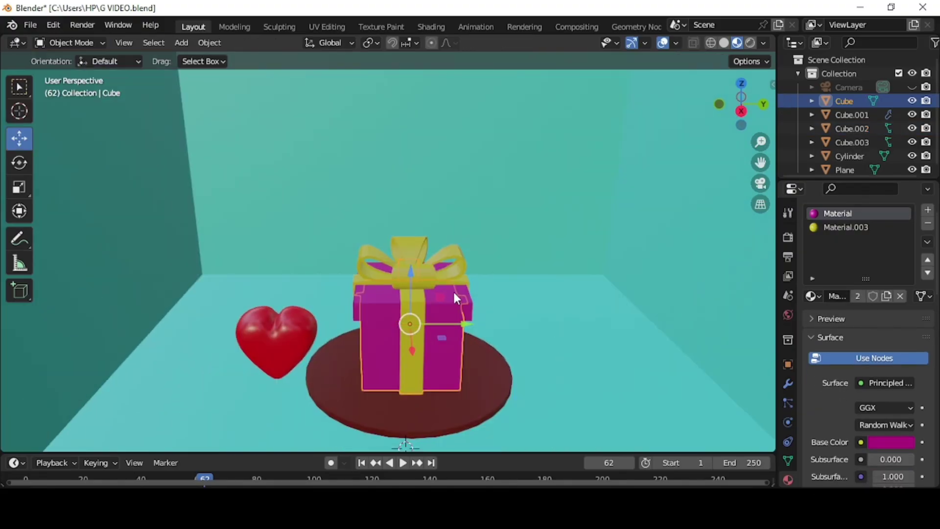
Step: Try raising the separated lid along the Z axis to check its faces, and undo the move
left_click(471, 304)
left_click_drag(412, 278, 412, 211)
scroll(507, 355, "up", 4)
mouse_move(507, 354)
middle_mouse_down()
mouse_move(528, 344)
mouse_move(498, 358)
mouse_move(479, 342)
mouse_move(519, 345)
middle_mouse_up()
key("ctrl+z")
Step: Join the lid and the box back into one object and enter Edit Mode
left_click(494, 344, "shift")
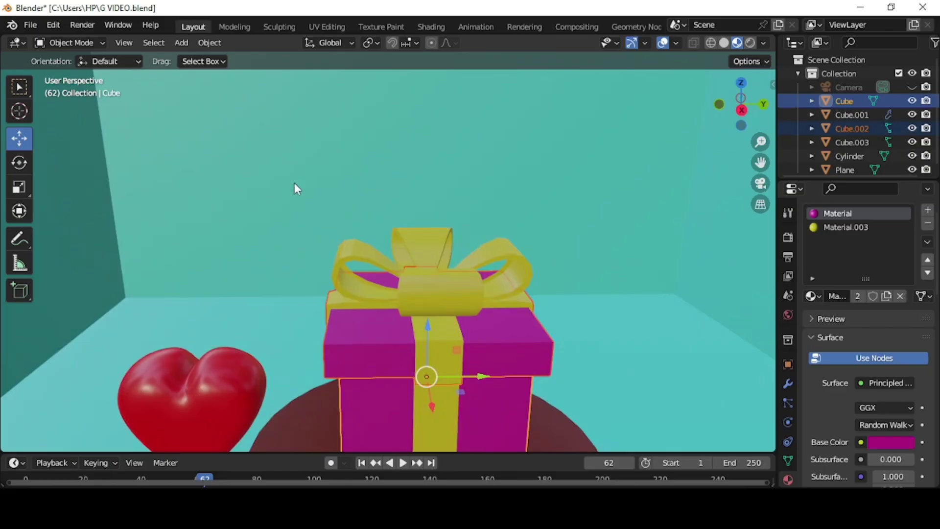
key("ctrl+j")
key("Tab")
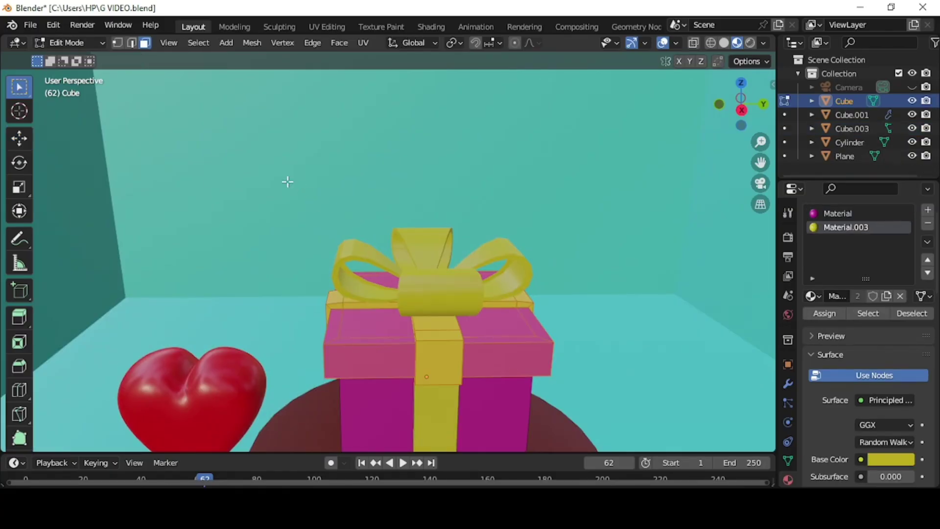
Step: From below, add the missed underside faces of the ribbon overhang to the lid selection
middle_click_drag(488, 333, 504, 278)
scroll(403, 328, "up", 3)
middle_click_drag(395, 321, 407, 342)
left_click(407, 342, "ctrl")
left_click(493, 300, "ctrl")
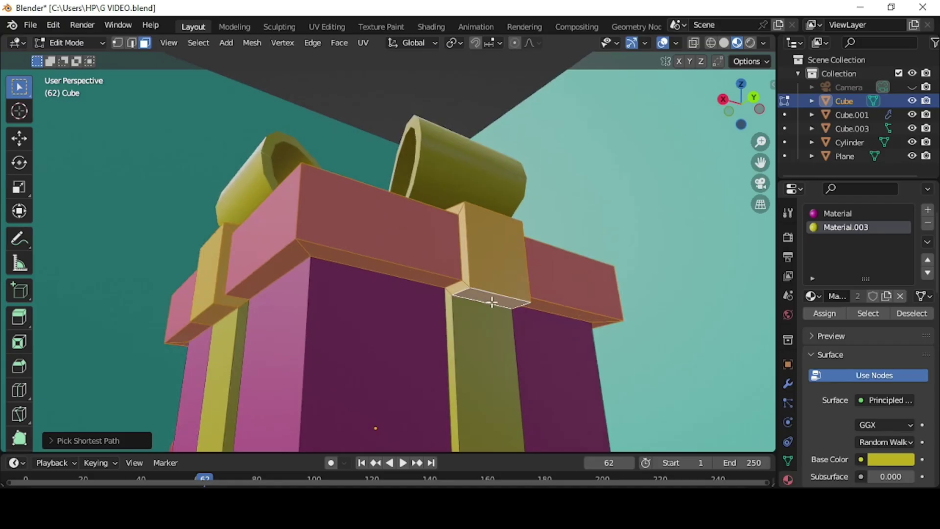
Step: Separate the selected faces from the box and select the new lid object in Object Mode
middle_click_drag(493, 300, 522, 344)
scroll(522, 344, "down", 4)
scroll(522, 344, "down", 2)
key("p")
left_click(522, 344)
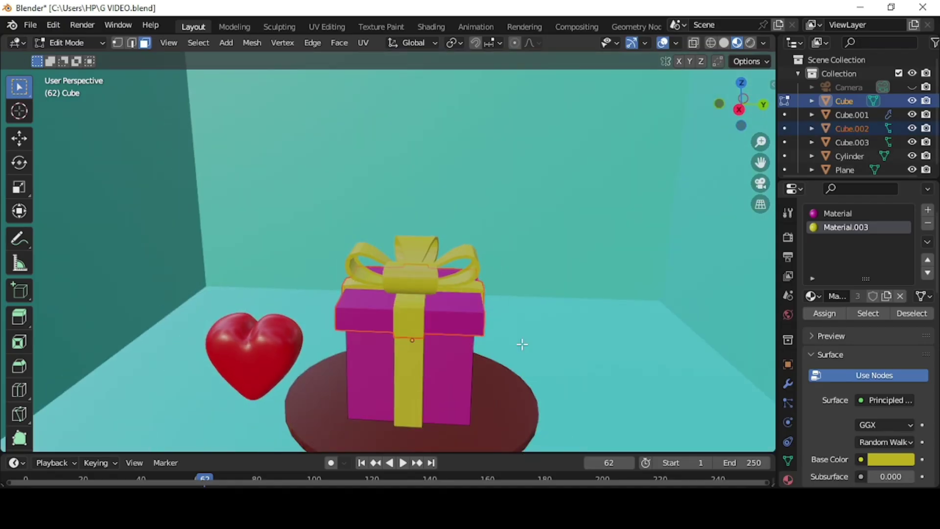
key("Tab")
left_click(446, 367)
left_click(465, 299)
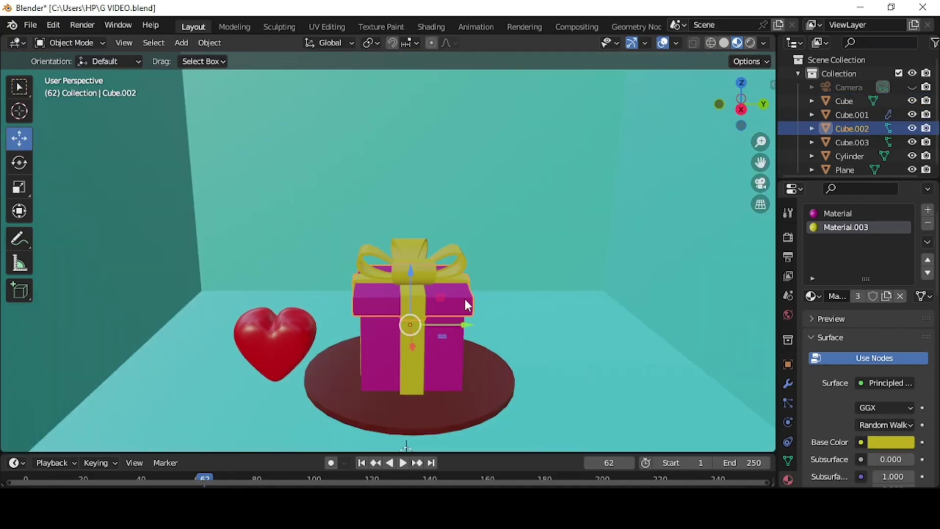
Step: Try raising the lid above the box along the Z axis, and undo the move
left_click_drag(413, 279, 417, 243)
scroll(458, 317, "up", 4)
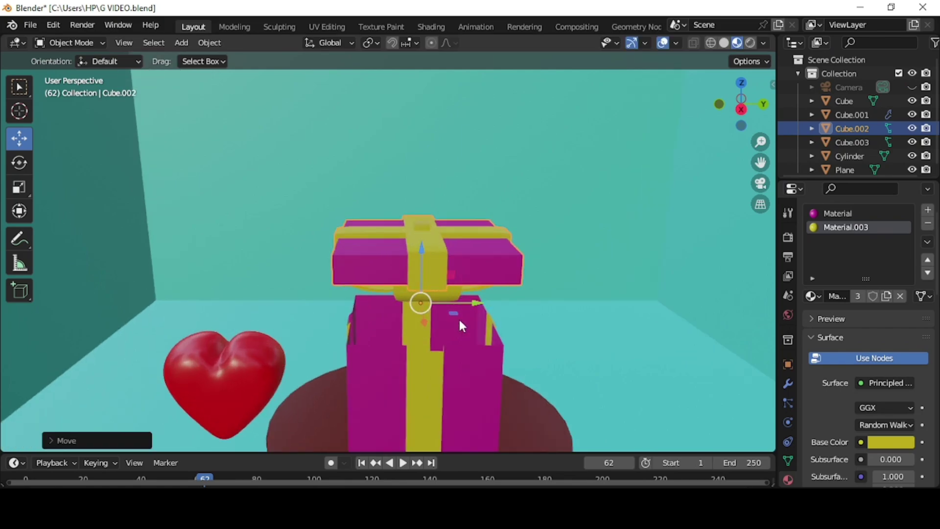
key("ctrl+z")
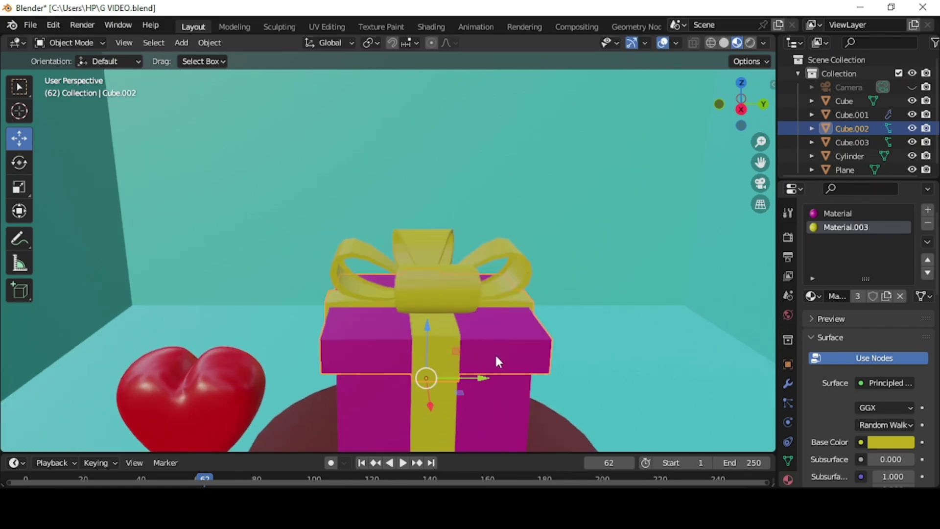
Step: Join the separated lid with the bow into one object
scroll(495, 353, "down", 5)
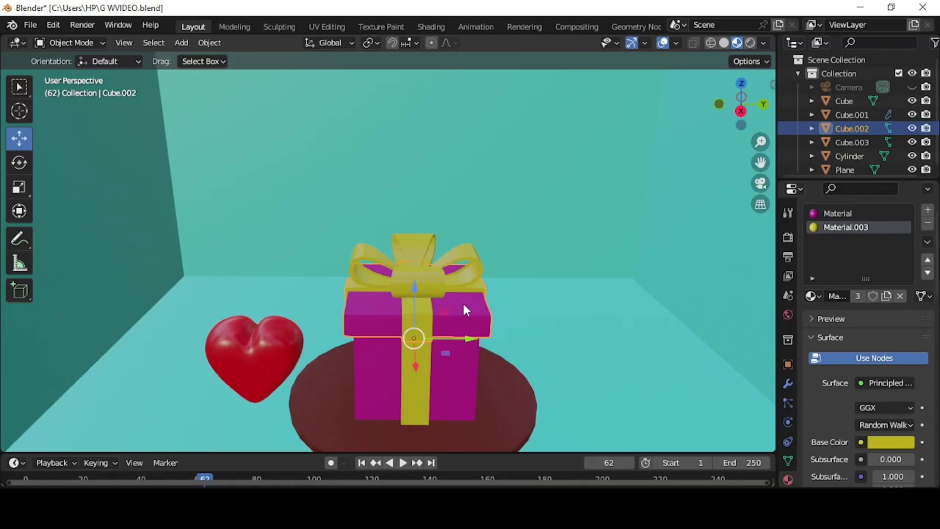
left_click(431, 284, "shift")
key("ctrl+j")
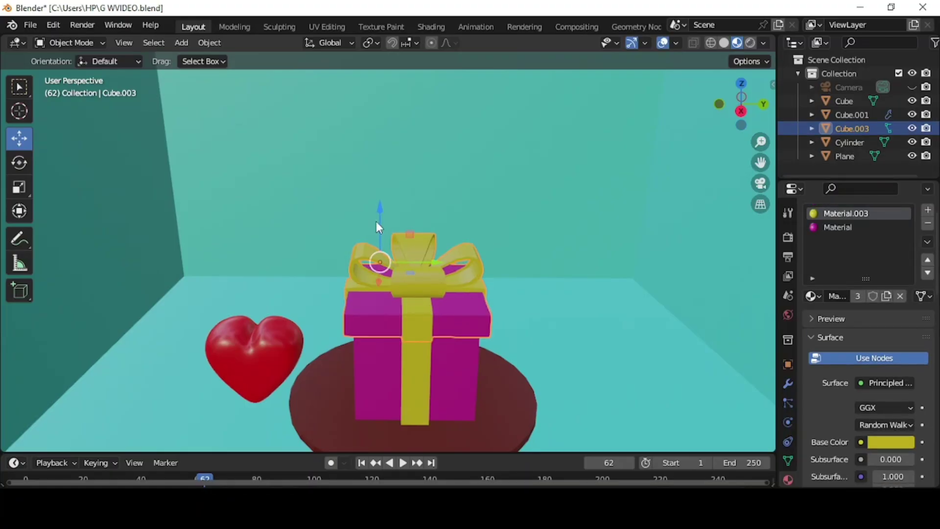
Step: Try moving the joined lid and bow upward and then freely, and undo both moves
left_click_drag(380, 209, 380, 178)
mouse_move(423, 235)
left_mouse_down()
mouse_move(388, 236)
mouse_move(409, 237)
left_mouse_up()
key("ctrl+z")
key("ctrl+z")
Step: Rename the joined lid and bow object as LID
double_click(850, 128)
type("LID")
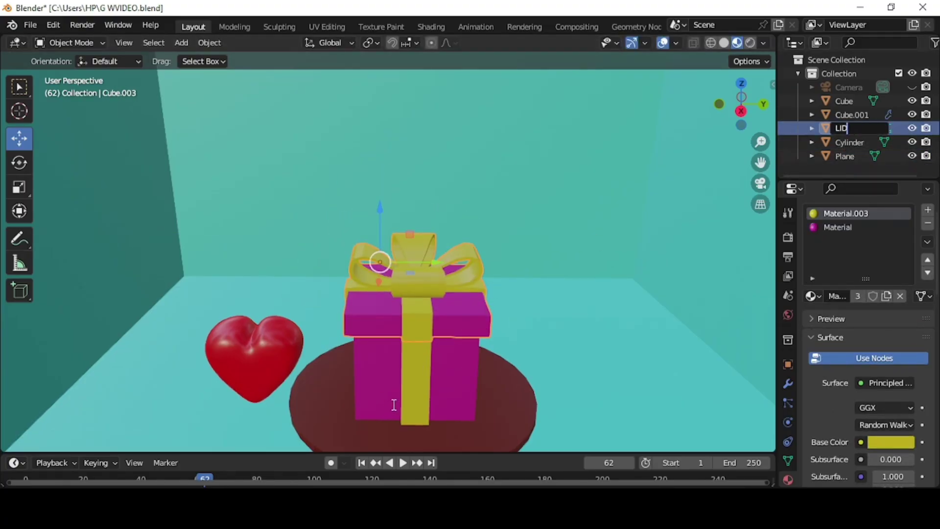
key("Return")
Step: Select the box body and rename it as BOX
left_click(386, 401)
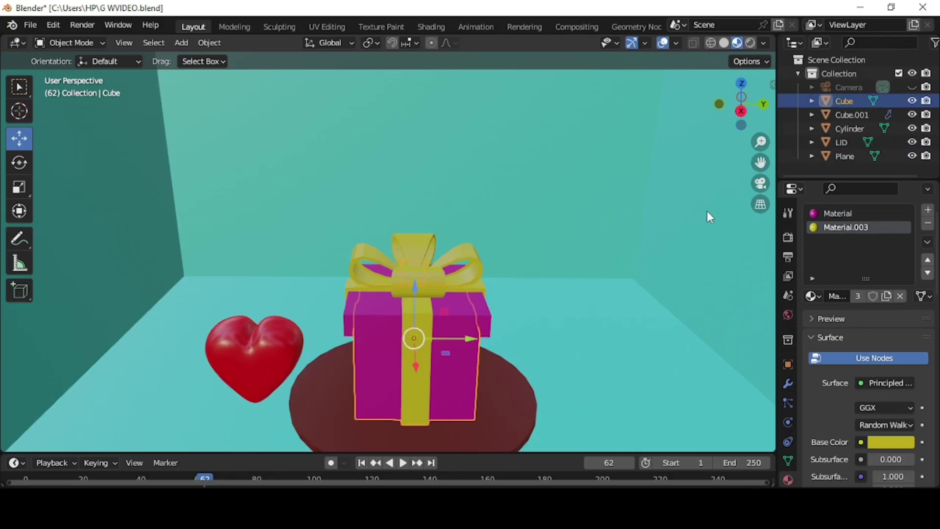
double_click(843, 102)
type("Bo")
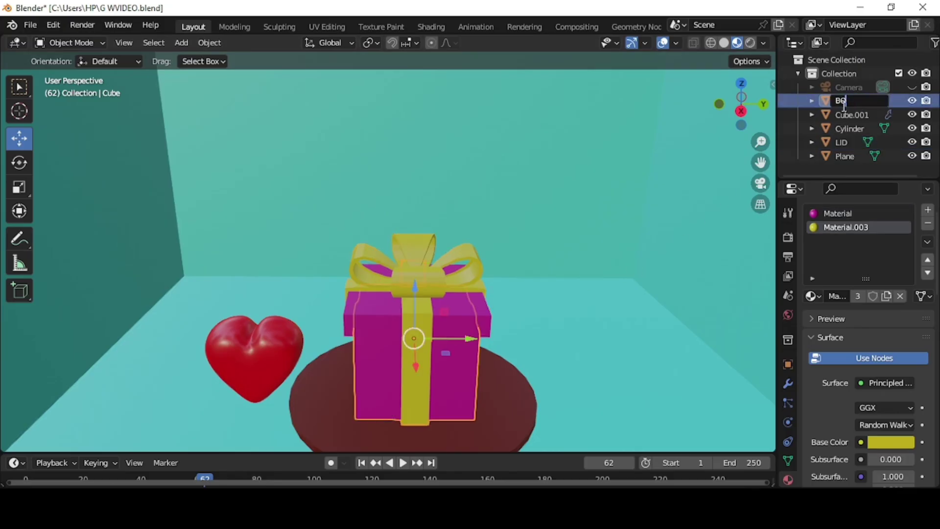
key("Return")
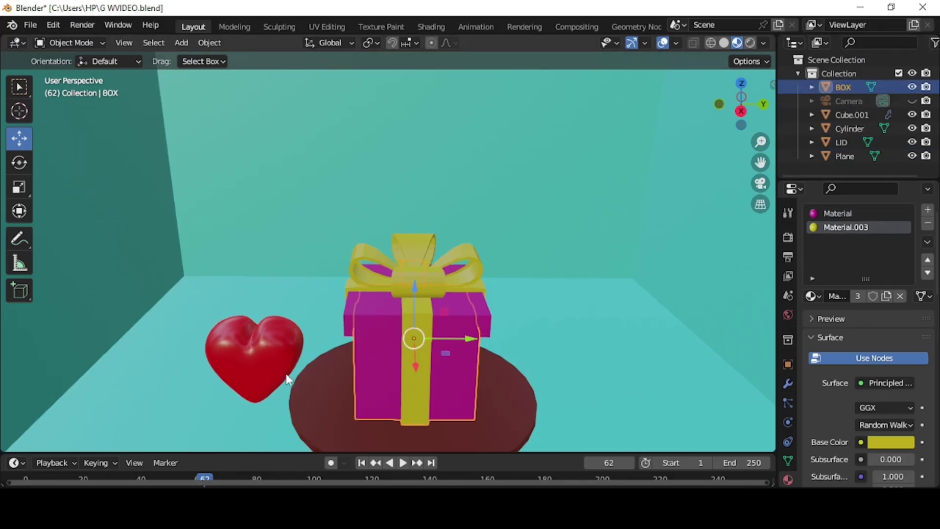
Step: Select the red heart and rename it as HEART
left_click(283, 359)
double_click(844, 114)
type("HE")
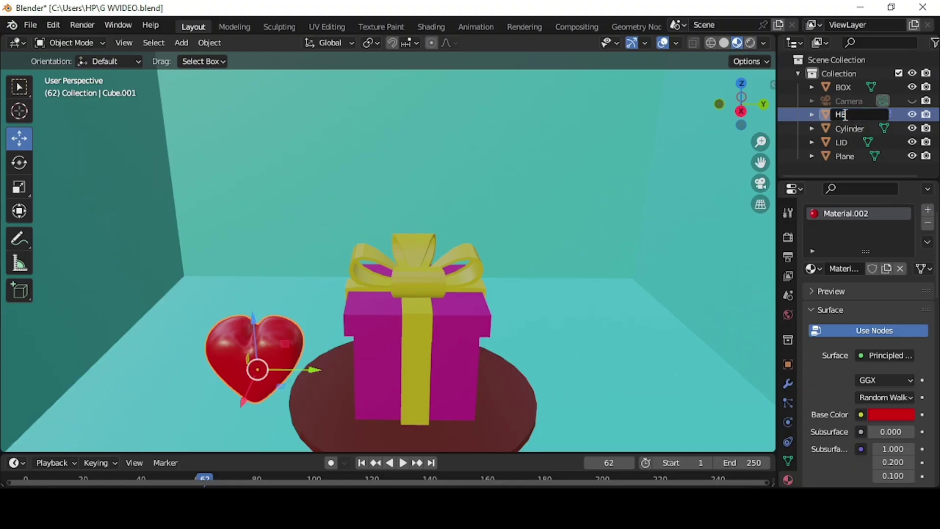
type("ART")
key("Return")
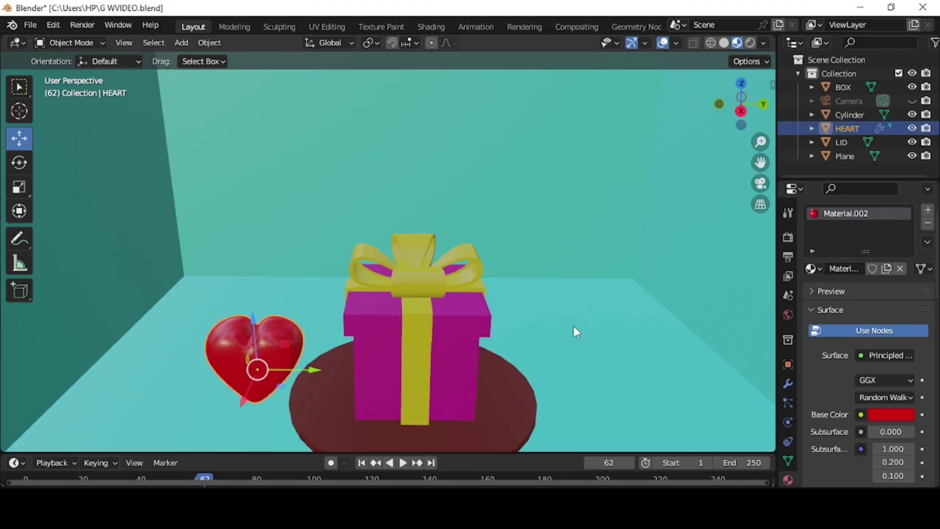
Step: Duplicate the heart and move the copy along the Y axis to the opposite side of the gift box
middle_click_drag(573, 326, 549, 345)
key("shift+d")
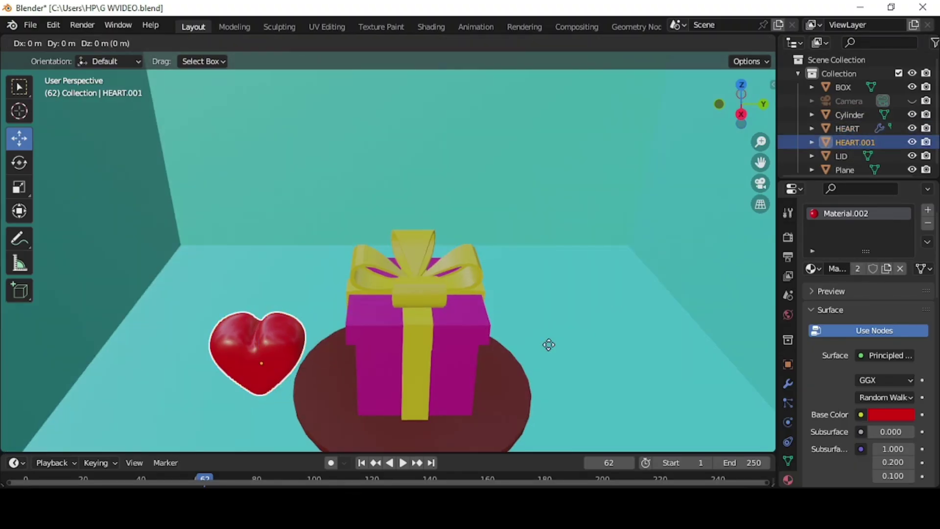
left_click(549, 343)
left_click_drag(319, 363, 663, 368)
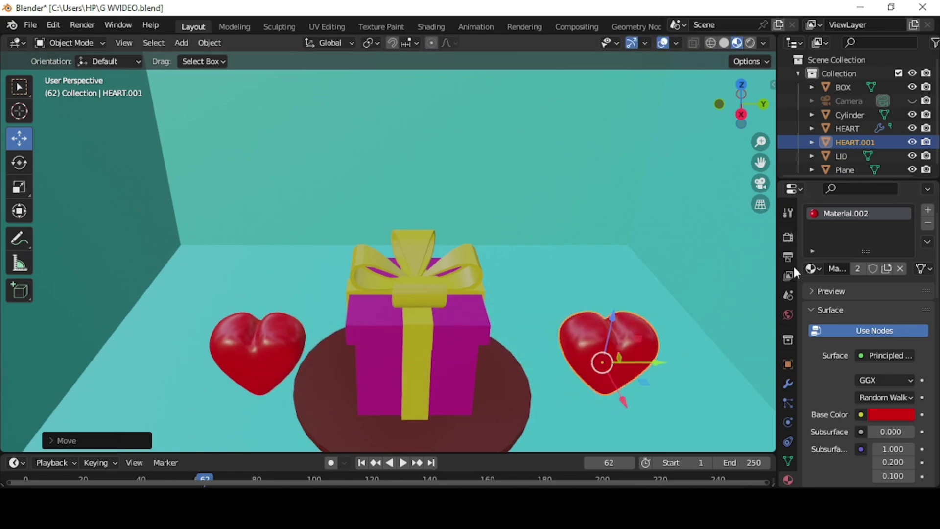
Step: Rename the duplicated heart as HEART 2
right_click(882, 142)
key("Escape")
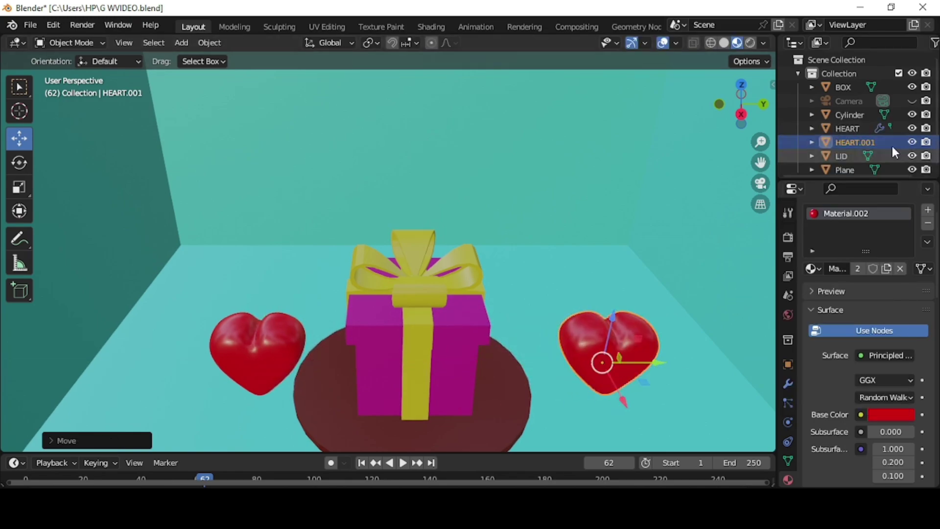
double_click(866, 140)
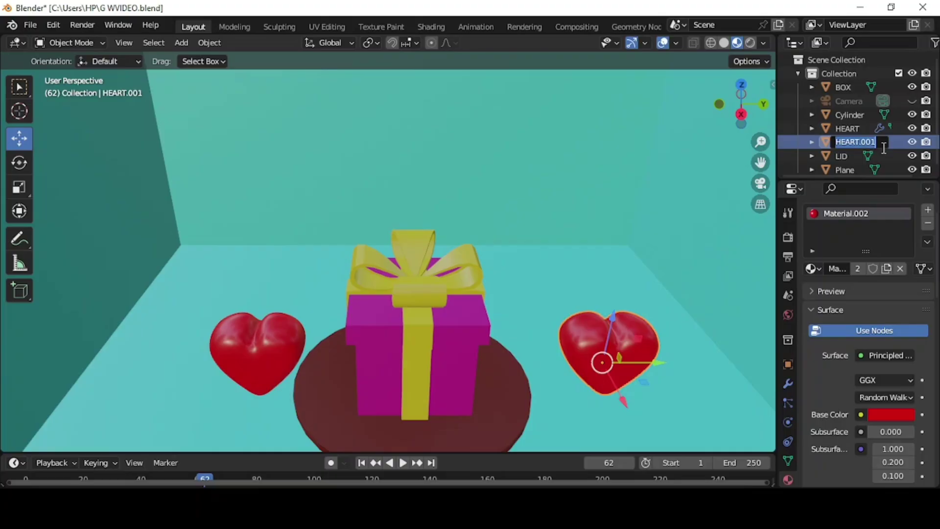
type("HE")
key("Return")
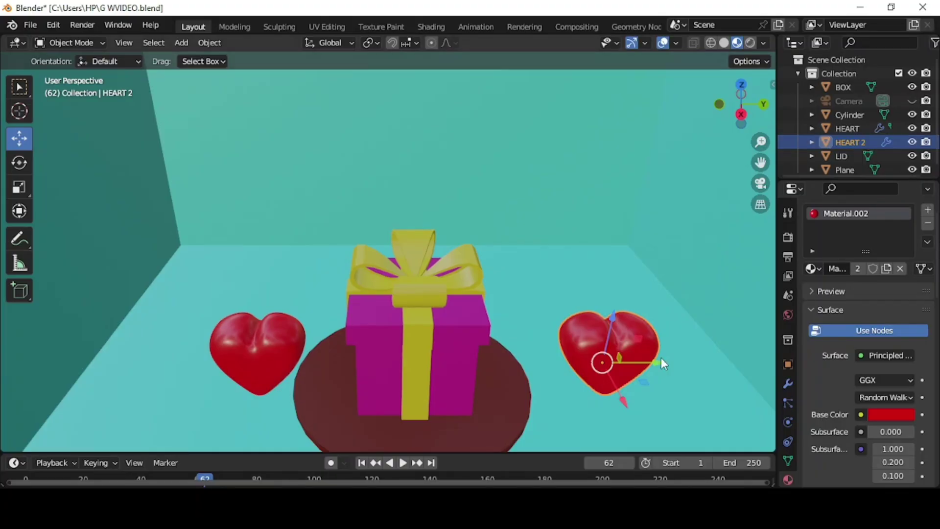
Step: Enable Bloom in the Eevee render settings
left_click(787, 243)
left_click(821, 326)
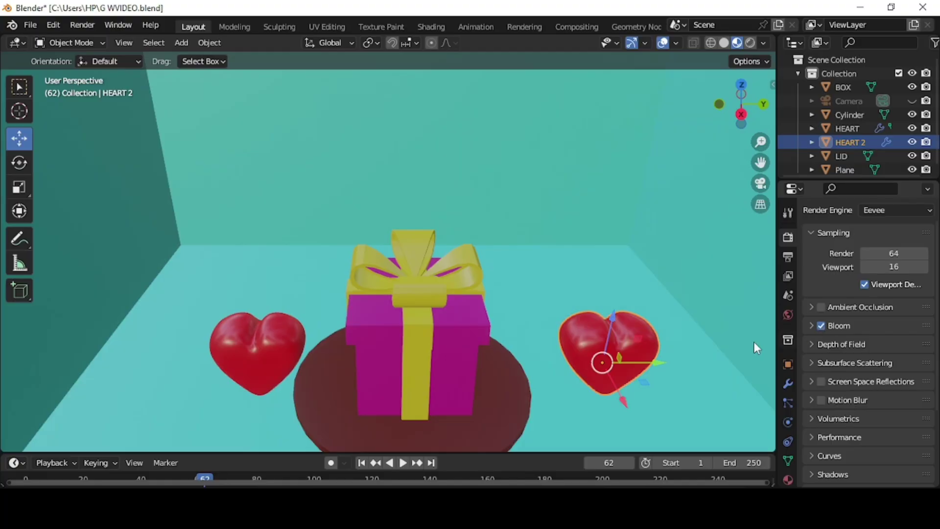
Step: Change the HEART 2 material's surface shader to Emission and set its color to a slightly darkened, fully saturated red
left_click(787, 479)
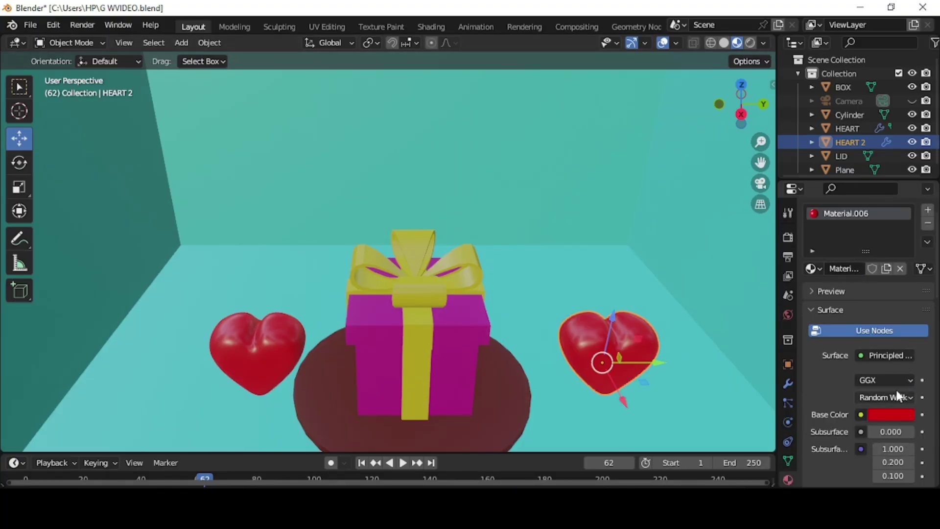
left_click(897, 355)
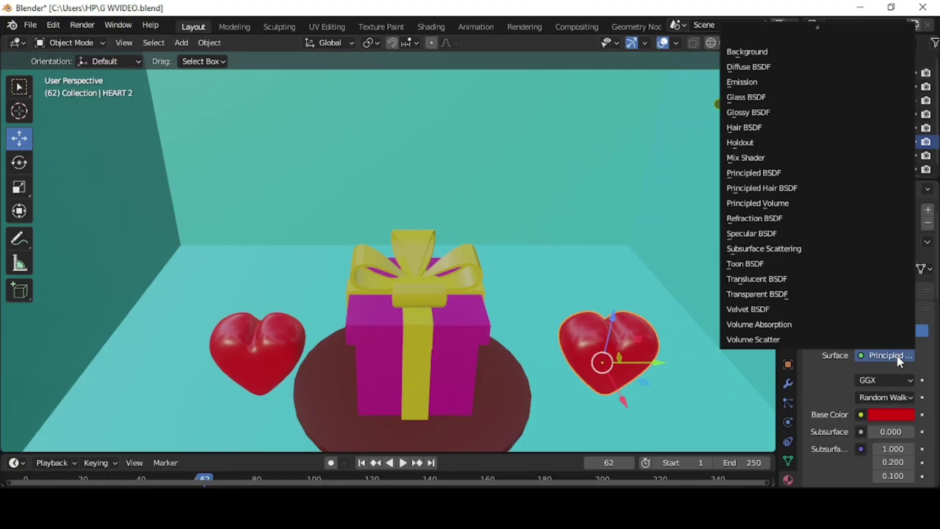
left_click(748, 82)
left_click(906, 381)
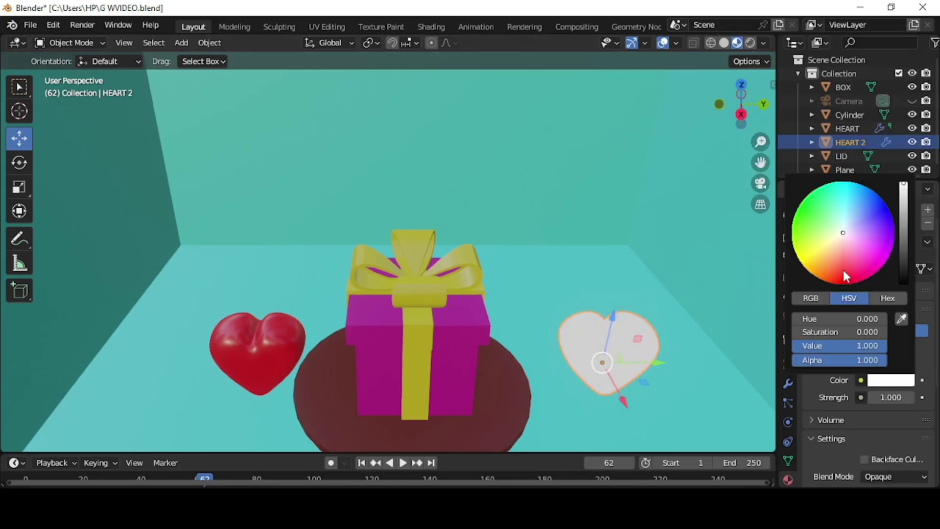
left_click_drag(845, 275, 845, 284)
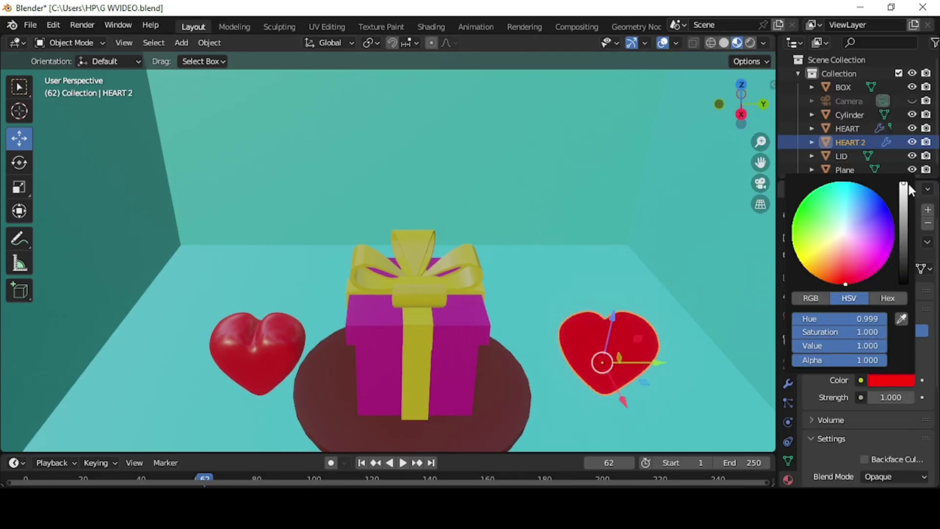
left_click_drag(903, 185, 904, 195)
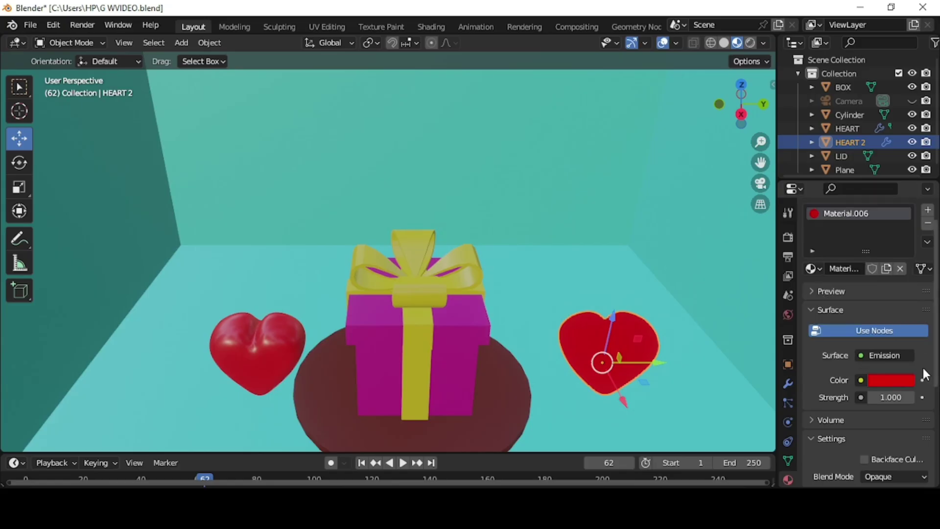
Step: Set the HEART 2 emission strength to 70, checking the glow in rendered shading before returning to material preview
left_click(750, 44)
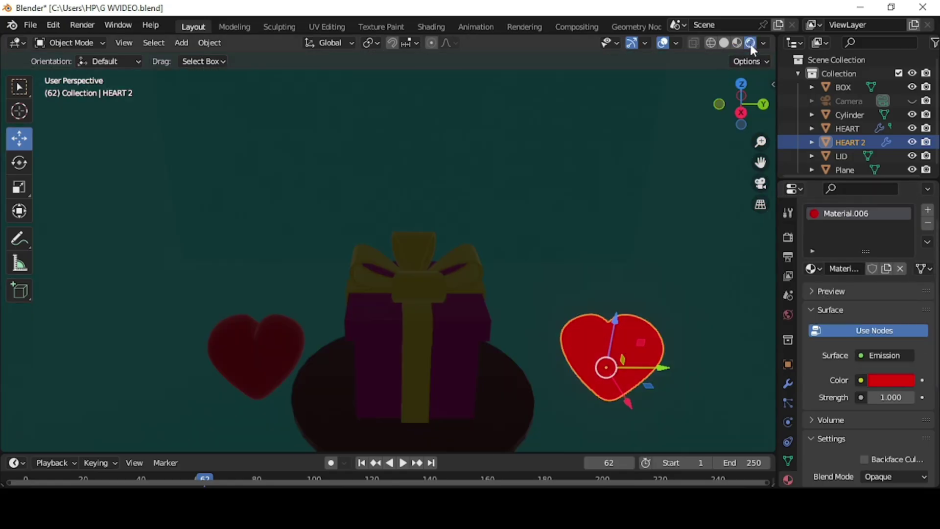
left_click(898, 399)
type("70")
key("Return")
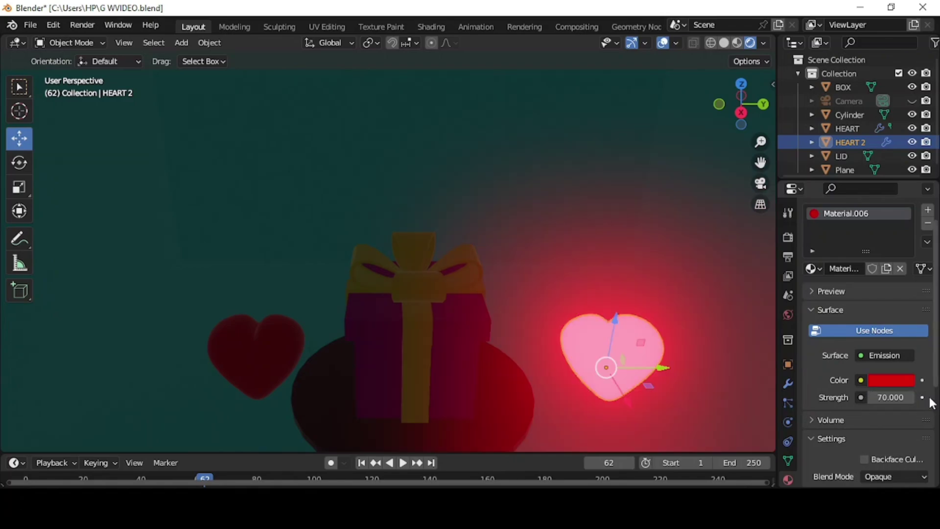
left_click(737, 43)
scroll(628, 313, "down", 2)
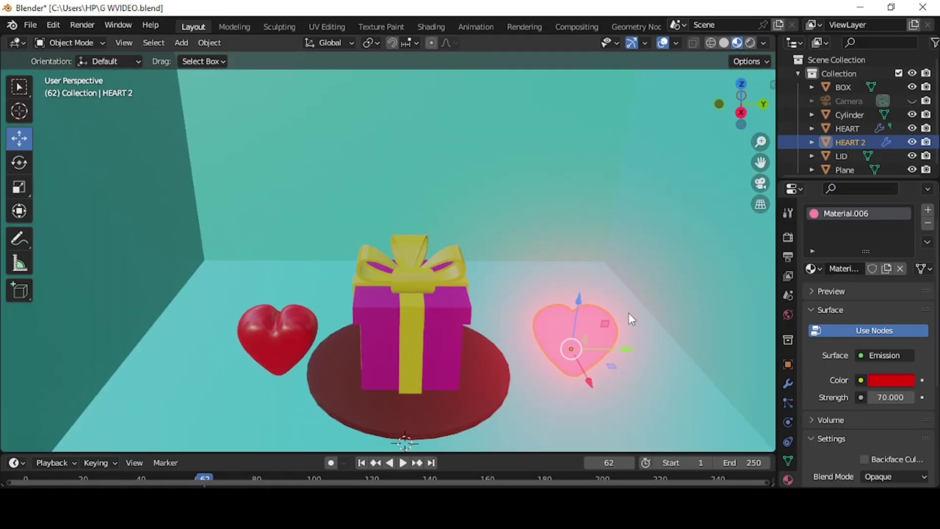
Step: Select HEART and add a Particle System modifier to it
left_click(279, 340)
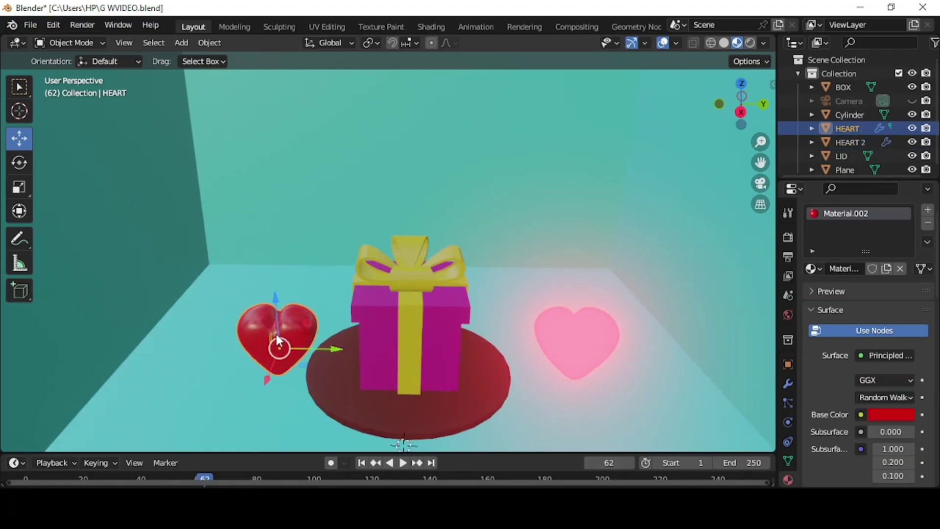
left_click(789, 382)
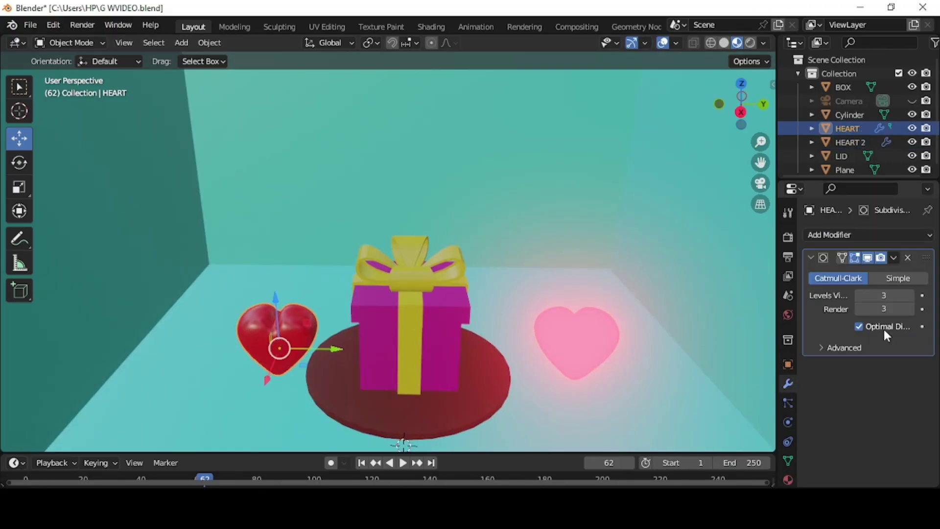
left_click(902, 234)
left_click(888, 377)
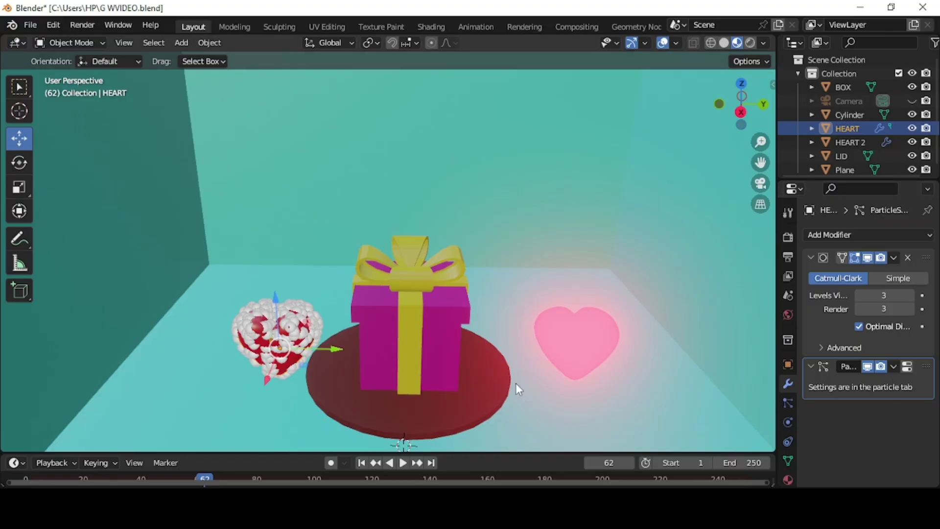
scroll(311, 350, "up", 1)
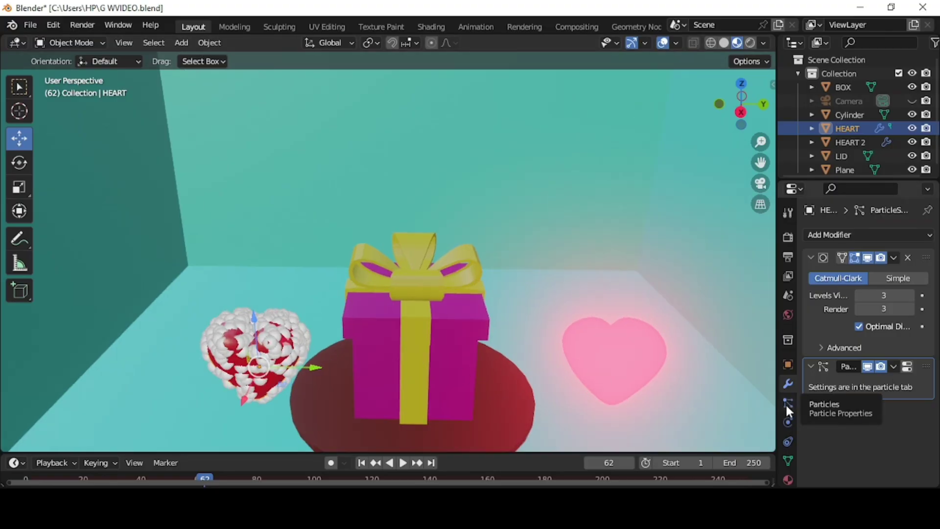
Step: Set the gravity field weight of the HEART particle system to 0, playing the animation before and after the change
left_click(787, 403)
scroll(885, 424, "down", 6)
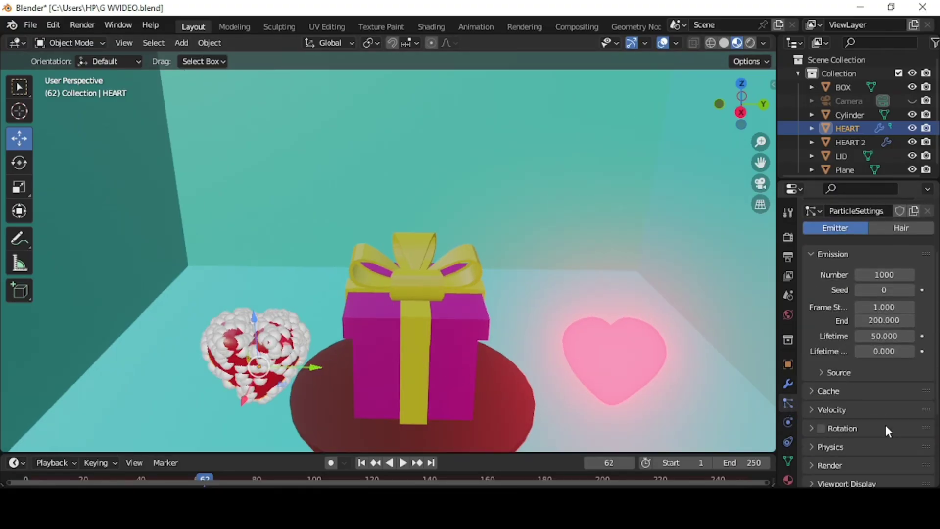
scroll(883, 424, "down", 3)
left_click(869, 412)
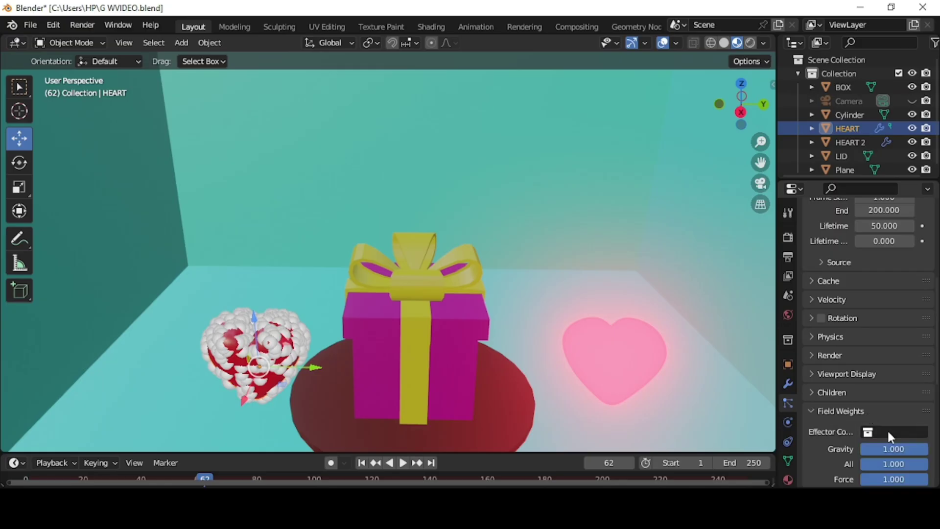
key("space")
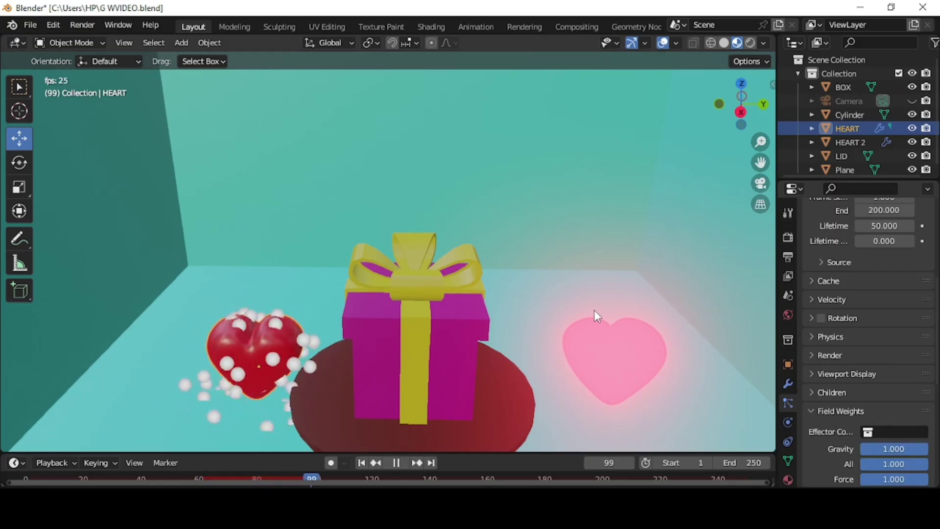
key("space")
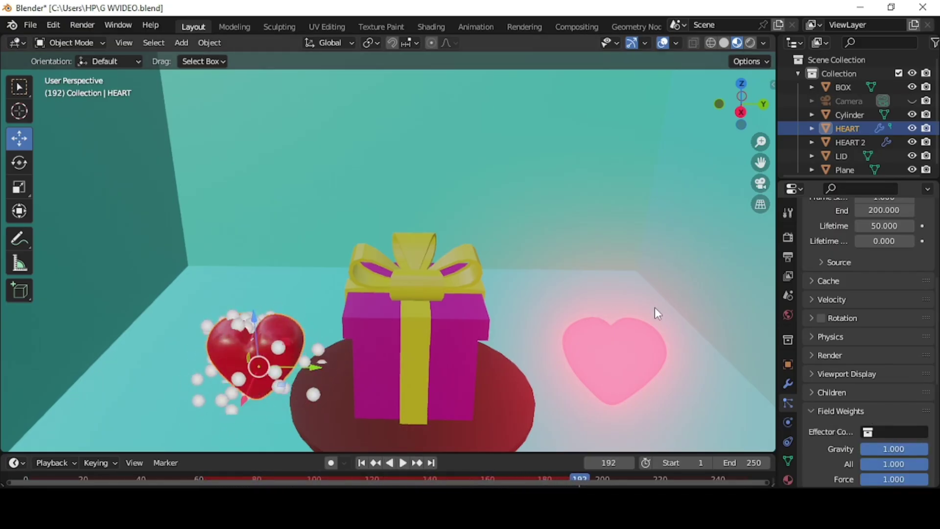
left_click(362, 462)
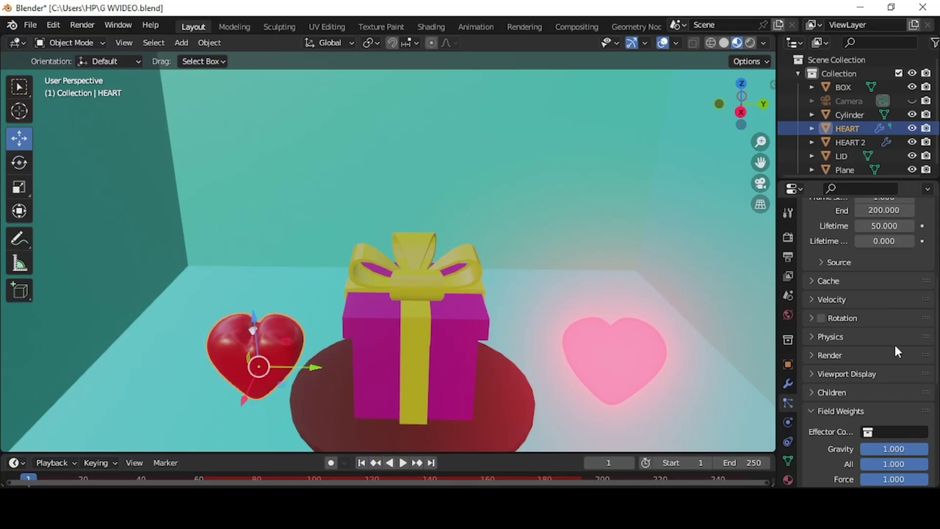
left_click_drag(908, 450, 860, 451)
key("space")
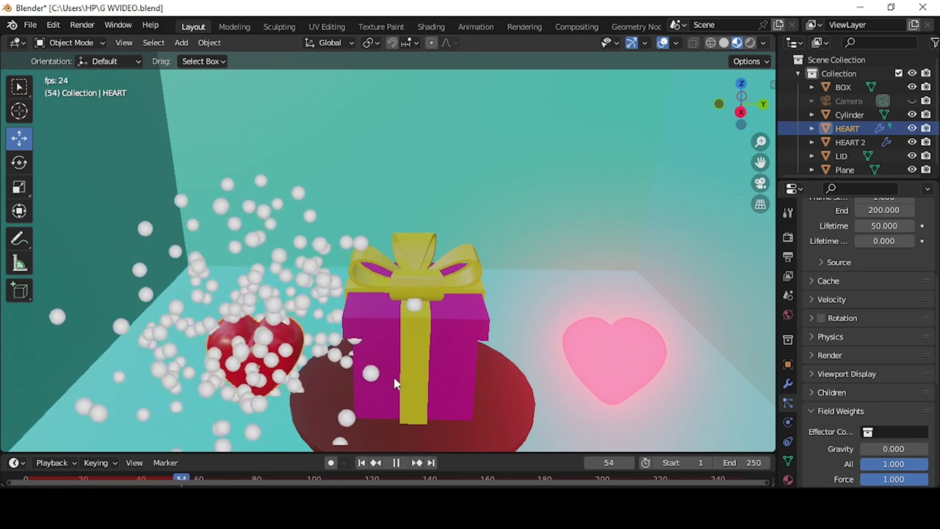
key("space")
Step: Render the HEART particles as objects with HEART 2 as the instance object, and return the timeline to frame 1
scroll(871, 370, "up", 2)
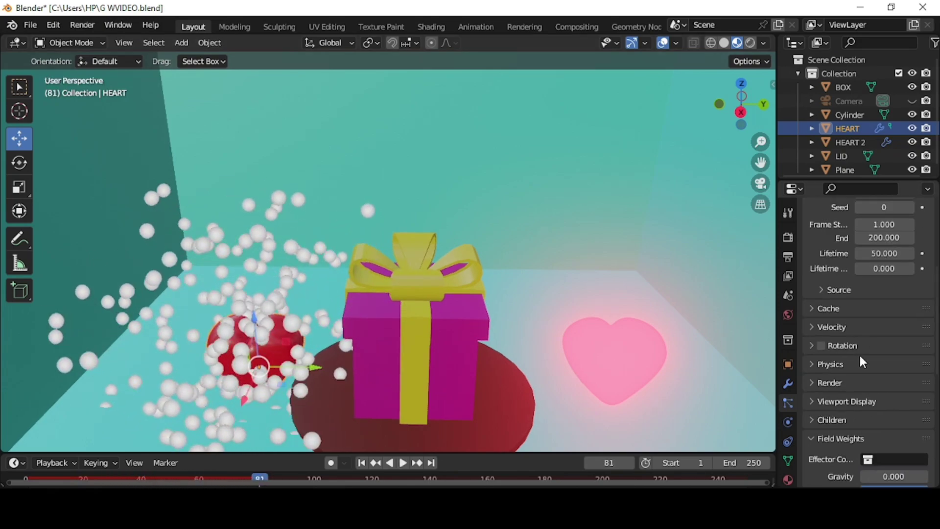
left_click(832, 382)
scroll(871, 343, "down", 6)
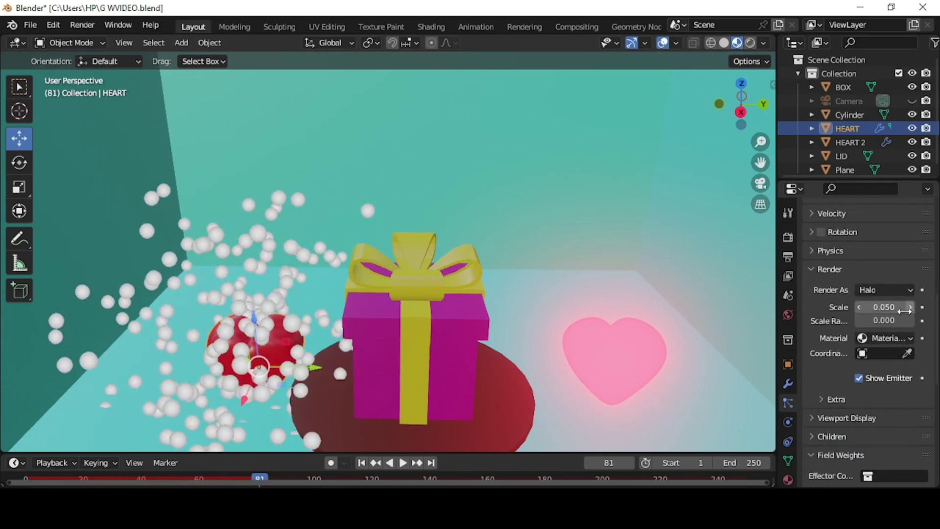
left_click(909, 290)
left_click(873, 366)
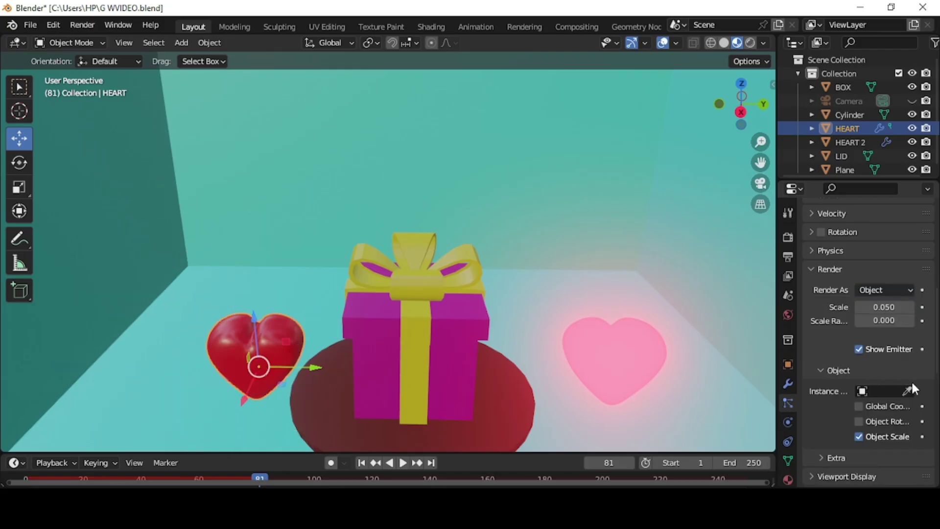
scroll(912, 380, "down", 3)
scroll(908, 311, "down", 1)
left_click(909, 312)
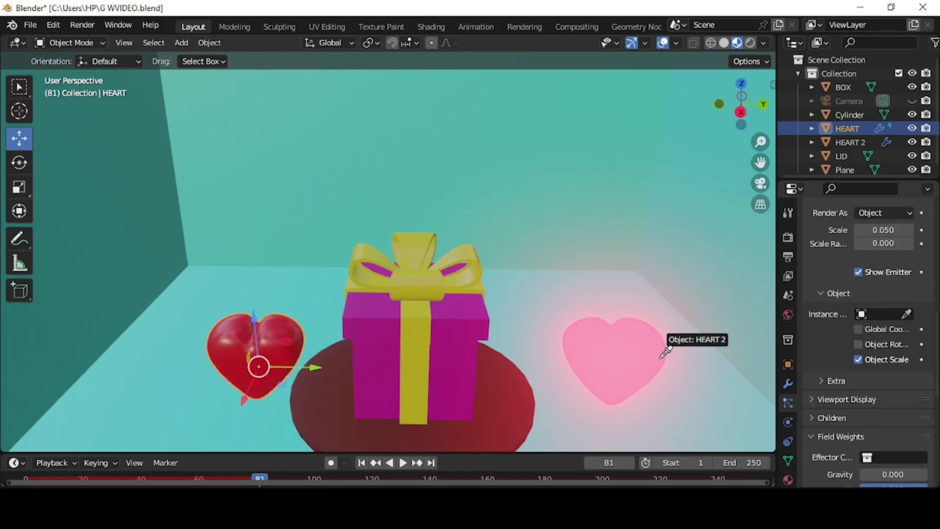
left_click(649, 356)
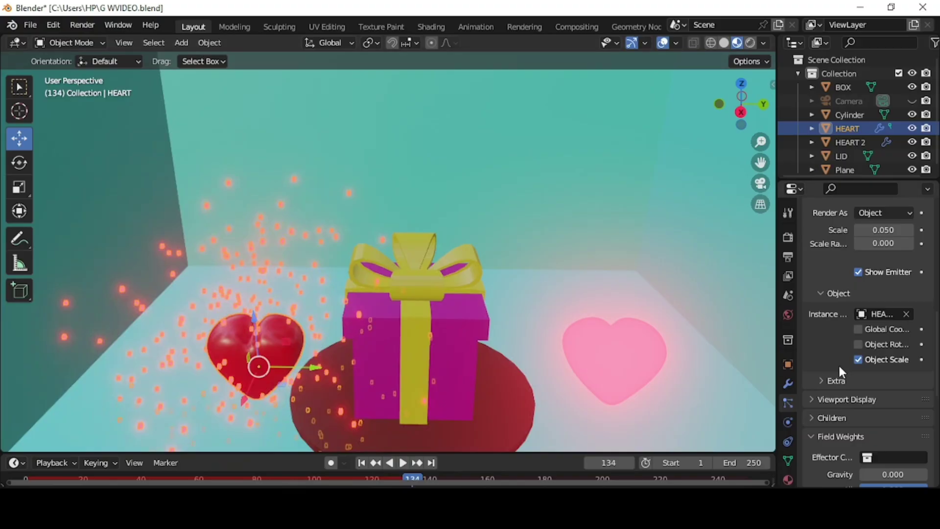
scroll(523, 255, "down", 2)
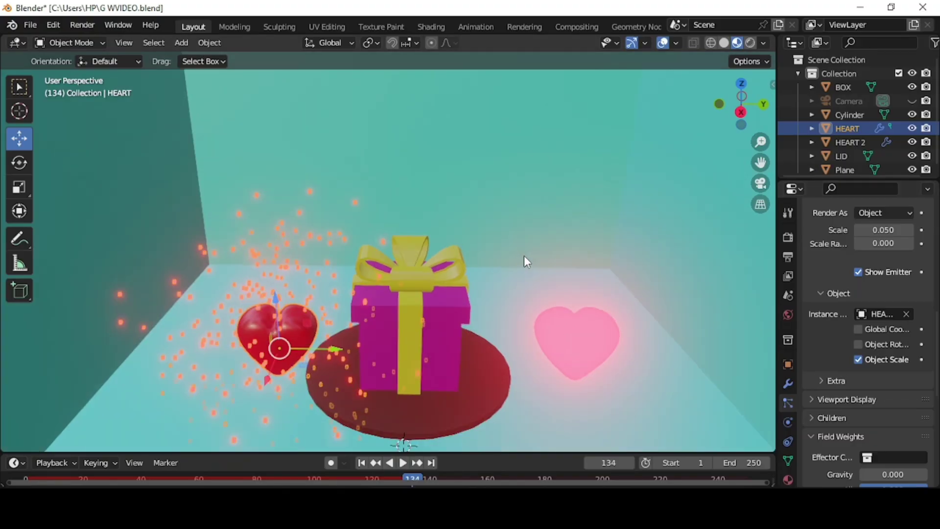
left_click(365, 463)
Step: Raise the lid above the box to about Z 3.74 m and move HEART along Y into the box at about 0.12 m
scroll(628, 263, "up", 2)
left_click(443, 241)
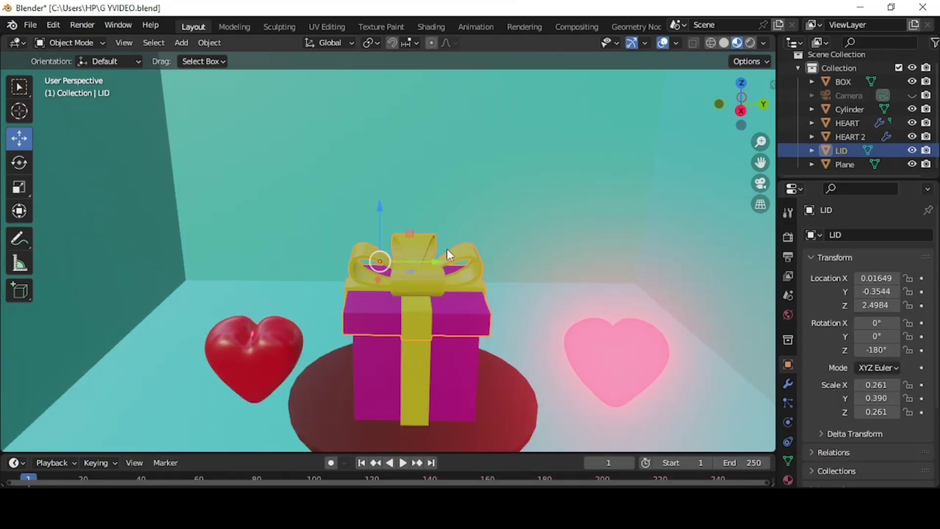
left_click_drag(379, 209, 380, 162)
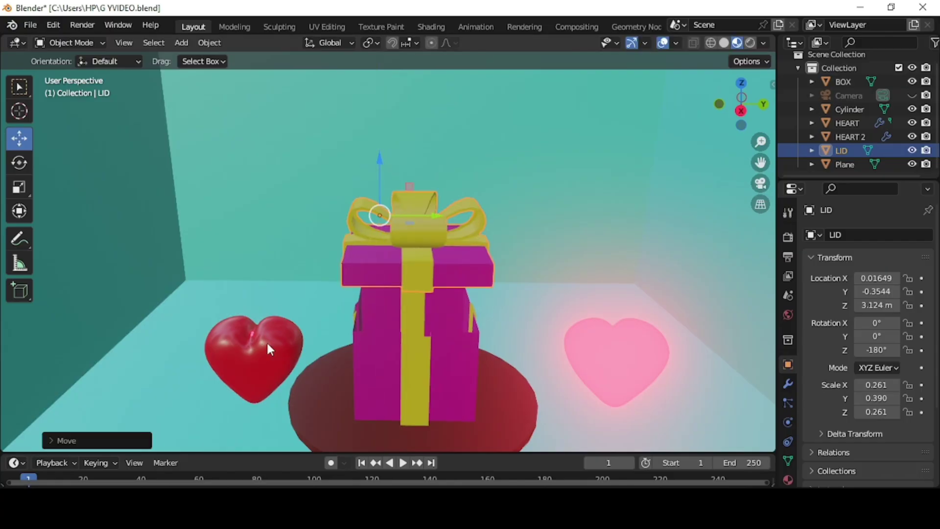
left_click(269, 348)
left_click_drag(301, 368, 421, 322)
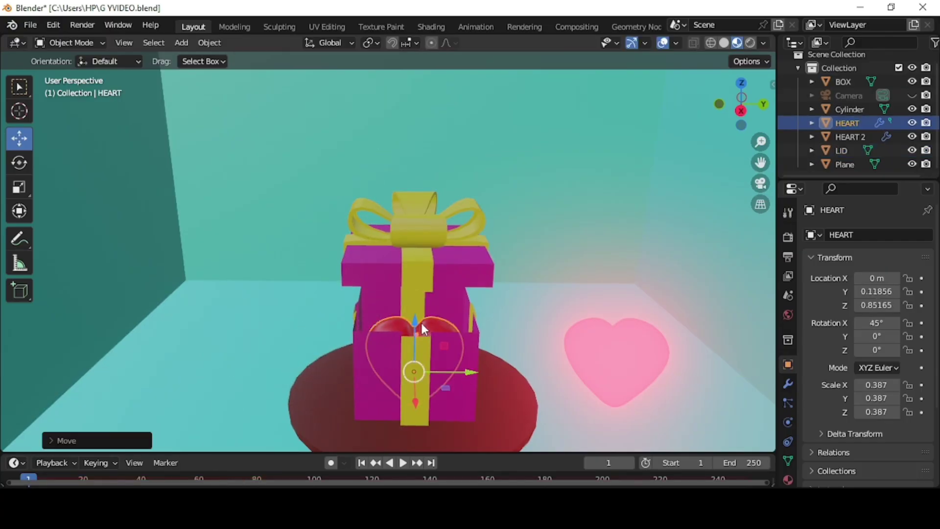
left_click(398, 195)
left_click_drag(381, 158, 381, 118)
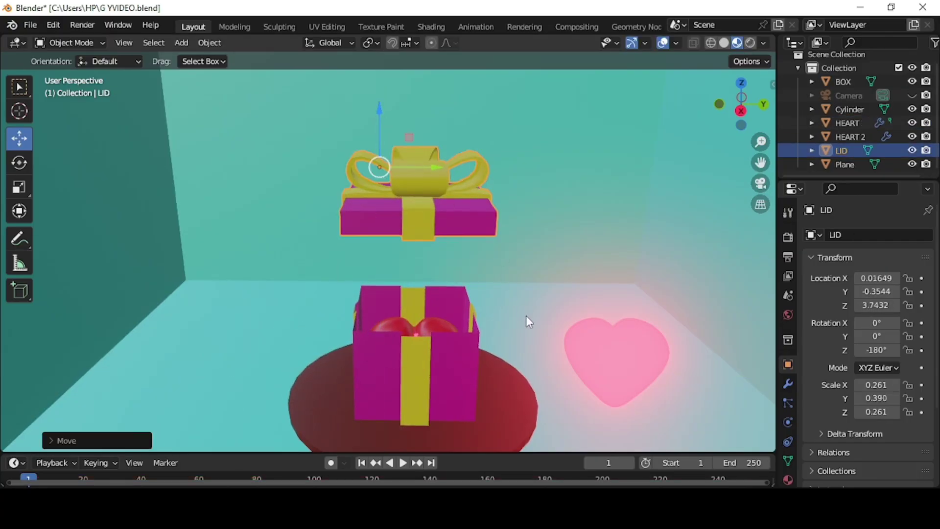
Step: Scale HEART down and adjust its height so that it fits inside the gift box
middle_click_drag(526, 316, 529, 363)
left_click(440, 325)
key("s")
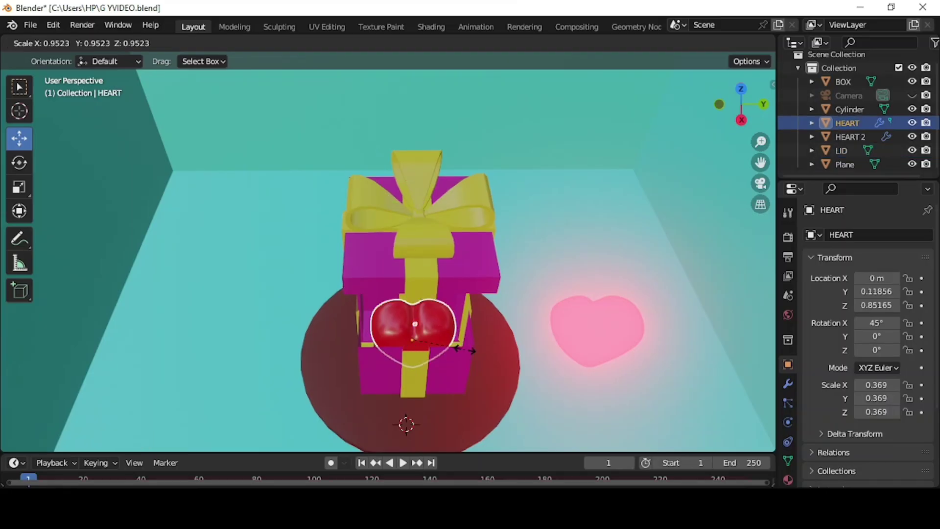
left_click(463, 349)
left_click_drag(413, 303, 415, 281)
middle_click_drag(509, 341, 522, 295)
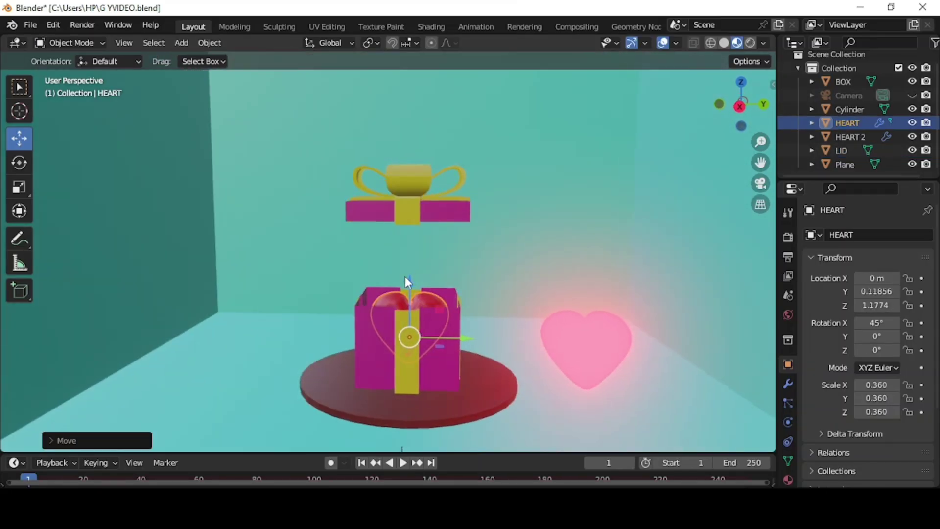
left_click_drag(406, 277, 407, 293)
key("s")
left_click(434, 306)
Step: Lower the lid along the Z axis back onto the gift box
left_click(444, 319)
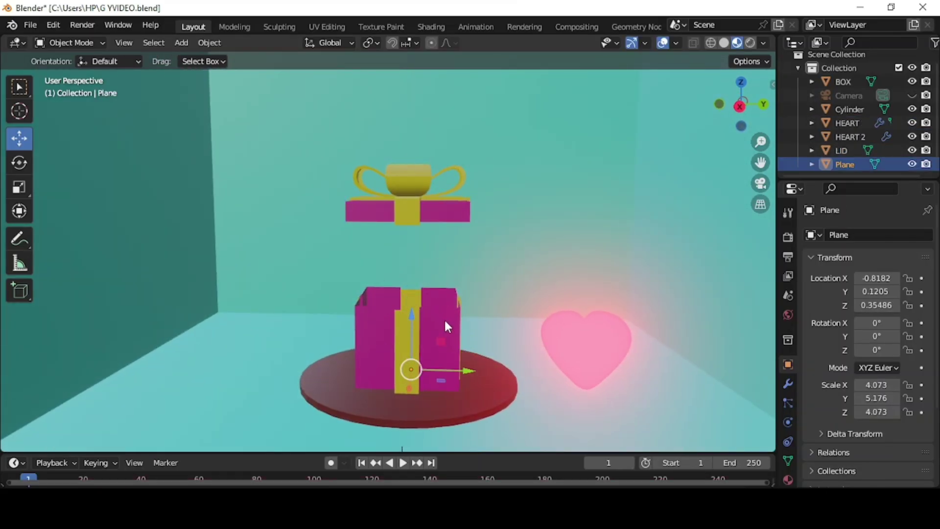
middle_click_drag(444, 321, 456, 335)
left_click(411, 215)
key("g")
key("z")
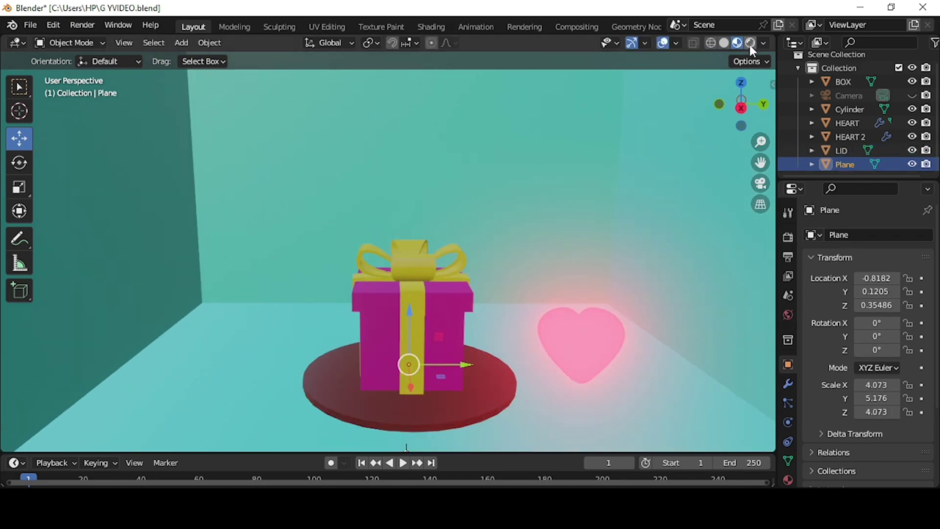
Step: Switch the viewport to rendered shading and add an area light to the scene
left_click(750, 44)
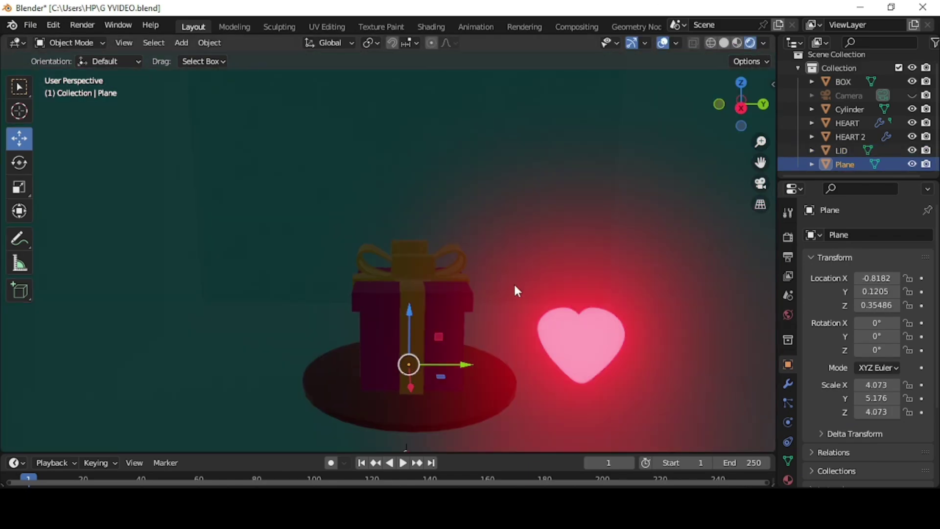
scroll(462, 273, "down", 1)
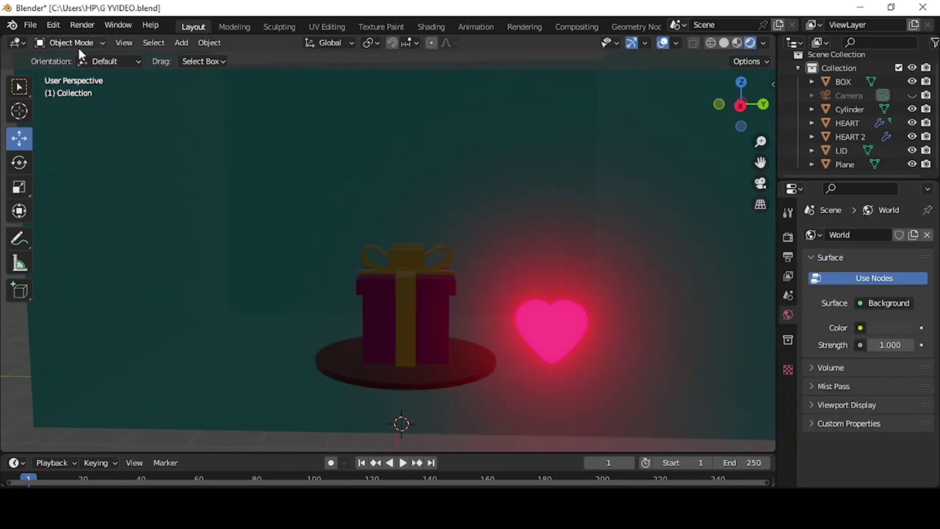
left_click(182, 42)
mouse_move(233, 233)
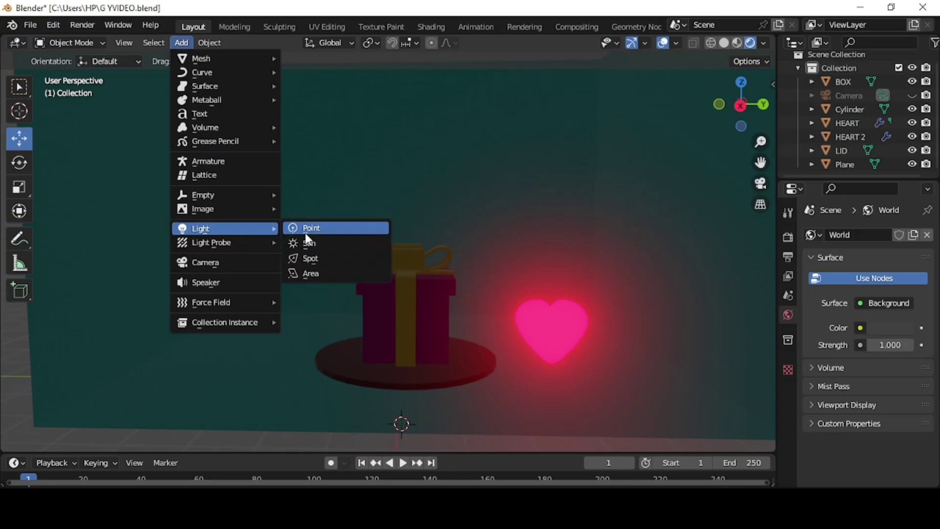
left_click(323, 273)
Step: Raise the area light above the gift box, enlarge and tilt it, and move it along Y to the side opposite HEART 2
left_click_drag(401, 381, 402, 154)
key("s")
left_click(563, 341)
key("r")
left_click(421, 175)
left_click_drag(445, 203, 270, 205)
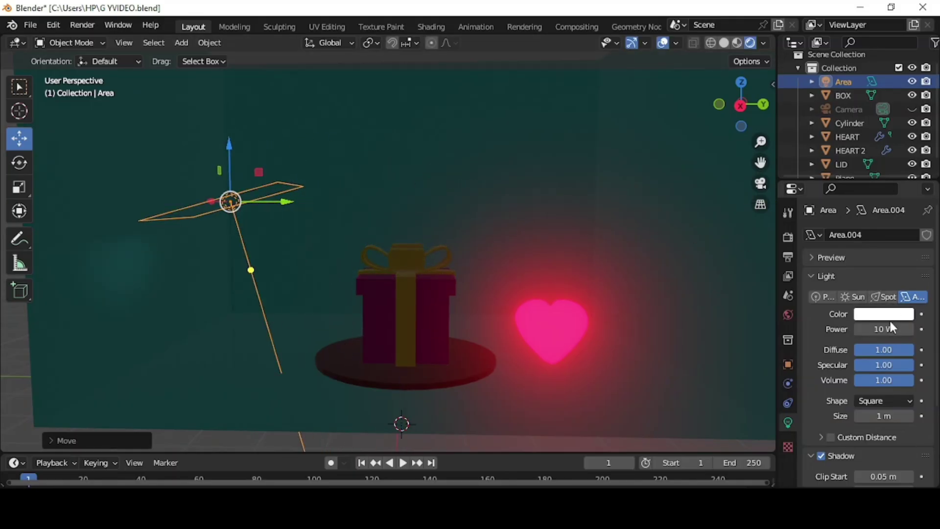
Step: Set the area light's power to 1000 W and its color to pale yellow
type("1000")
key("Return")
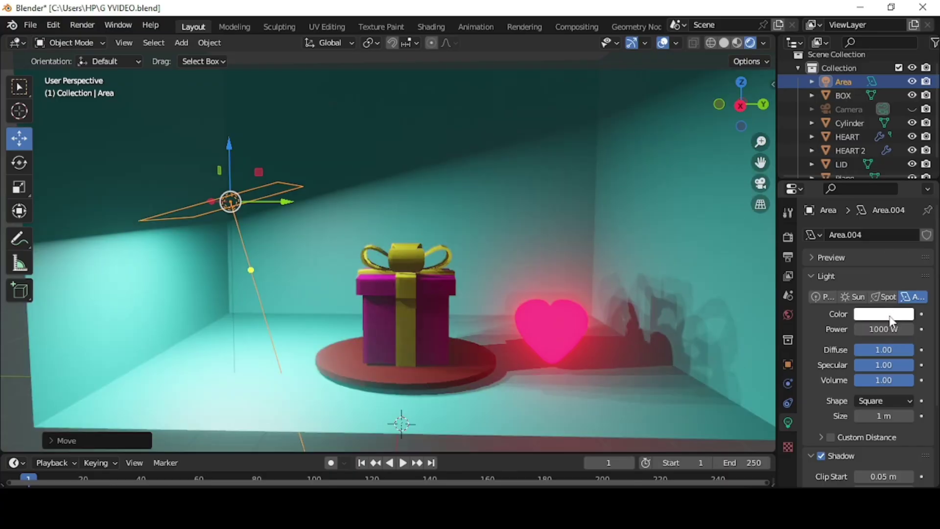
left_click(887, 314)
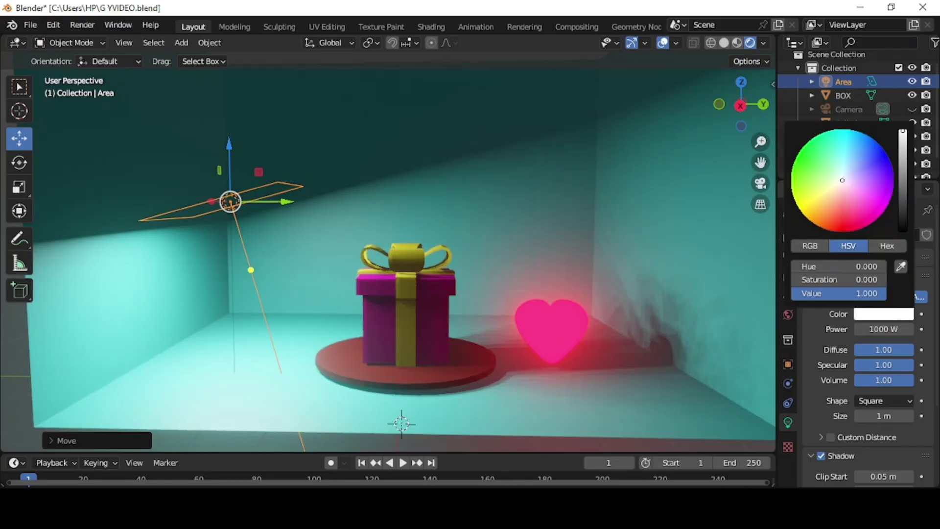
left_click_drag(842, 181, 830, 184)
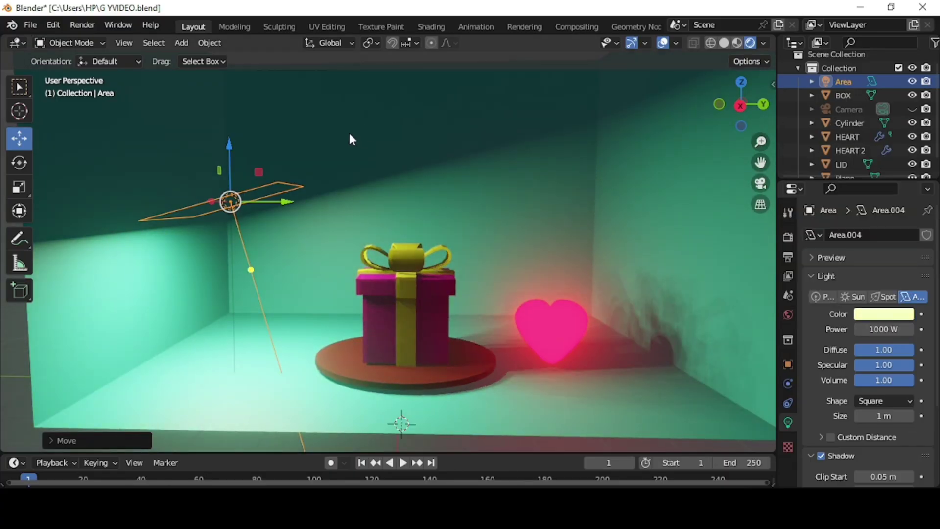
Step: Raise the area light higher in the room and pull it forward along X toward the open front
left_click_drag(228, 143, 224, 93)
middle_click_drag(274, 146, 362, 264)
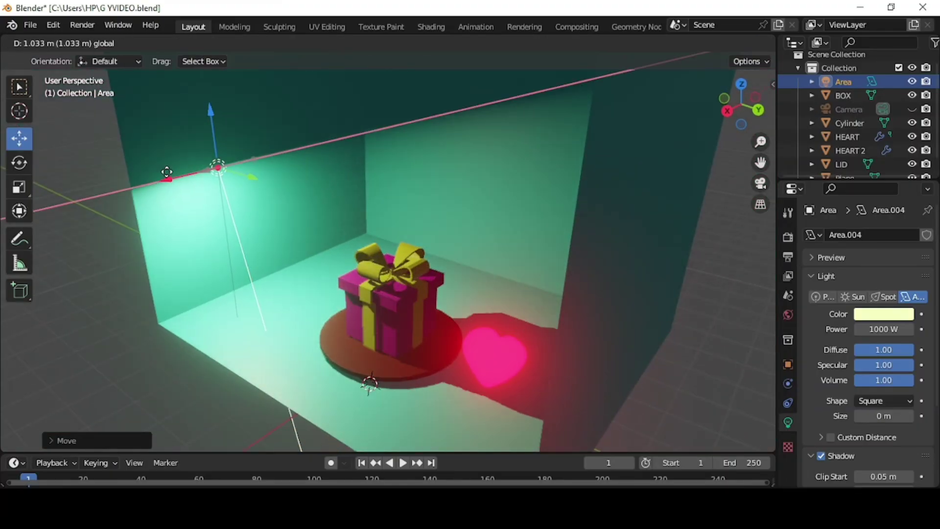
left_click_drag(168, 172, 144, 172)
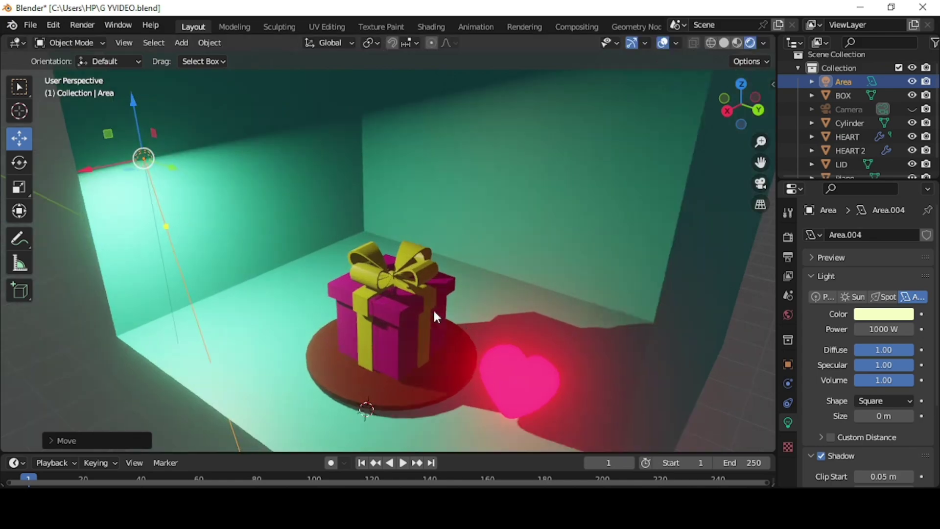
middle_click_drag(435, 317, 307, 217)
key("g")
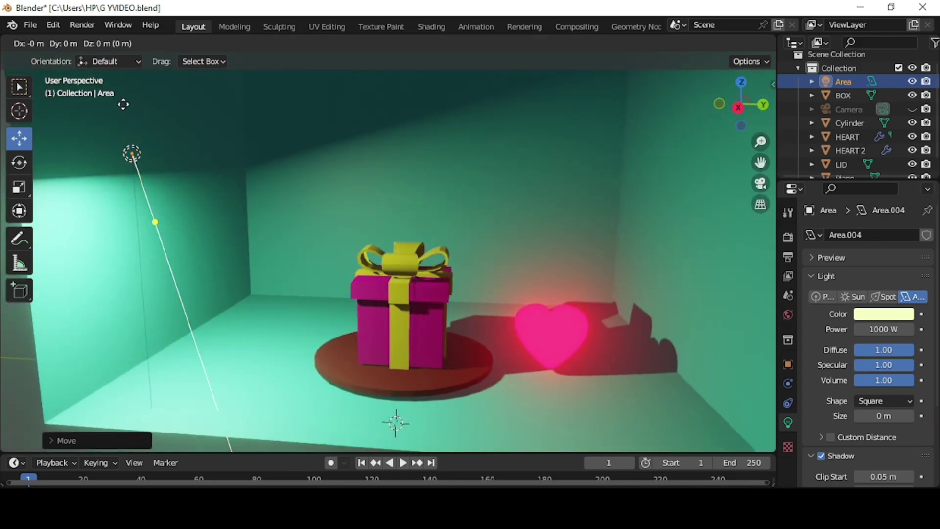
left_click_drag(123, 104, 117, 419)
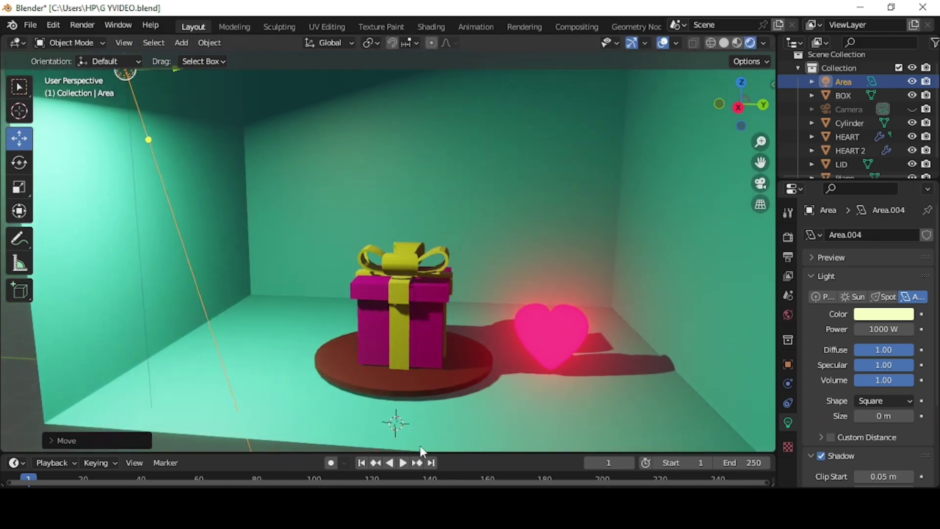
Step: Set the area light's size to 2 m and enable its contact shadows
scroll(420, 446, "down", 1)
left_click(892, 415)
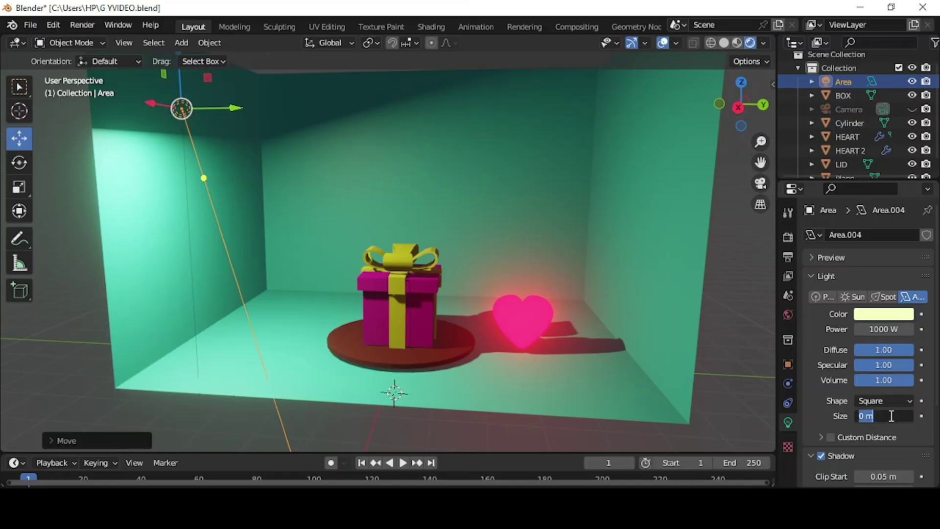
type("2")
key("Return")
scroll(900, 442, "down", 2)
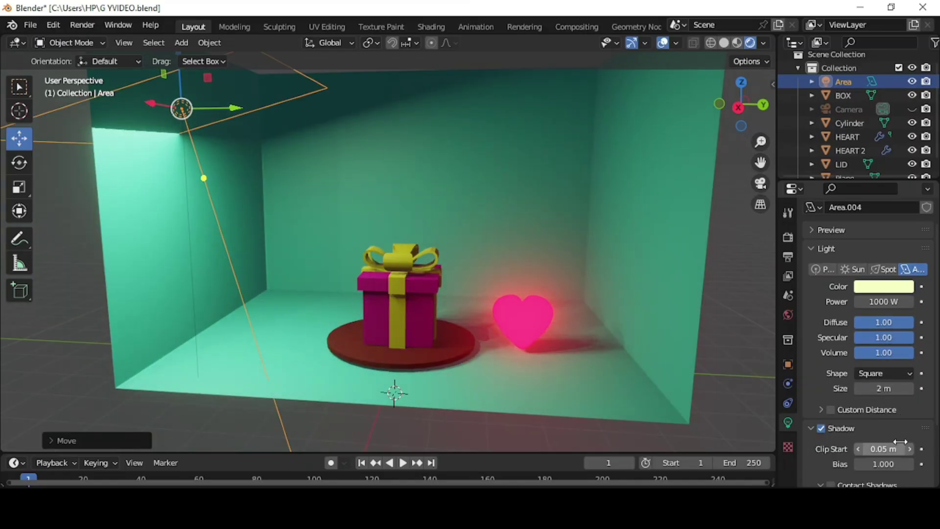
scroll(900, 442, "down", 1)
left_click(829, 458)
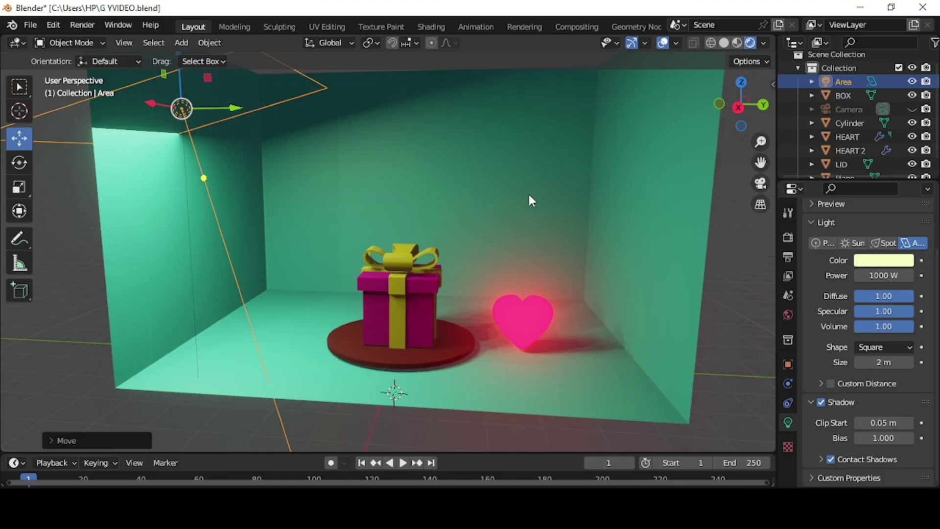
Step: Add a second area light, lift it off the floor, enlarge it and move it along Y to HEART 2's side
left_click(186, 48)
mouse_move(234, 232)
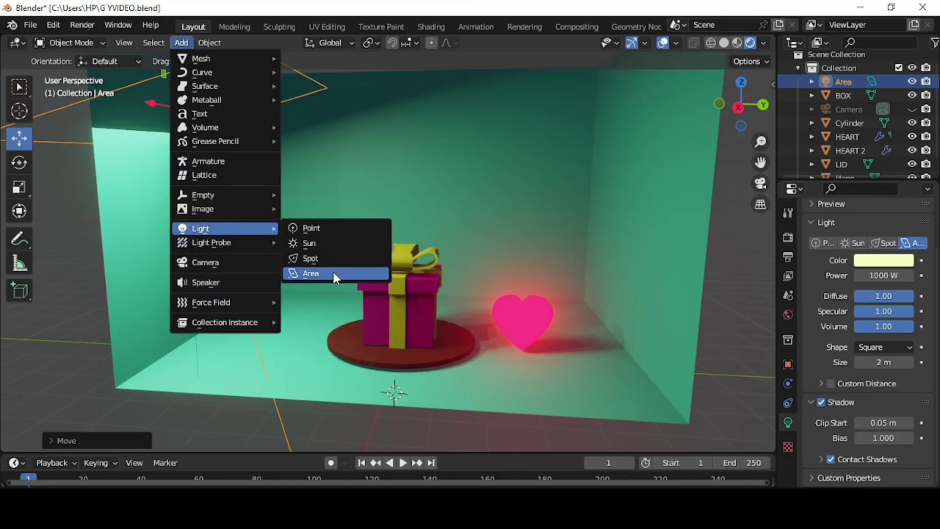
left_click(333, 269)
key("g")
key("z")
left_click(398, 293)
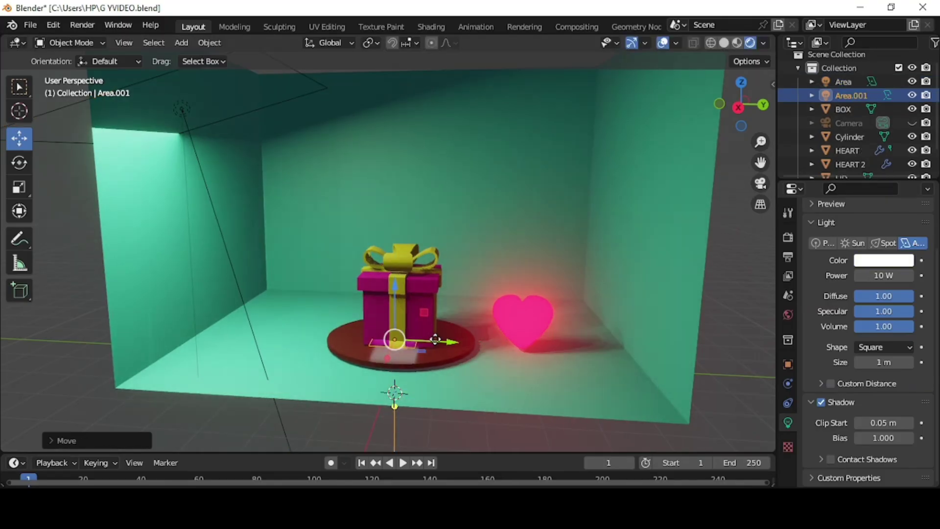
key("s")
left_click(509, 400)
left_click_drag(447, 344, 612, 352)
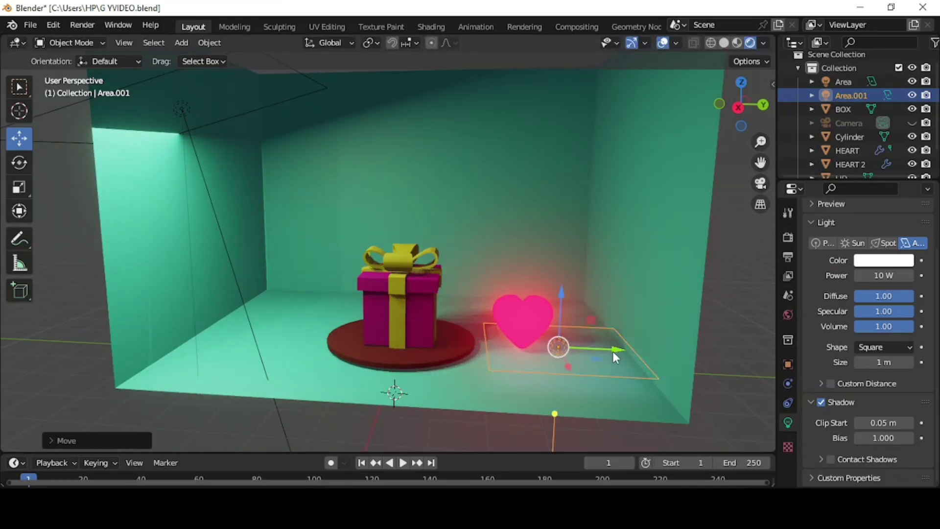
Step: Raise the second area light above HEART 2, tilt it toward the gift box and shift it forward along X
key("g")
key("z")
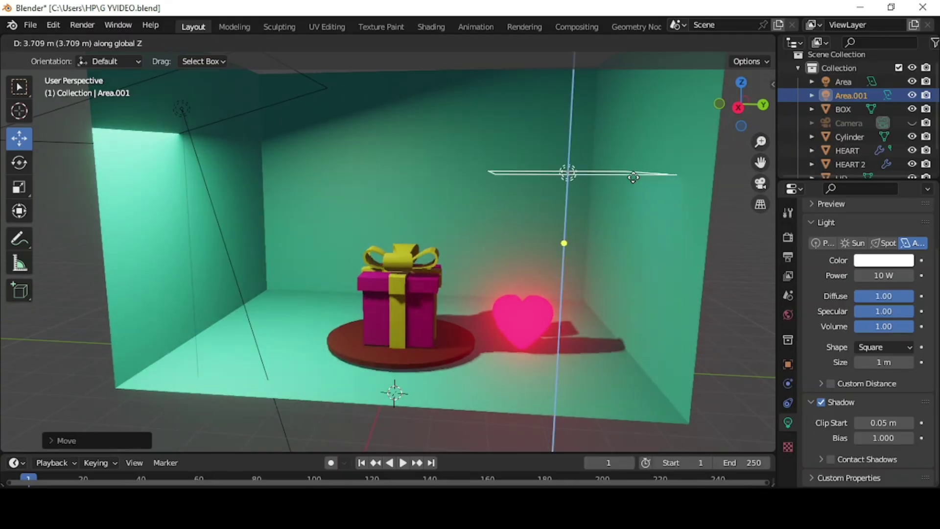
left_click(727, 253)
middle_click_drag(727, 253, 489, 257)
key("r")
left_click(619, 238)
key("g")
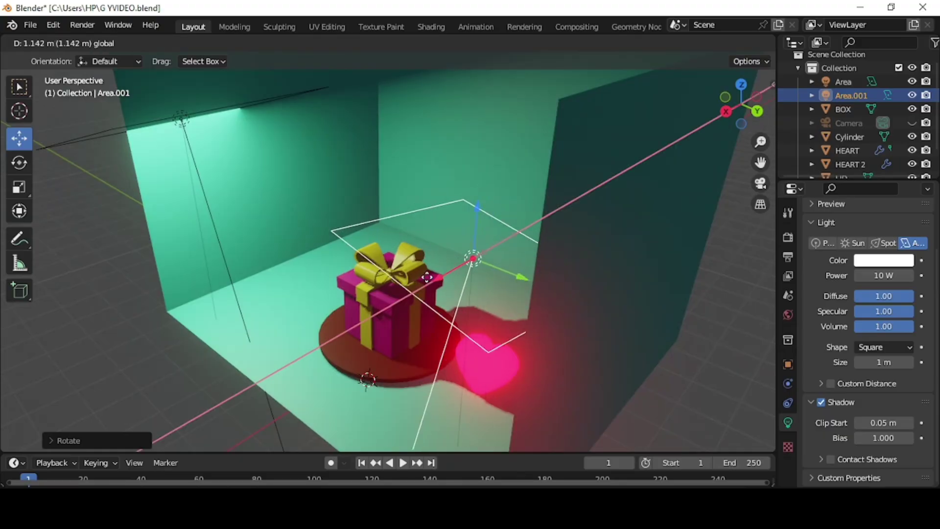
left_click(457, 267)
Step: Raise the second area light further along Z to near the top of the room
scroll(457, 267, "down", 2)
middle_click_drag(611, 306, 689, 307)
scroll(509, 332, "up", 3)
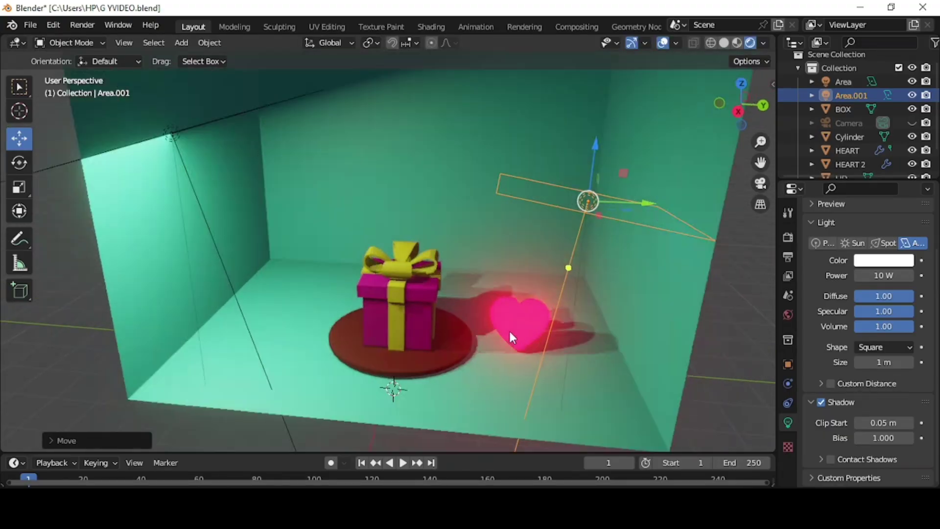
middle_click_drag(531, 338, 581, 343)
key("g")
key("z")
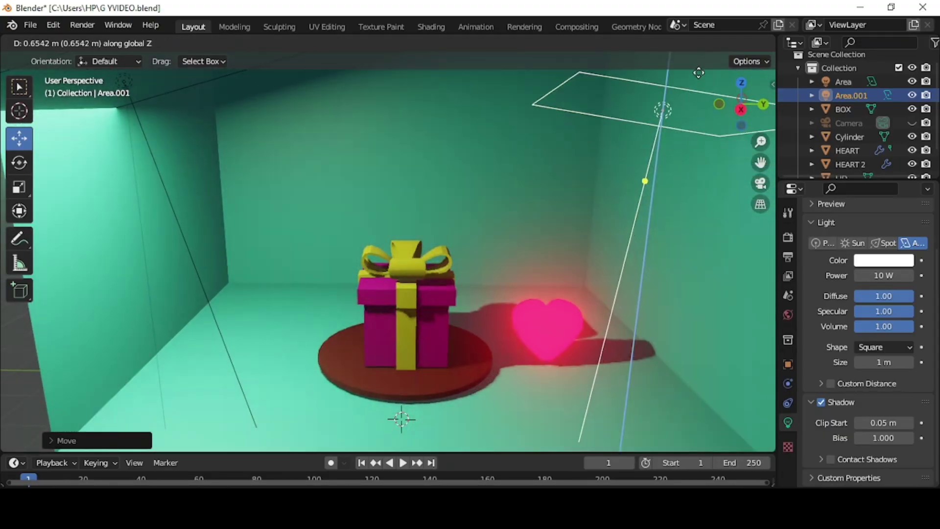
left_click(704, 446)
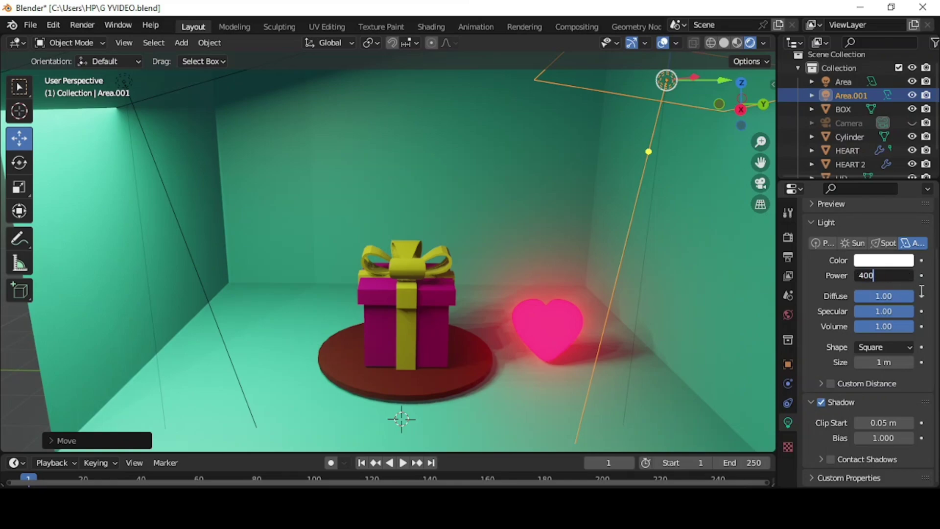
Step: Set the second area light's power to 400 W and its size to 2 m
key("Return")
left_click(886, 362)
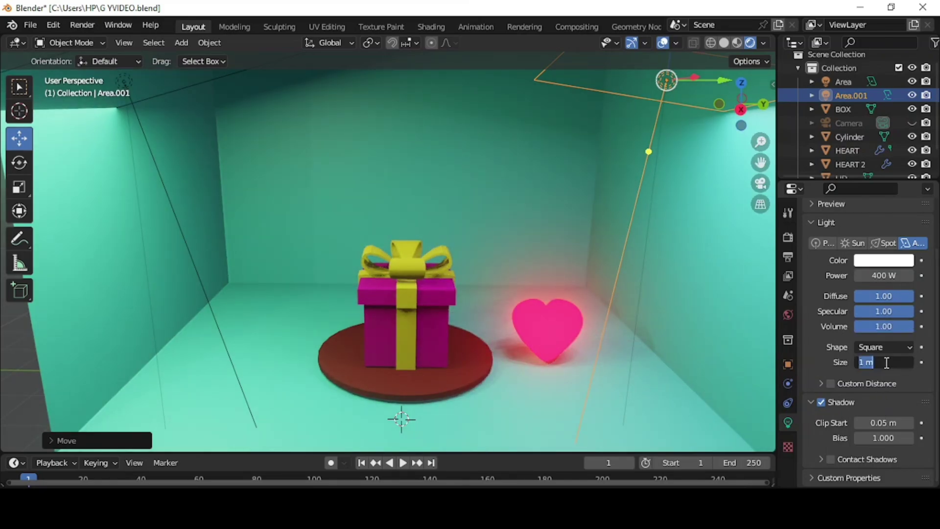
type("2")
key("Return")
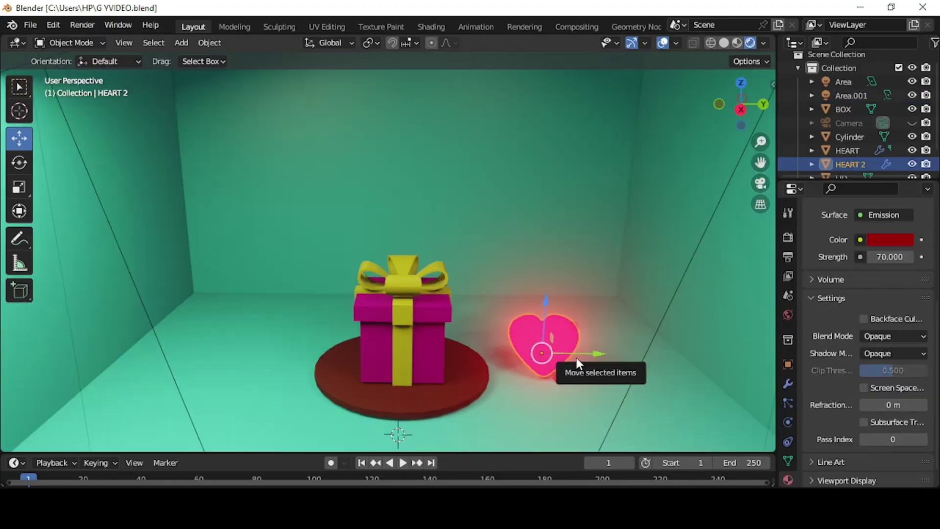
Step: Hide HEART 2 in the viewport and enlarge the timeline area for keyframing
key("h")
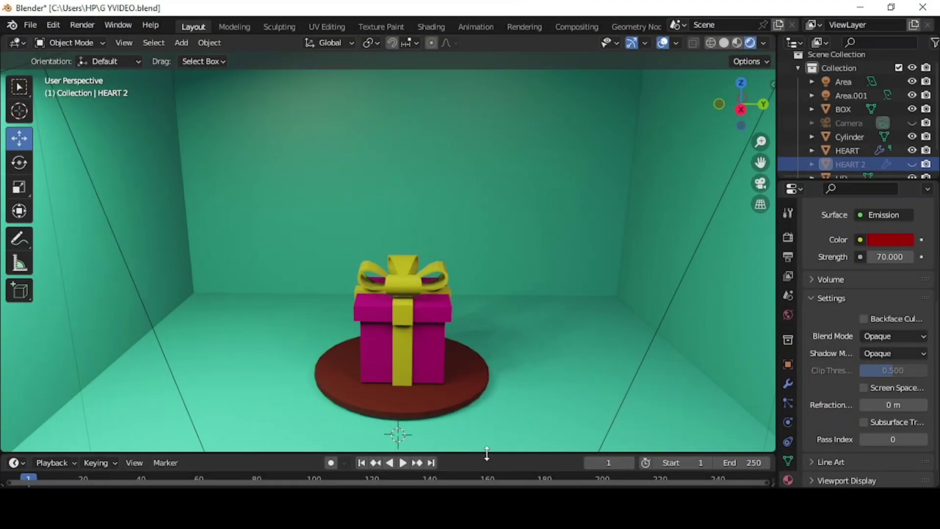
left_click_drag(487, 452, 496, 399)
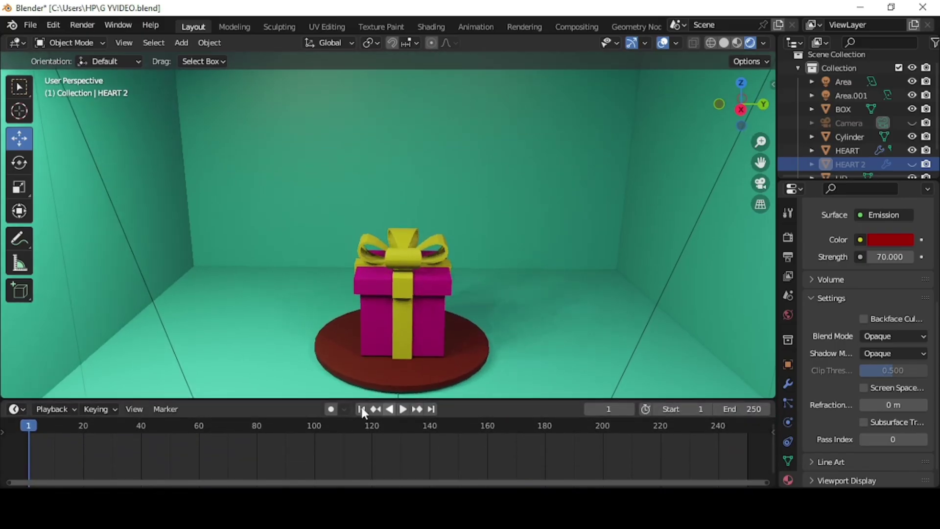
left_click_drag(364, 401, 364, 416)
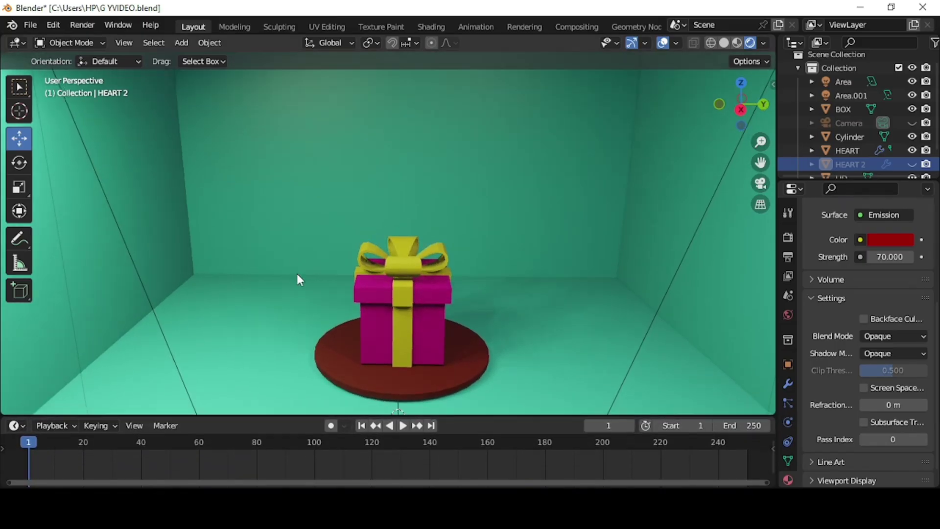
Step: Set the origin of all visible objects to their geometry
key("a")
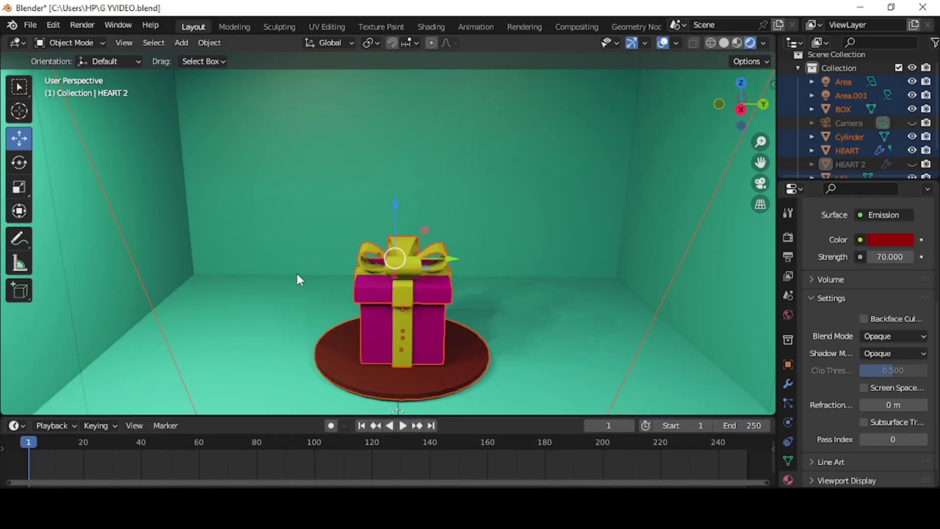
left_click(208, 45)
mouse_move(230, 72)
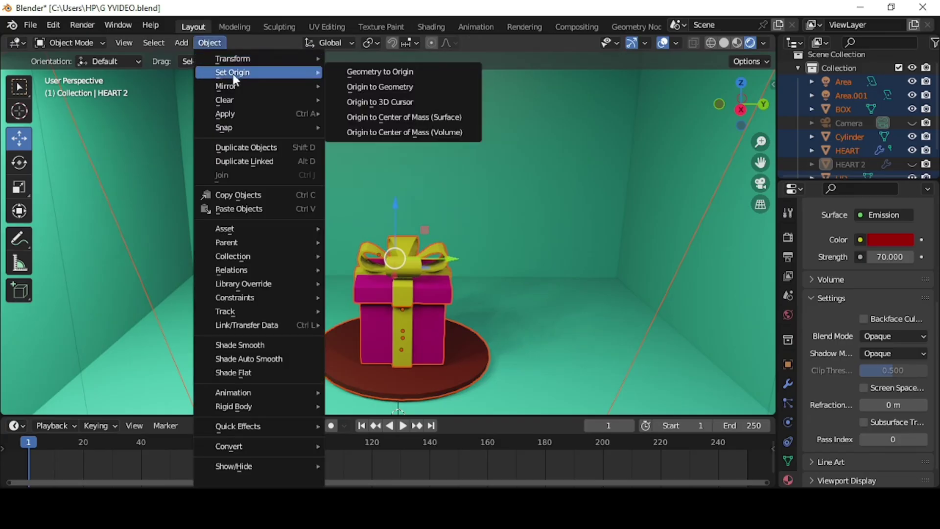
left_click(387, 88)
left_click(478, 304)
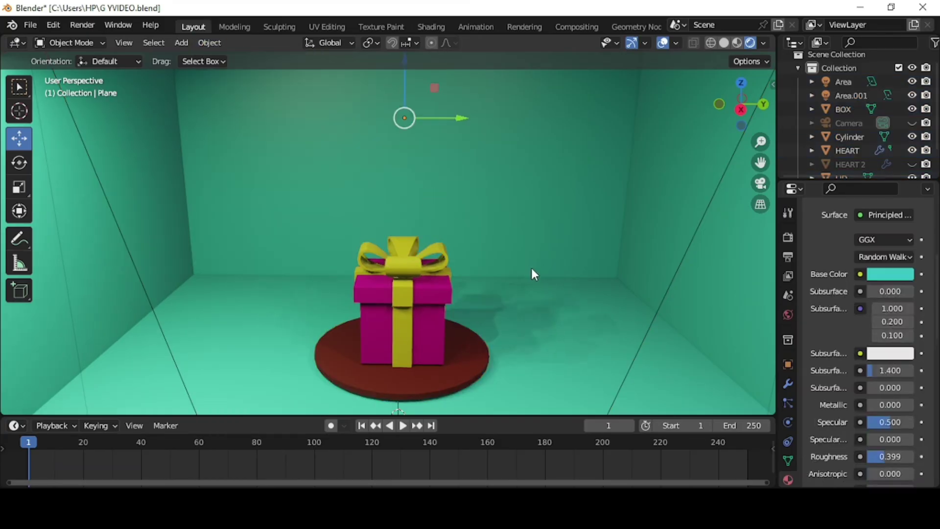
Step: Raise HEART, BOX and LID together along Z above the round platform and insert a keyframe for them at frame 1
left_click(838, 151)
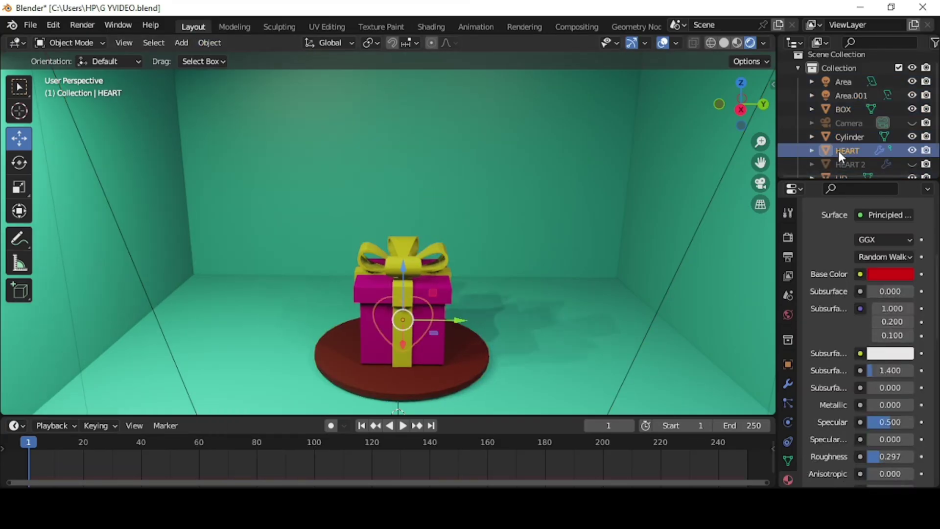
left_click(842, 105, "ctrl")
scroll(886, 140, "down", 2)
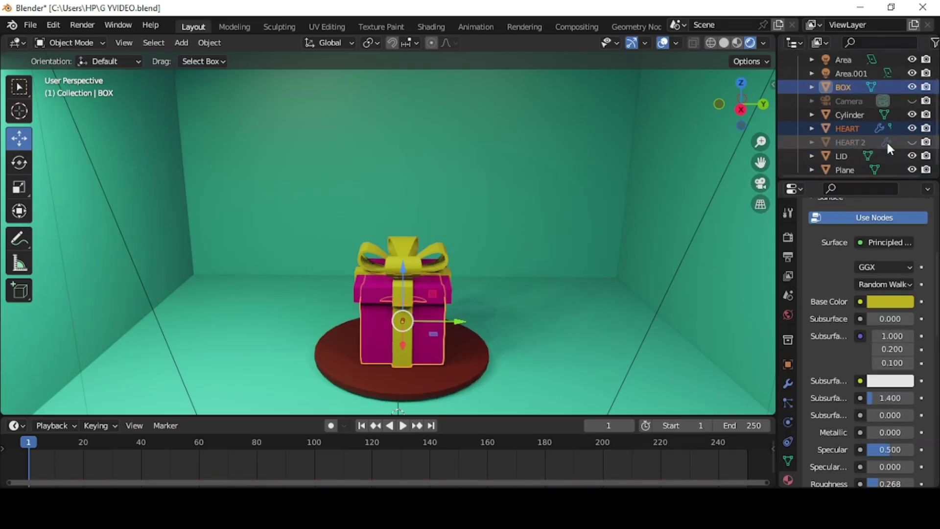
left_click(844, 155, "ctrl")
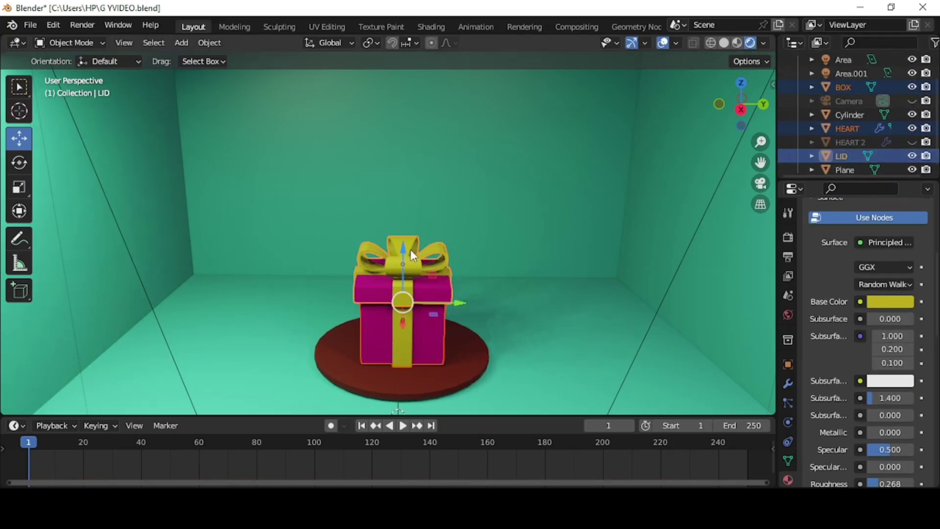
left_click_drag(410, 251, 416, 152)
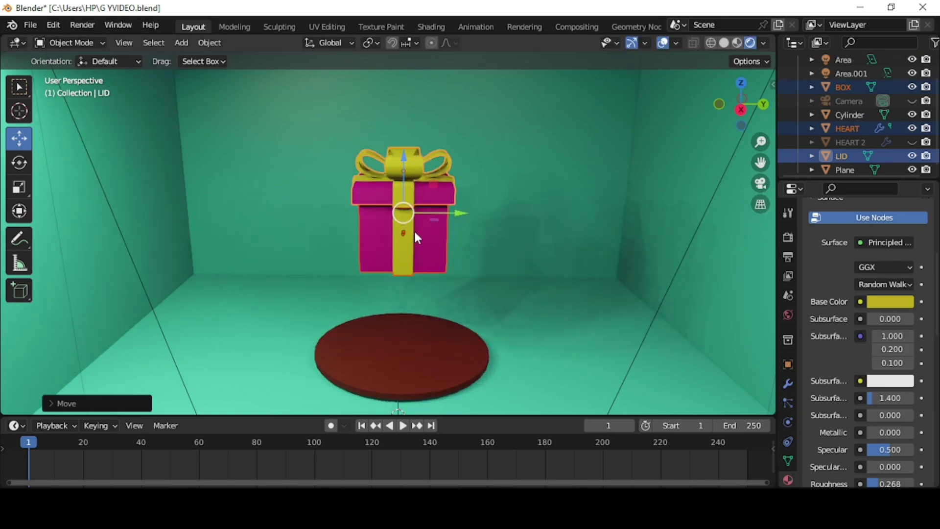
key("i")
left_click(380, 244)
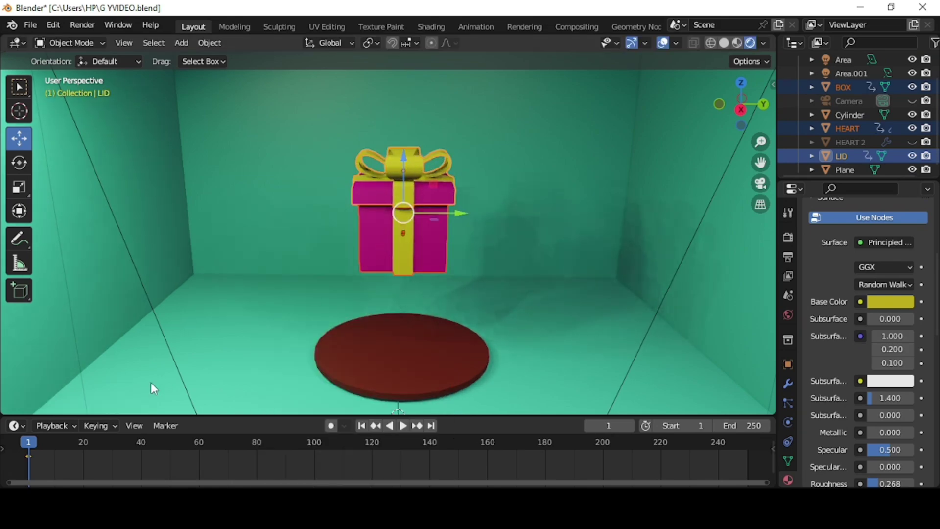
Step: Go to frame 20 and set the HEART particle system's emission start frame to 200
left_click(83, 440)
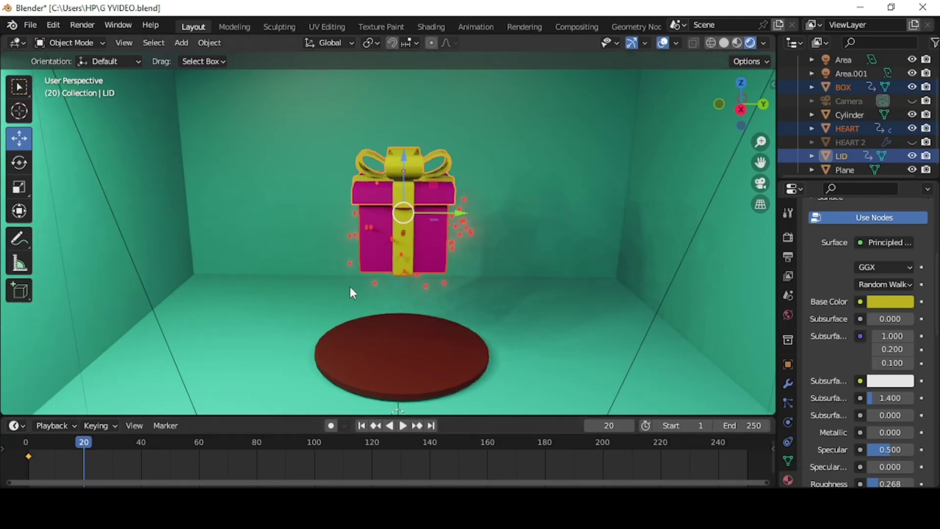
left_click(852, 127)
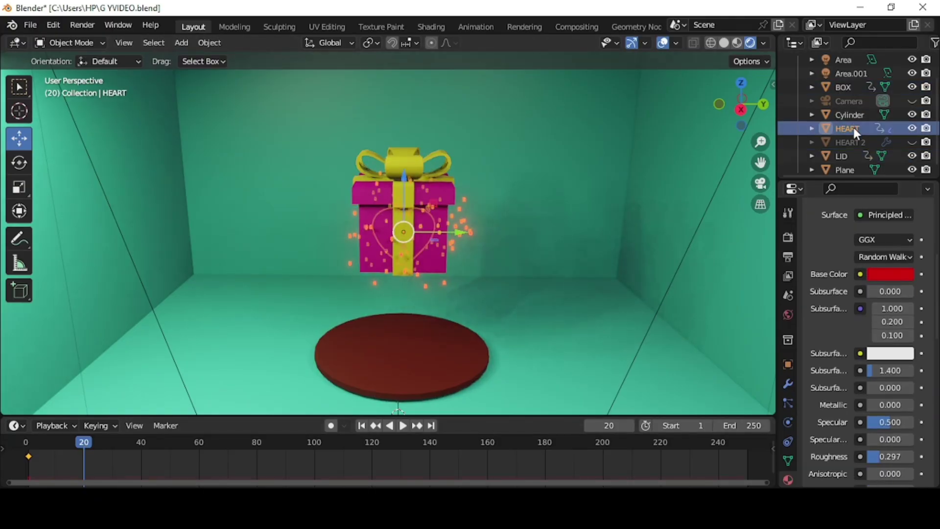
left_click(788, 403)
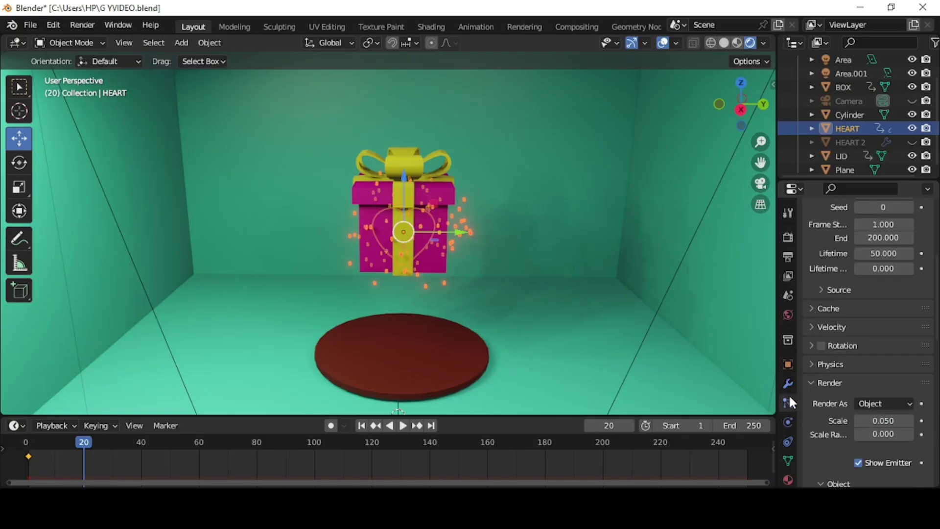
left_click(887, 225)
type("200")
key("Return")
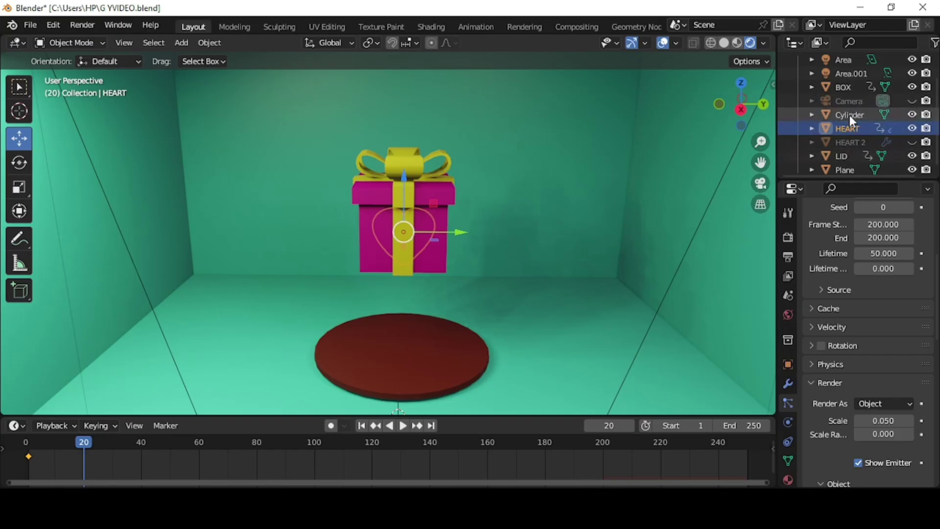
Step: Select LID, HEART and BOX together and insert a Rotation keyframe for them at frame 20
left_click(840, 155)
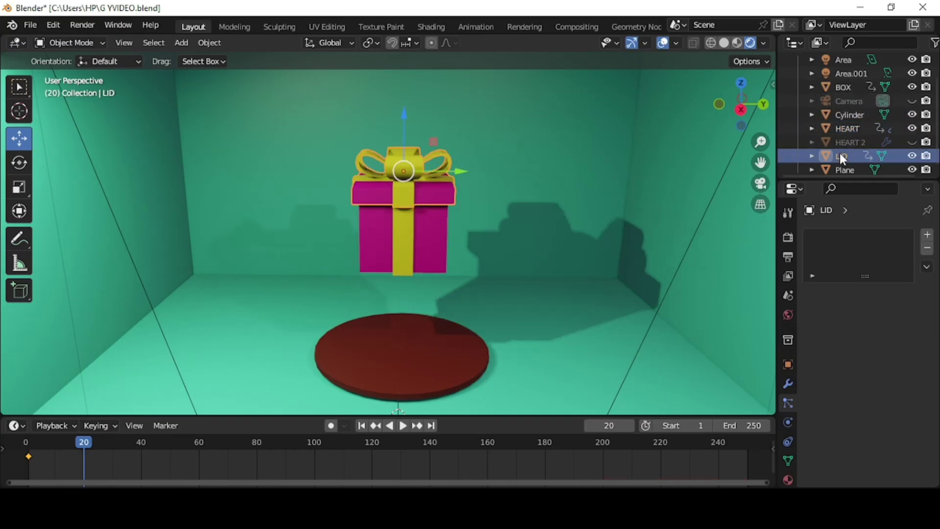
left_click(846, 131)
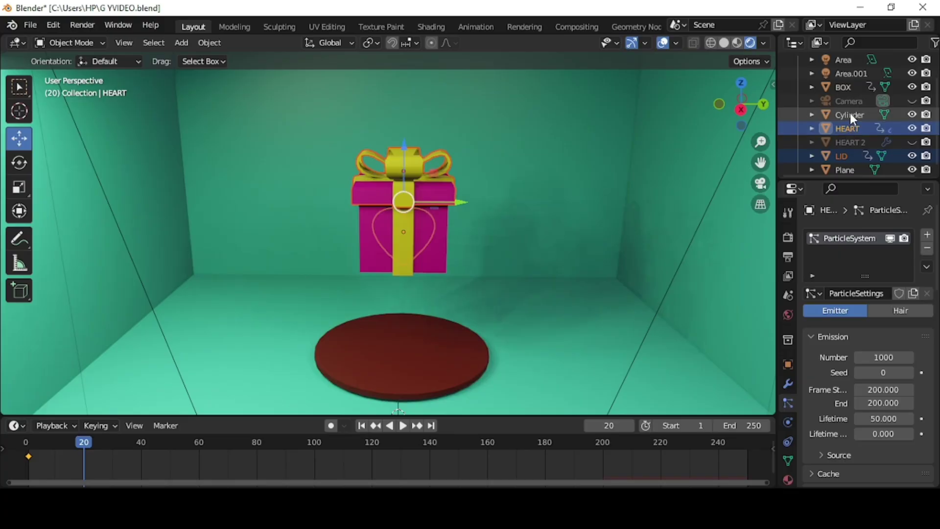
left_click(850, 90, "ctrl")
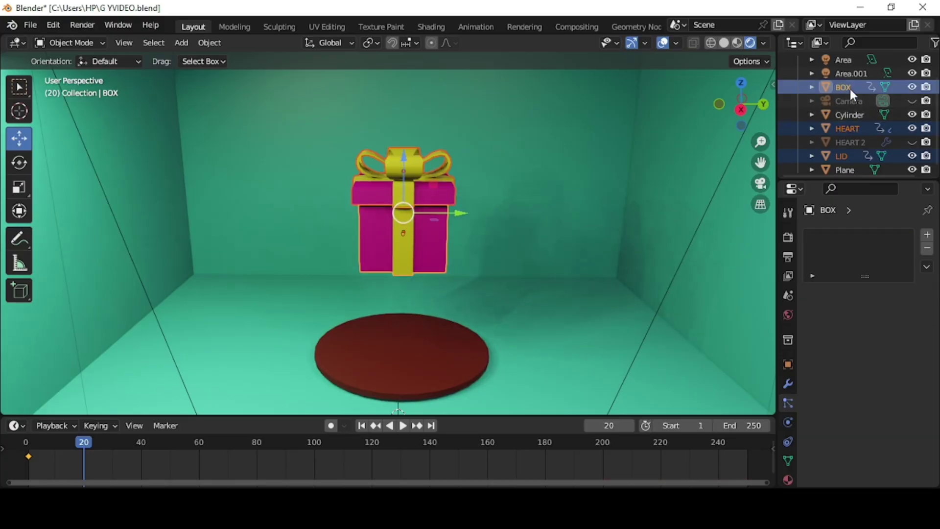
left_click(20, 164)
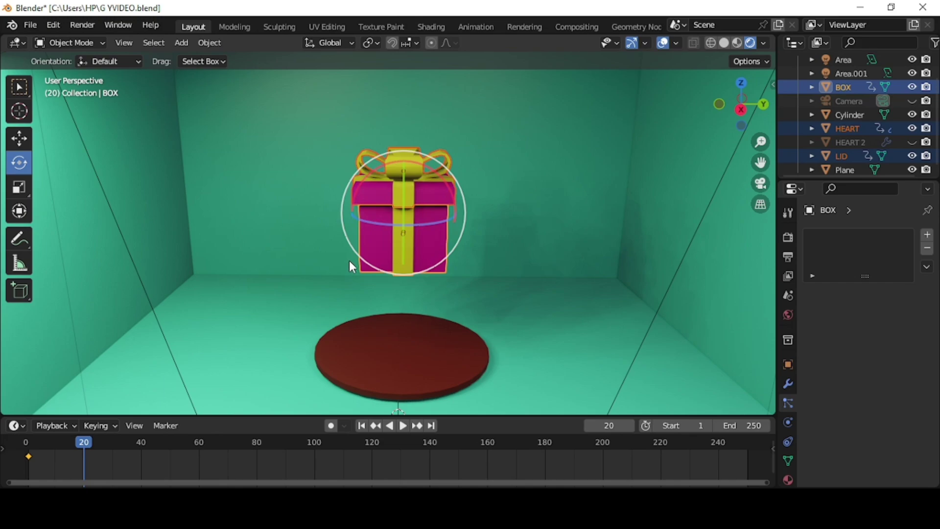
key("i")
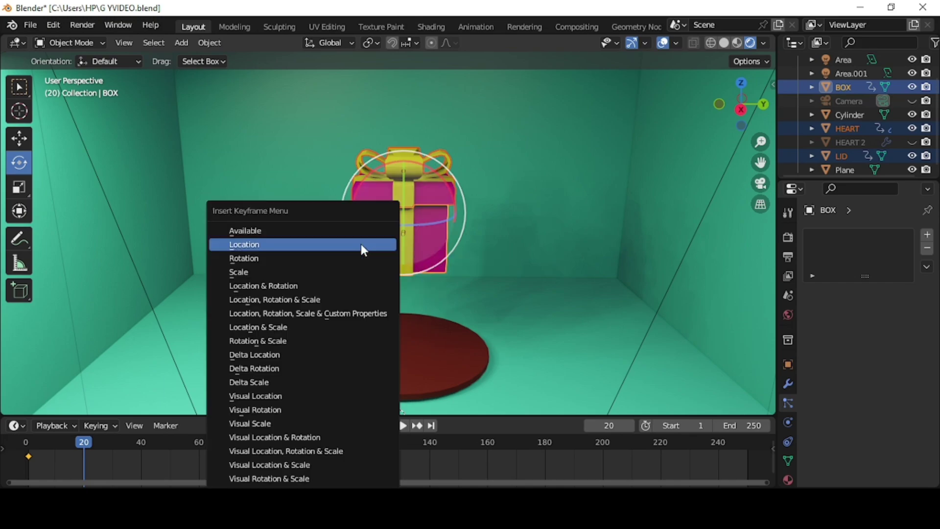
left_click(294, 260)
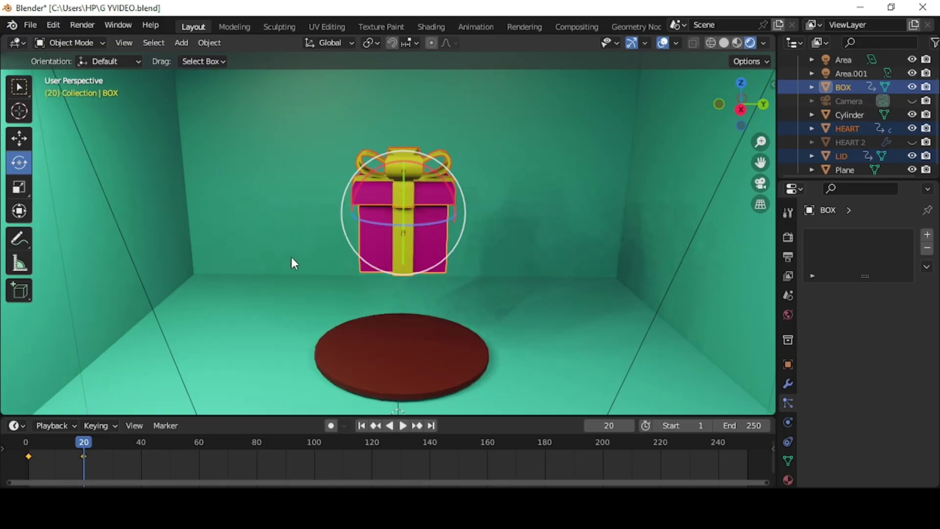
Step: At frame 40, rotate the gift box slightly about Z and insert a Location, Rotation & Scale keyframe with Ease In and Out easing
left_click(141, 442)
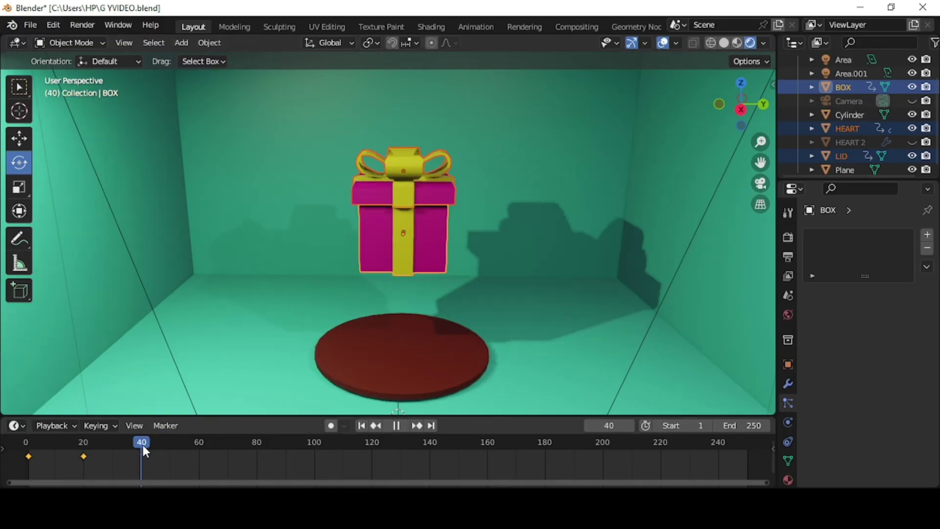
left_click_drag(459, 220, 409, 217)
key("i")
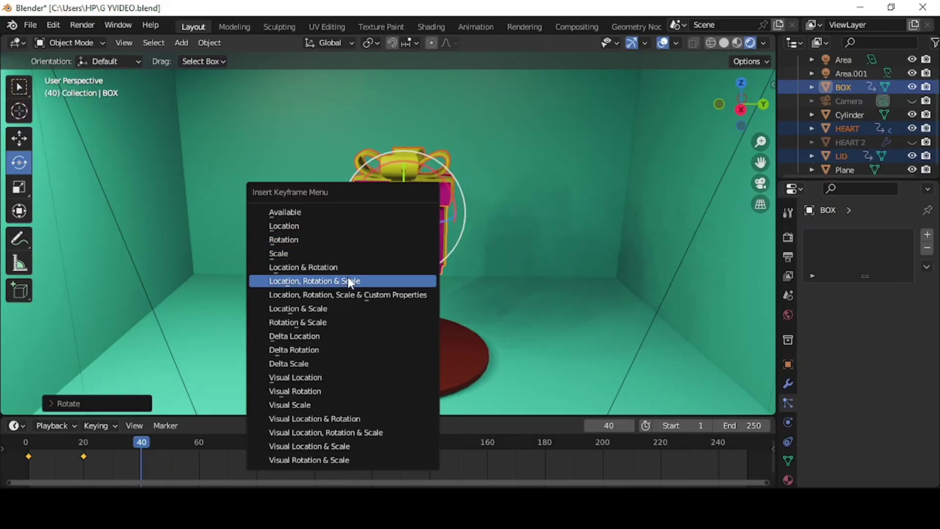
left_click(349, 278)
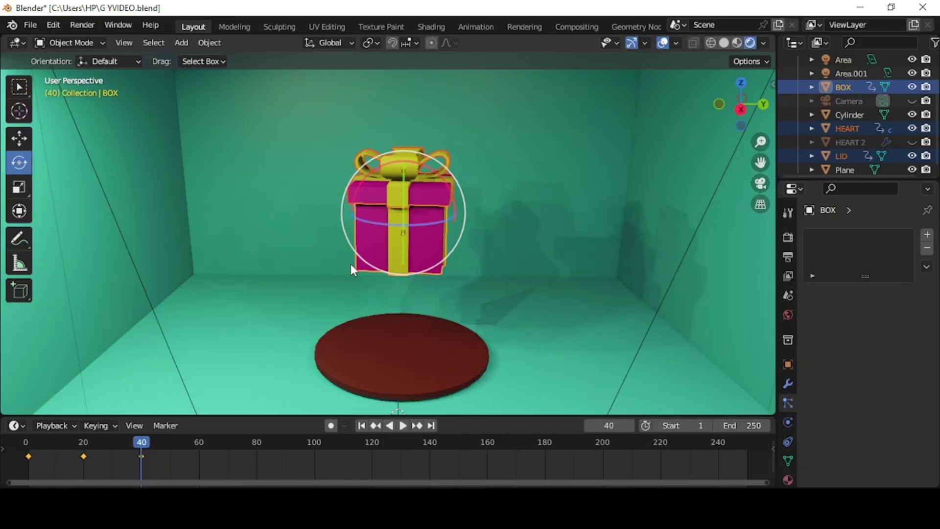
right_click(142, 456)
mouse_move(144, 402)
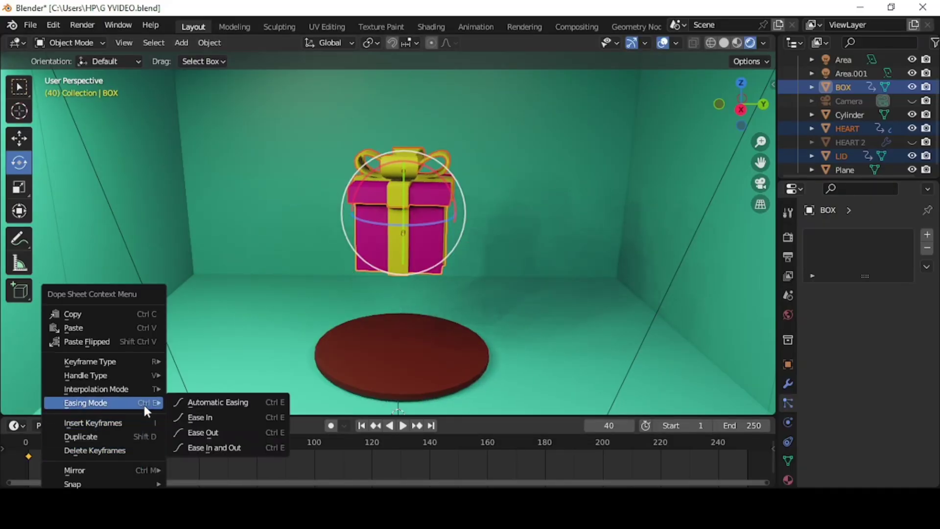
left_click(204, 446)
Step: At frame 60, lower BOX, HEART and LID along Z onto the round platform, insert a keyframe and set its easing mode
left_click(199, 446)
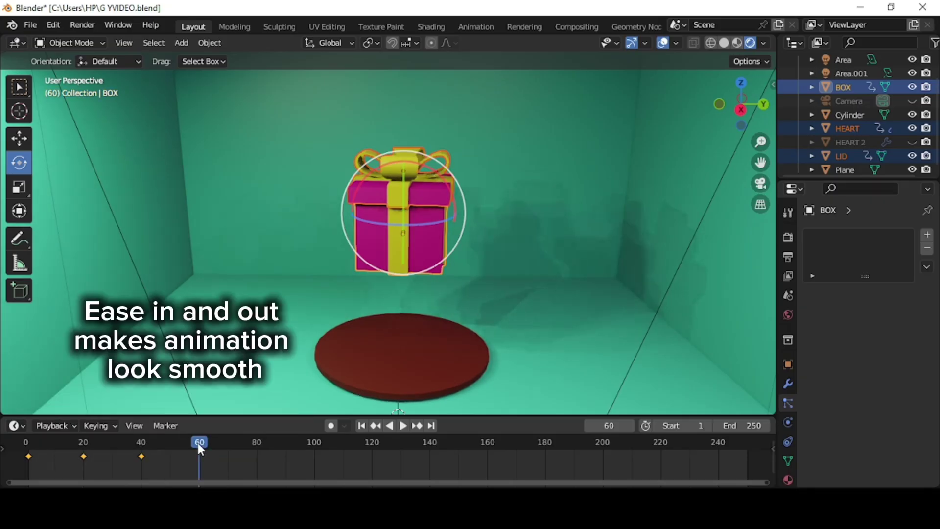
left_click(22, 141)
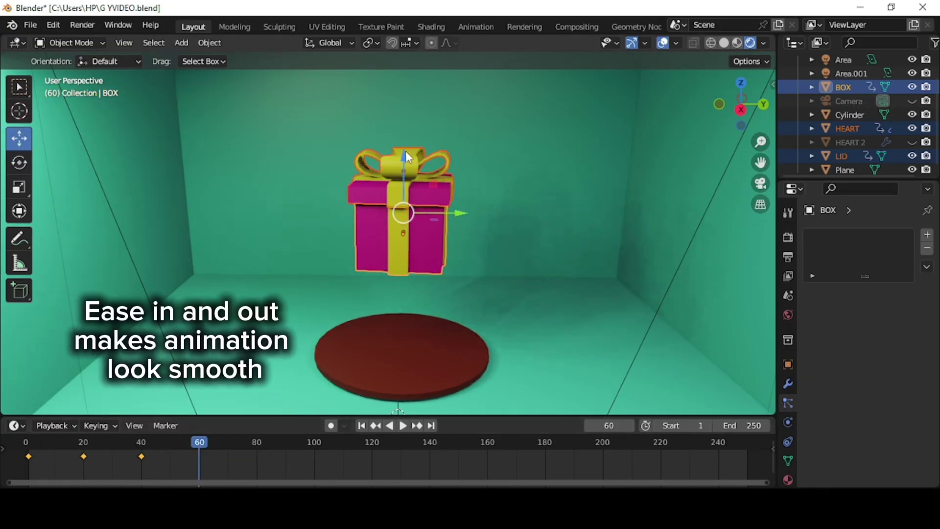
left_click_drag(406, 156, 407, 249)
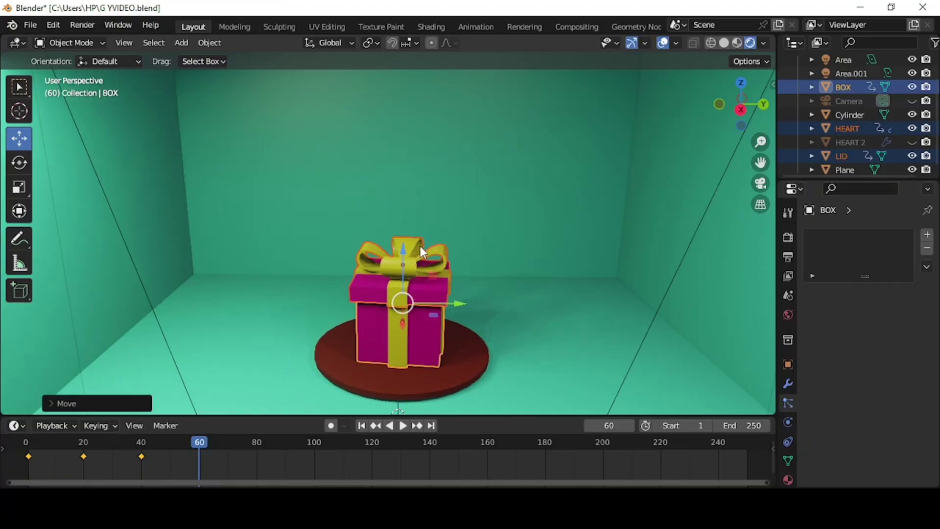
key("i")
left_click(365, 204)
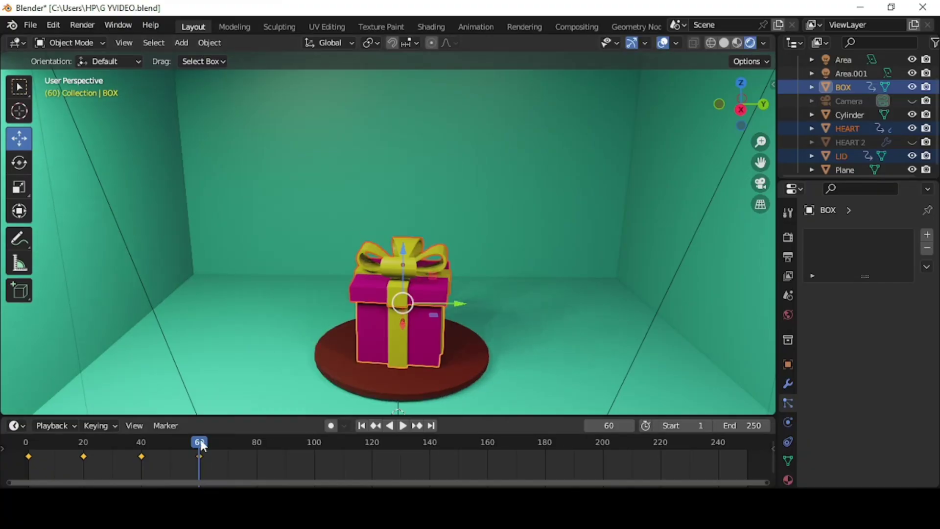
right_click(198, 454)
left_click(257, 431)
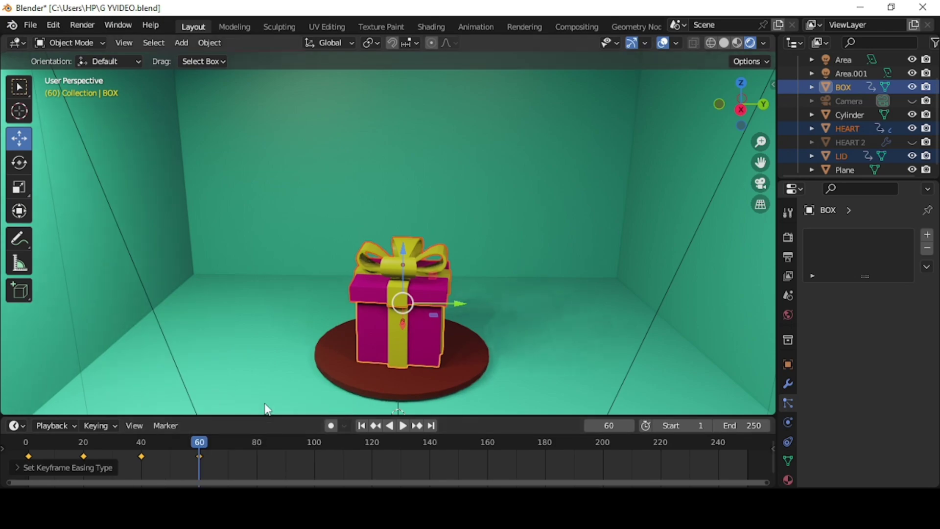
Step: Select only the LID and insert keyframes for it at frames 1 and 20
left_click(474, 248)
left_click(442, 259)
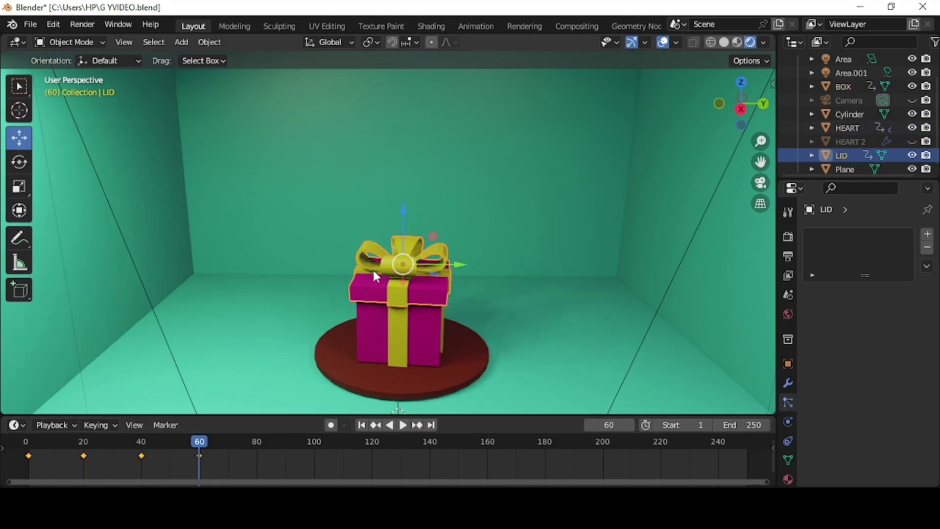
left_click(29, 452)
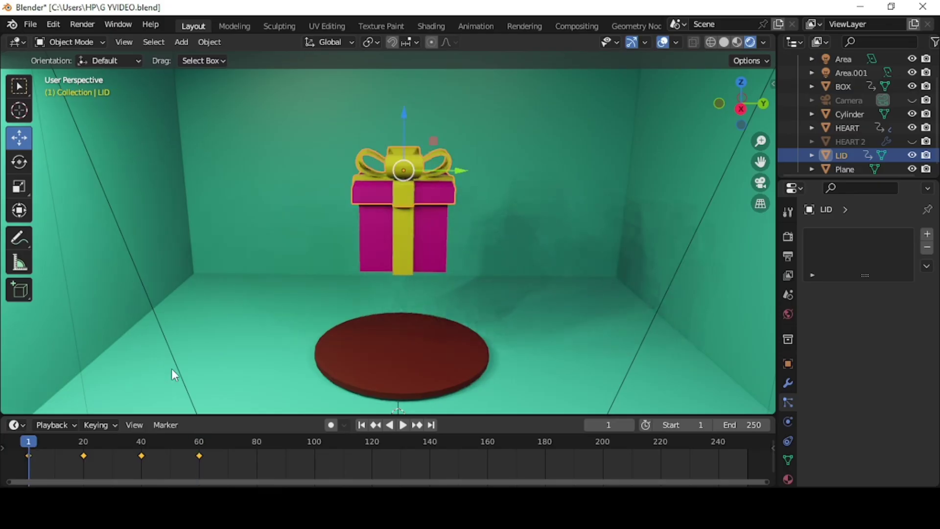
key("i")
left_click(479, 254)
left_click(84, 436)
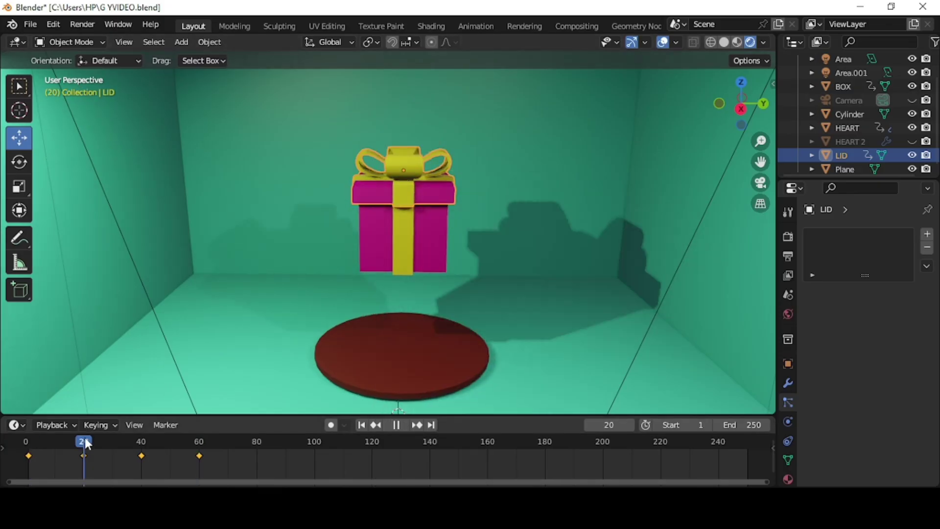
key("i")
left_click(439, 186)
Step: Insert a keyframe for the LID at frame 40 and a Location keyframe at frame 60
left_click(141, 439)
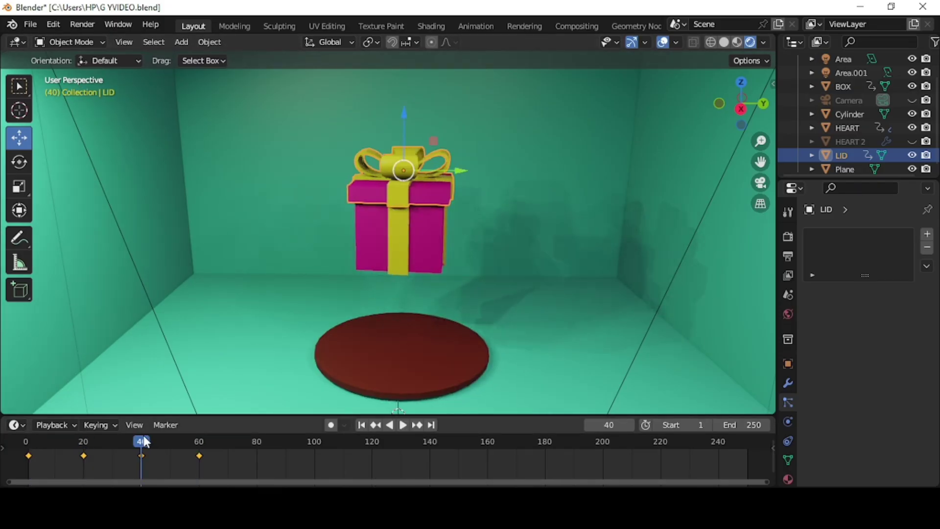
key("i")
left_click(443, 195)
left_click(200, 443)
key("i")
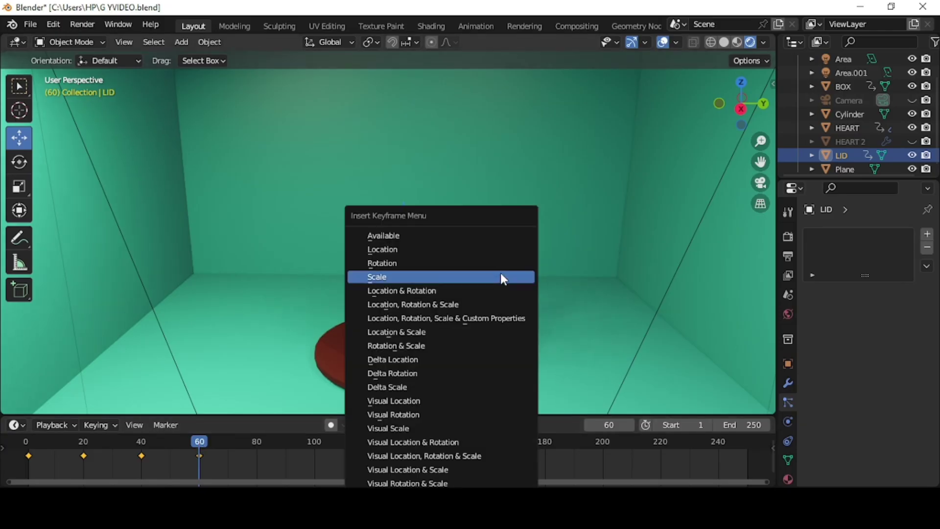
left_click(468, 249)
Step: At frame 80, slide the LID along Y off the box, insert a keyframe and set its easing to Ease In
left_click(259, 442)
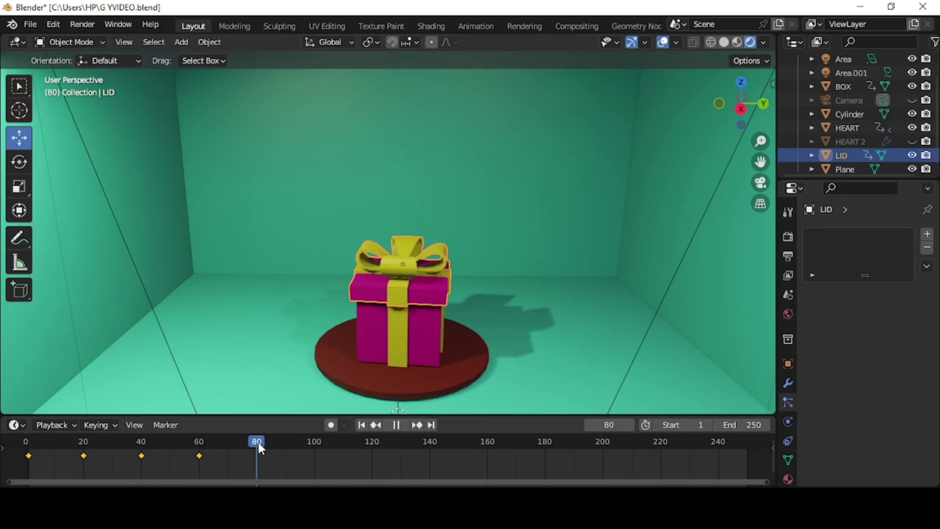
left_click_drag(452, 264, 351, 266)
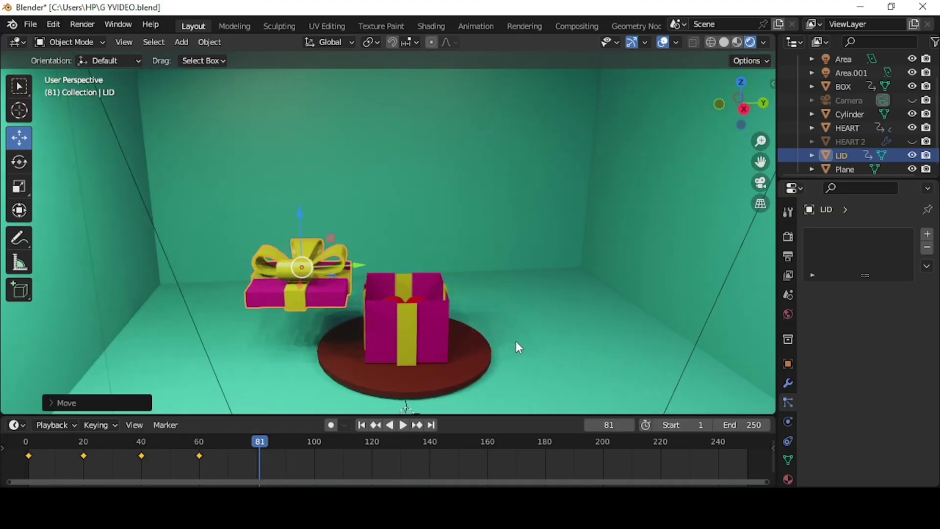
left_click_drag(263, 442, 256, 444)
left_click_drag(450, 259, 339, 274)
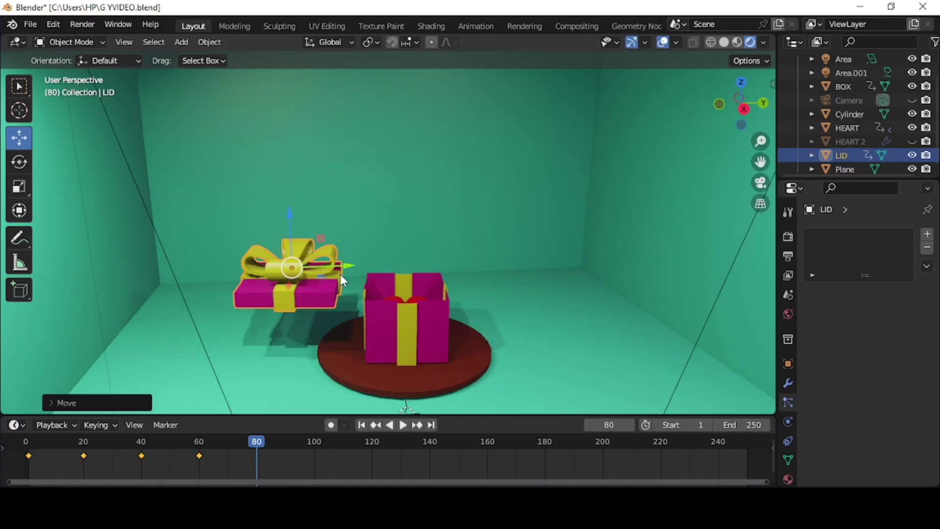
key("i")
left_click(302, 249)
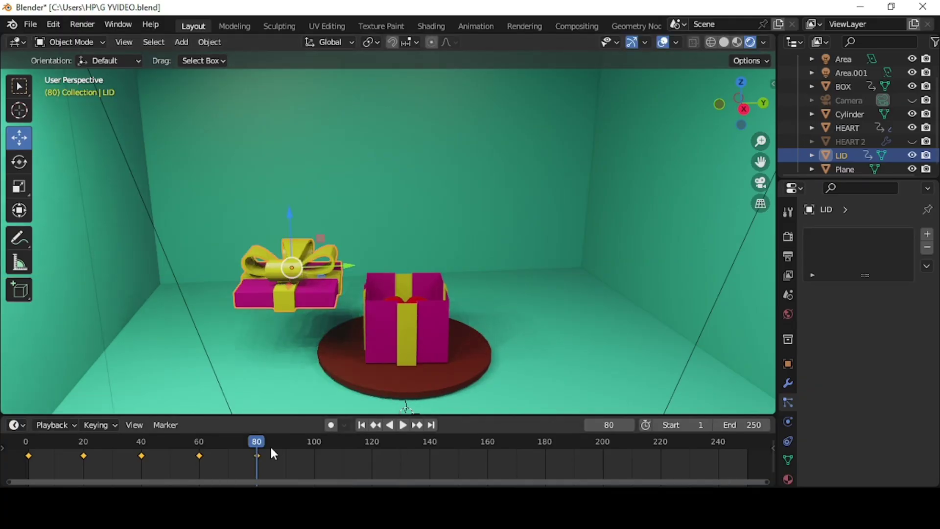
right_click(257, 456)
mouse_move(240, 405)
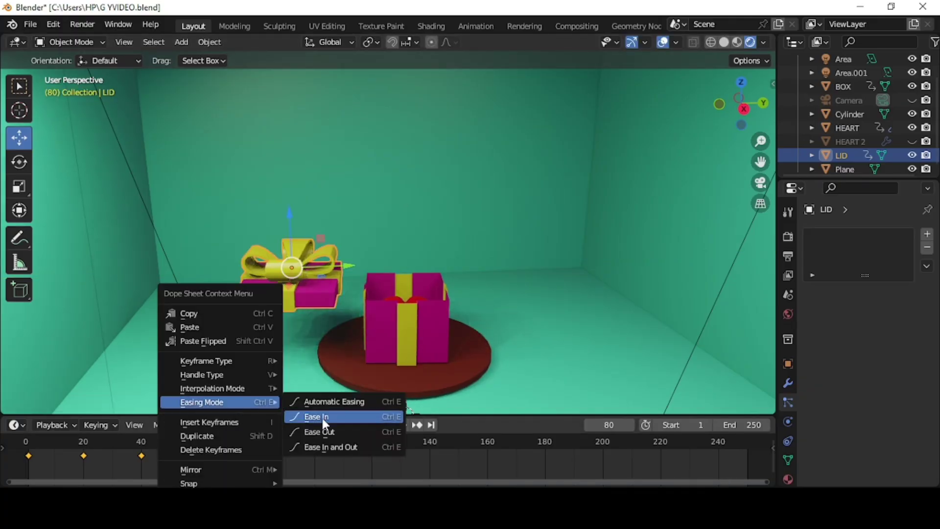
left_click(321, 415)
Step: At frame 100, lower and tilt the LID beside the platform, then insert a keyframe with Ease In and Out easing
left_click(314, 442)
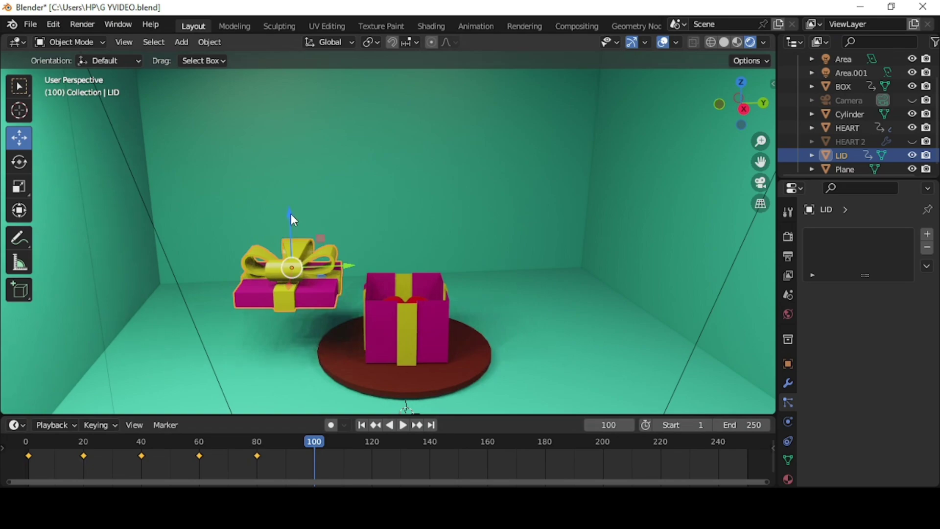
left_click_drag(289, 213, 267, 282)
left_click(19, 162)
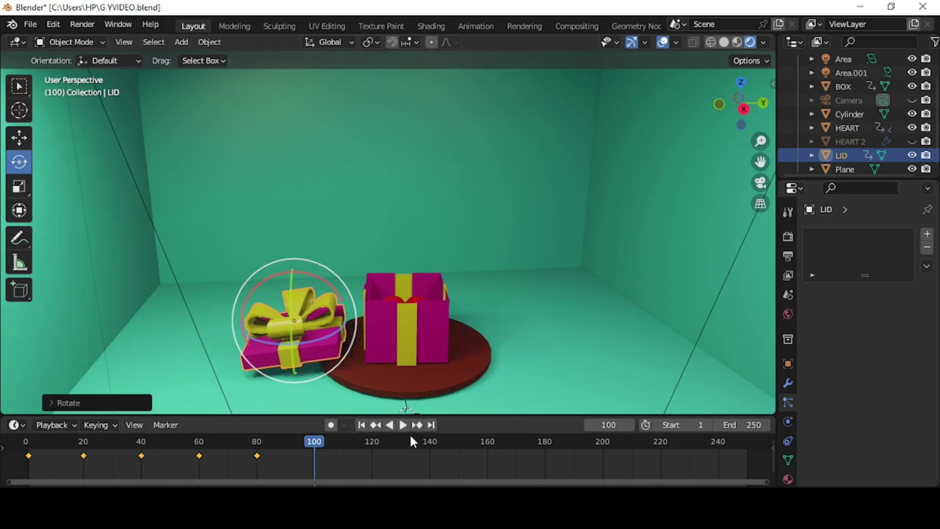
key("i")
left_click(356, 266)
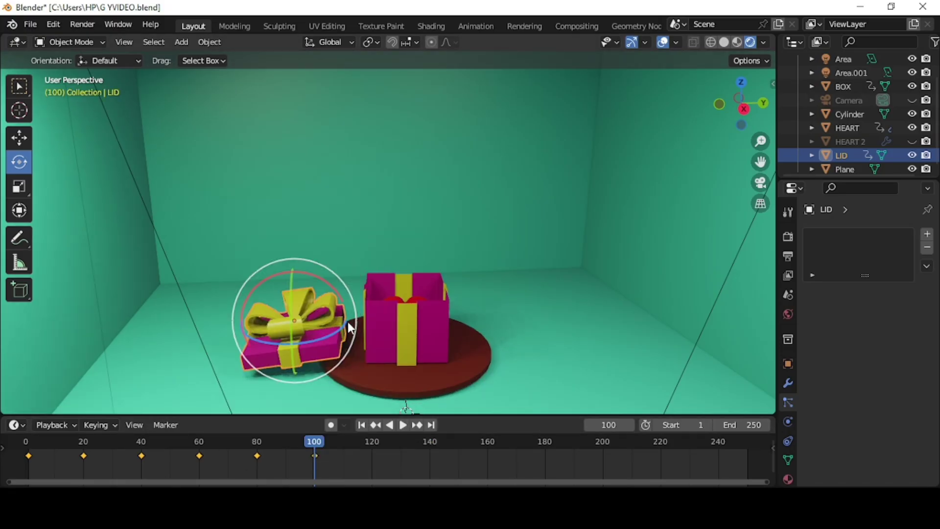
right_click(316, 452)
mouse_move(320, 399)
left_click(389, 445)
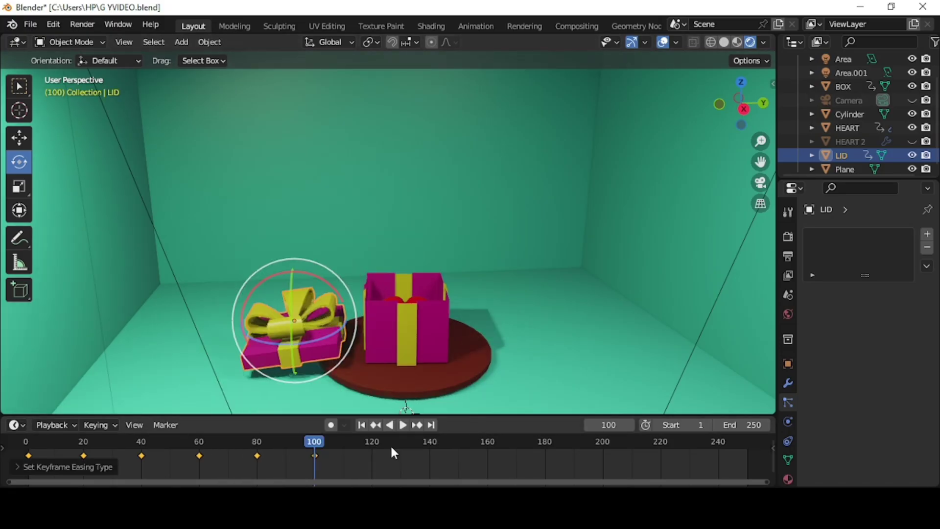
Step: Select the HEART with the Move tool active and insert keyframes for it at frames 1 and 20
left_click(373, 442)
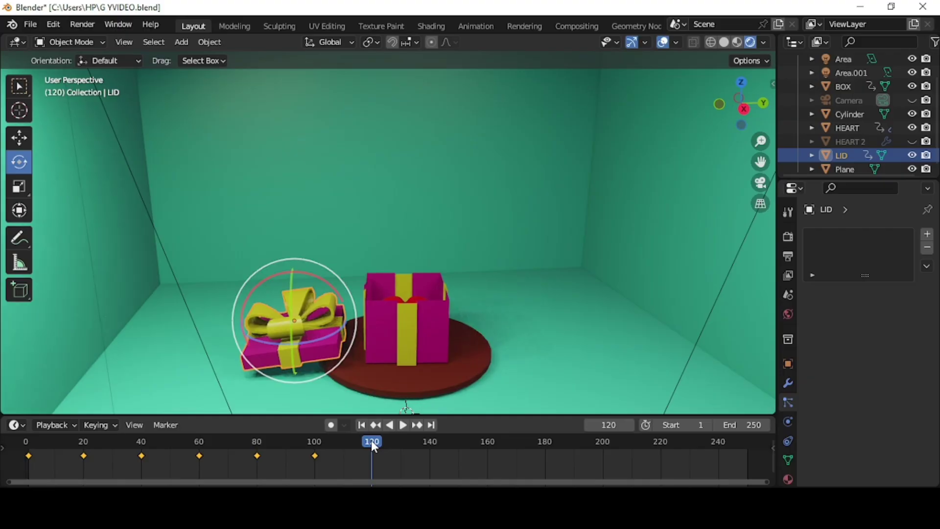
left_click(850, 127)
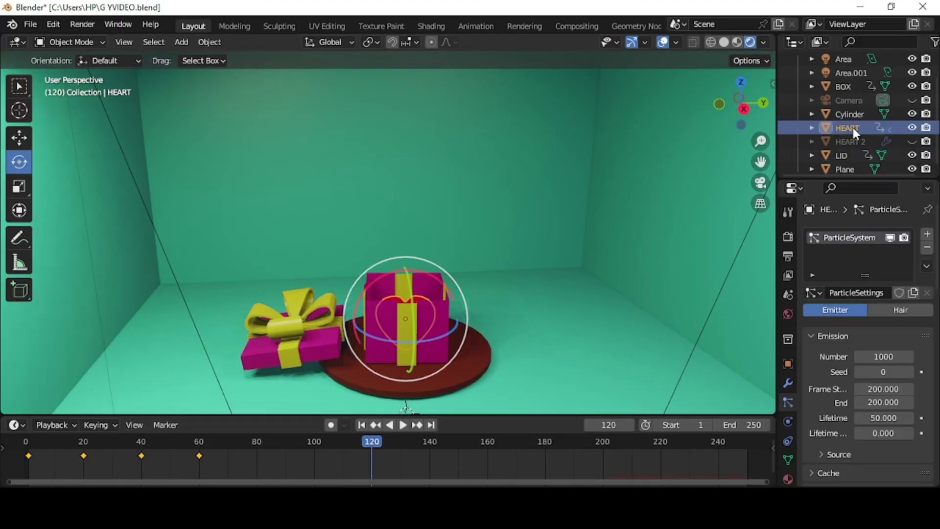
left_click(19, 139)
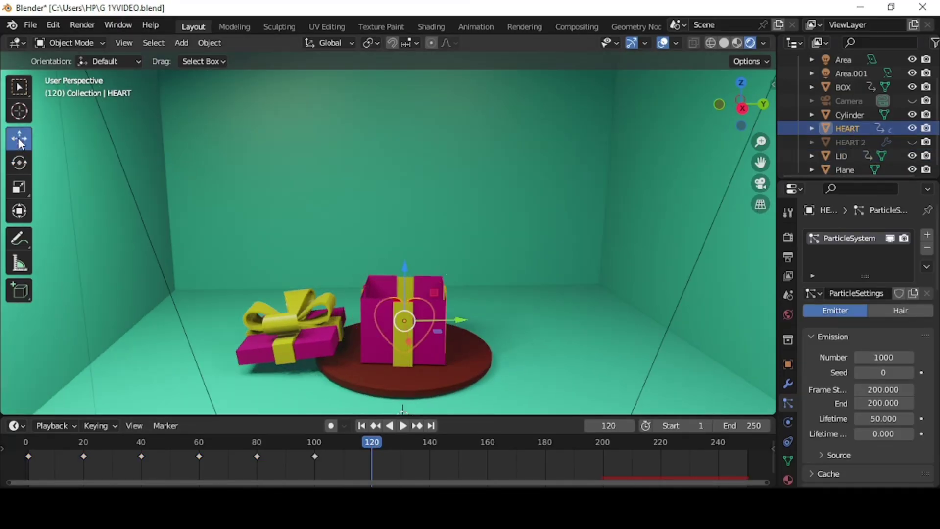
left_click(28, 443)
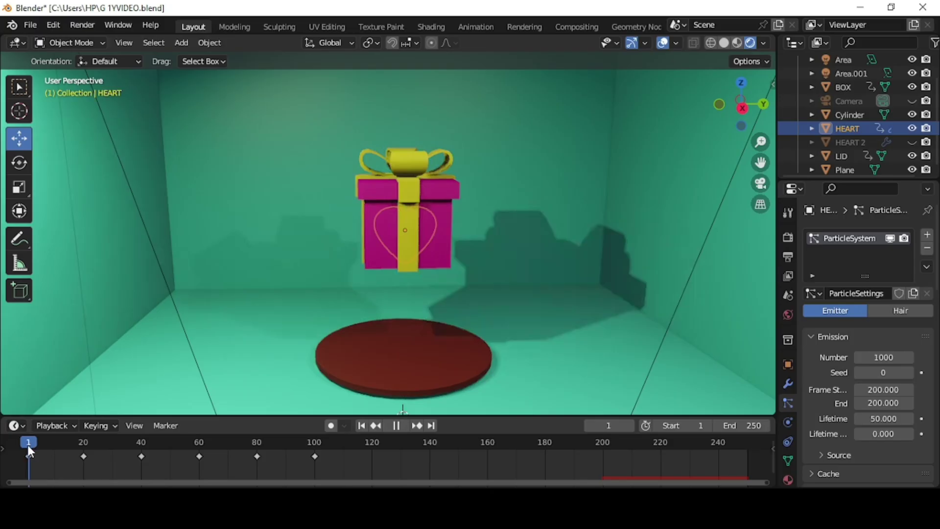
key("i")
left_click(386, 251)
left_click(82, 436)
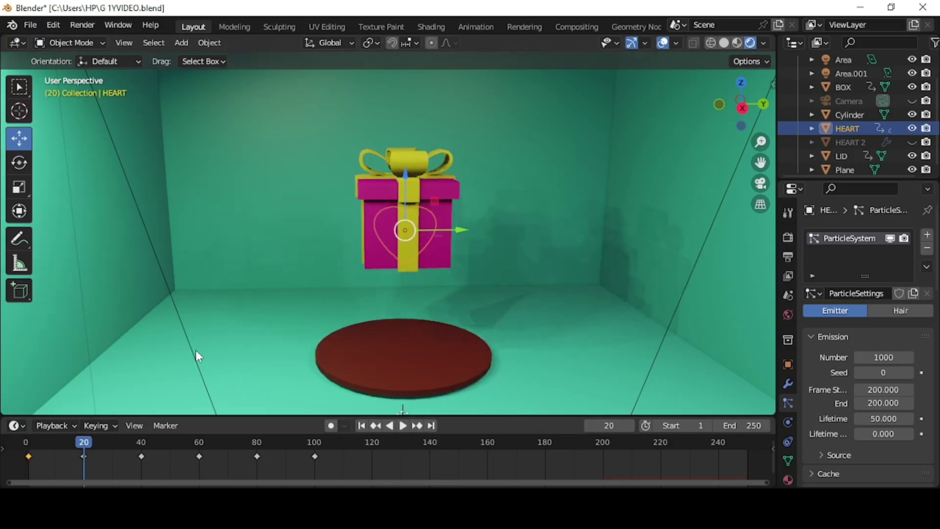
key("i")
left_click(484, 188)
Step: Insert a keyframe for the HEART at frame 40 and a Location keyframe at frame 60
left_click(141, 442)
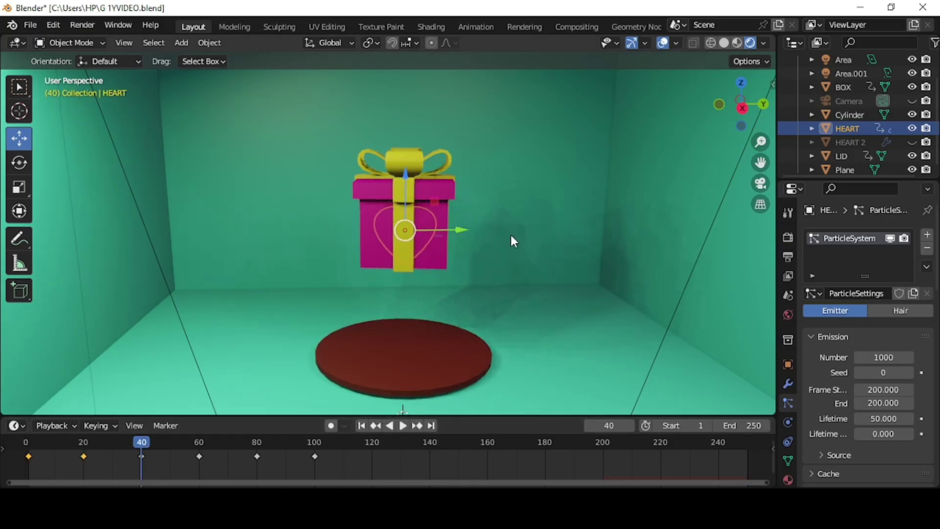
key("i")
left_click(474, 237)
left_click(199, 442)
key("i")
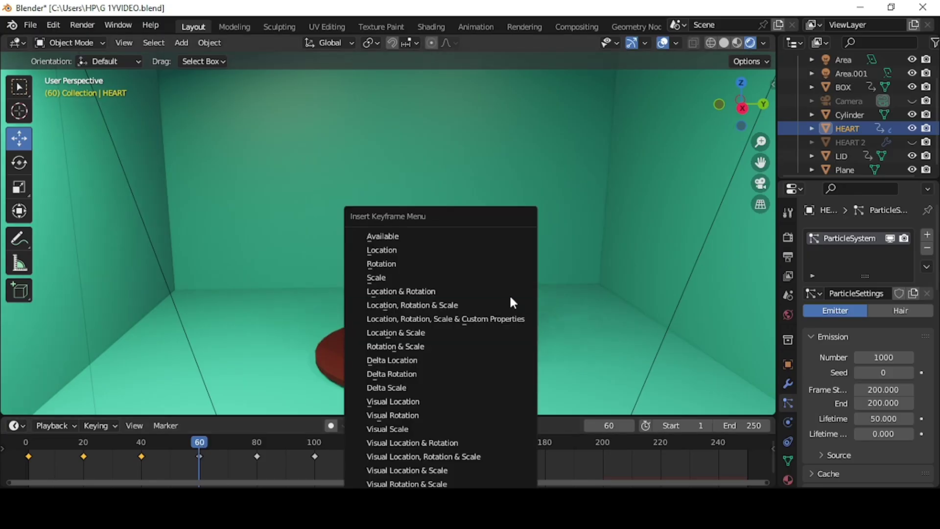
left_click(443, 250)
Step: Insert keyframes for the HEART, still inside the box, at frames 80 and 100
left_click(259, 443)
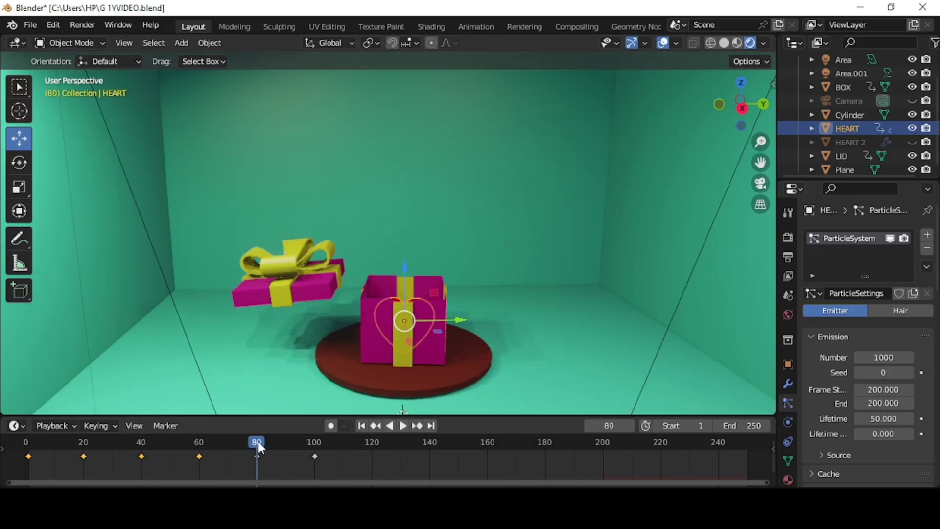
key("i")
left_click(424, 250)
left_click(313, 443)
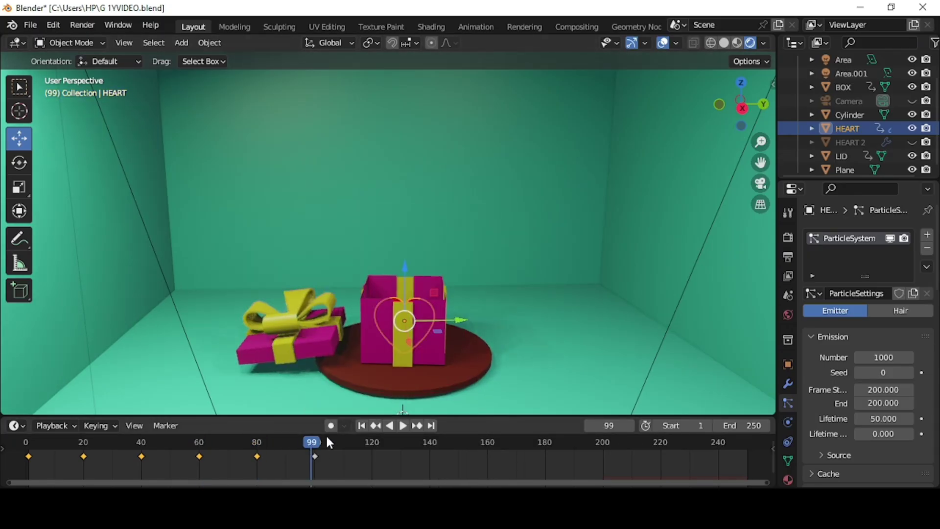
left_click_drag(313, 443, 319, 451)
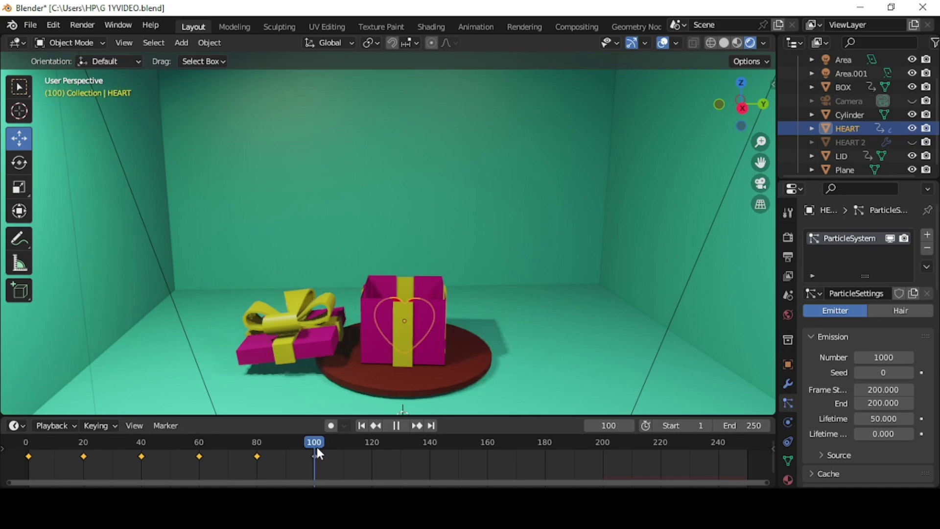
key("Escape")
key("i")
left_click(388, 249)
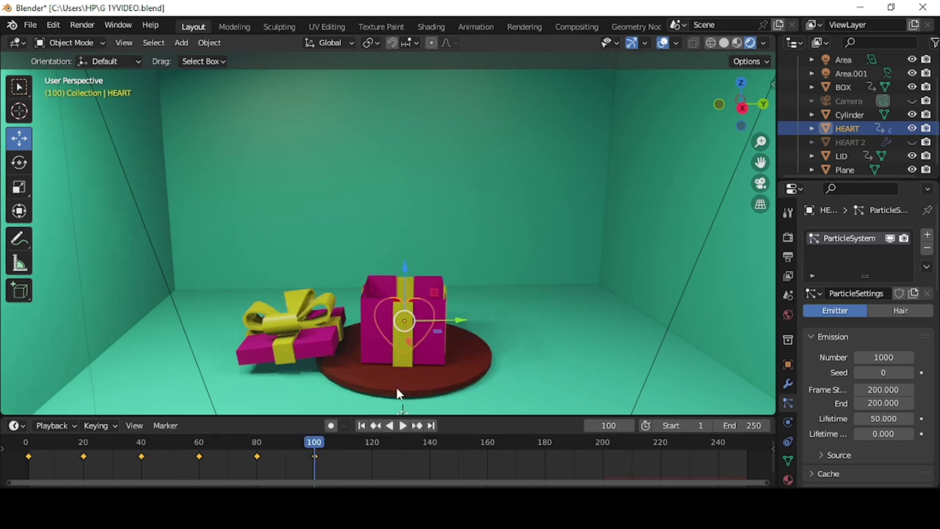
Step: Go to frame 120 and apply the HEART's object transform
left_click(373, 443)
scroll(451, 308, "up", 1)
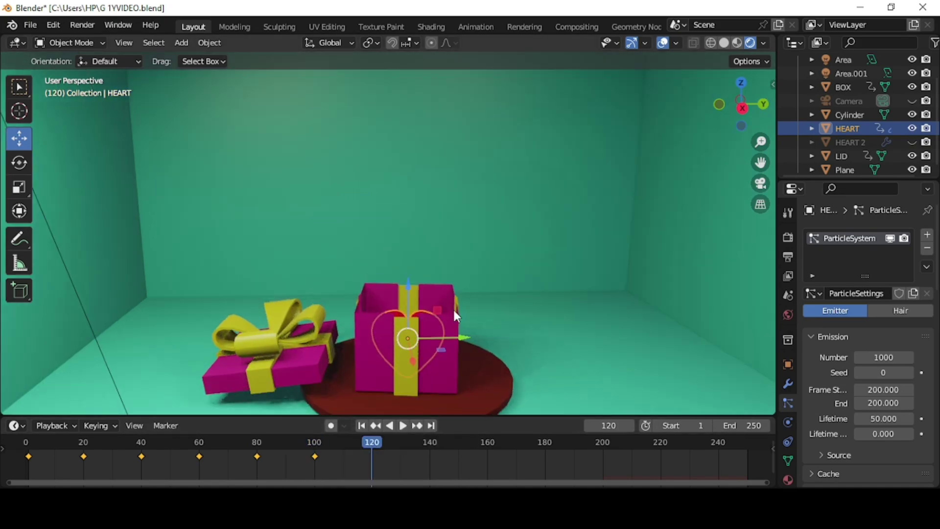
key("ctrl+a")
left_click(448, 319)
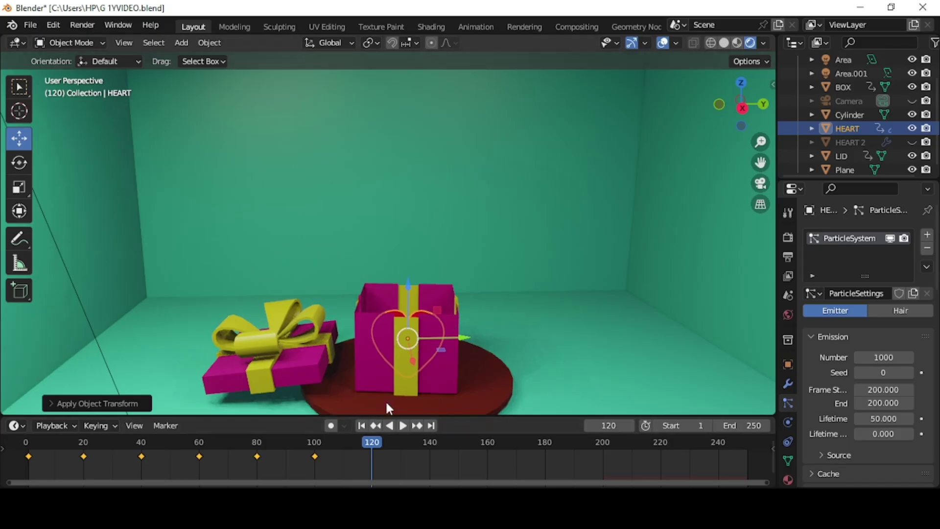
Step: Raise the HEART along Z well above the open box and insert a Location & Scale keyframe at frame 120
left_click_drag(410, 284, 416, 121)
key("i")
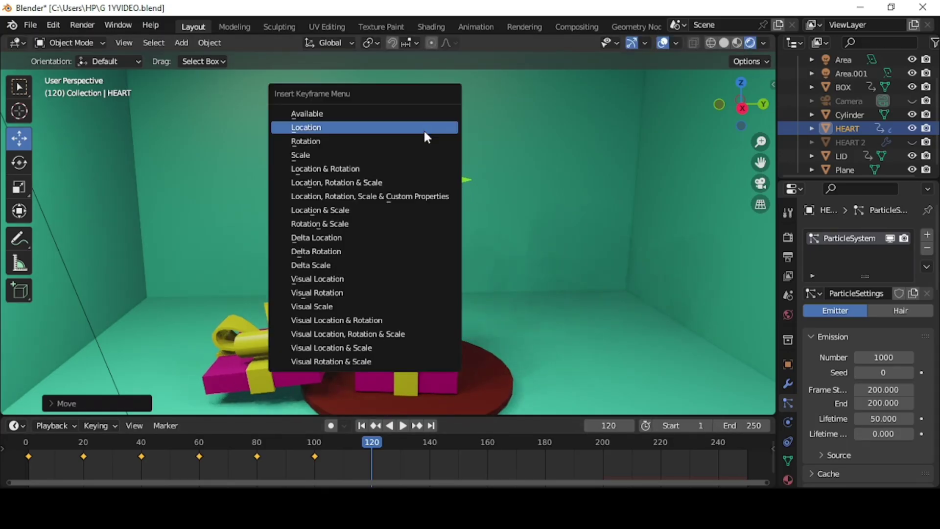
left_click(364, 210)
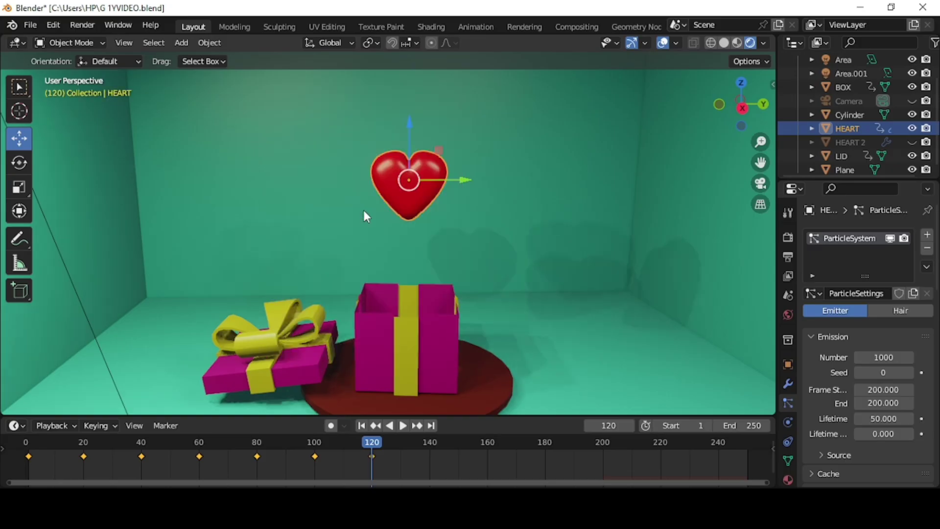
Step: At frame 140, scale the HEART up uniformly and insert a Location & Scale keyframe
left_click(429, 440)
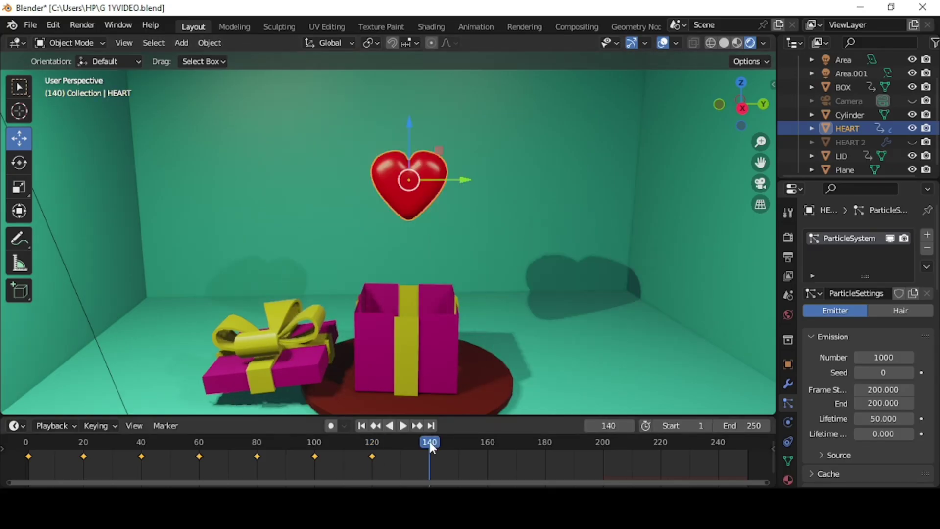
key("s")
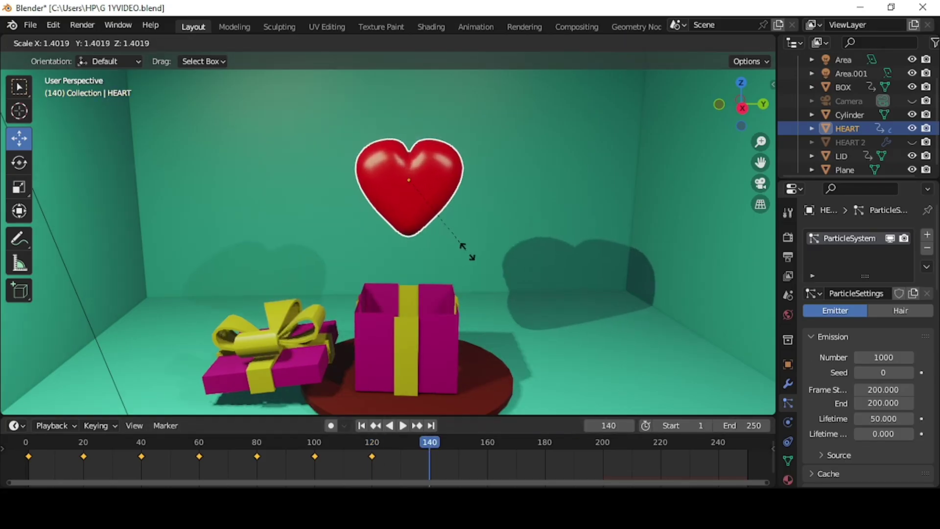
left_click(477, 260)
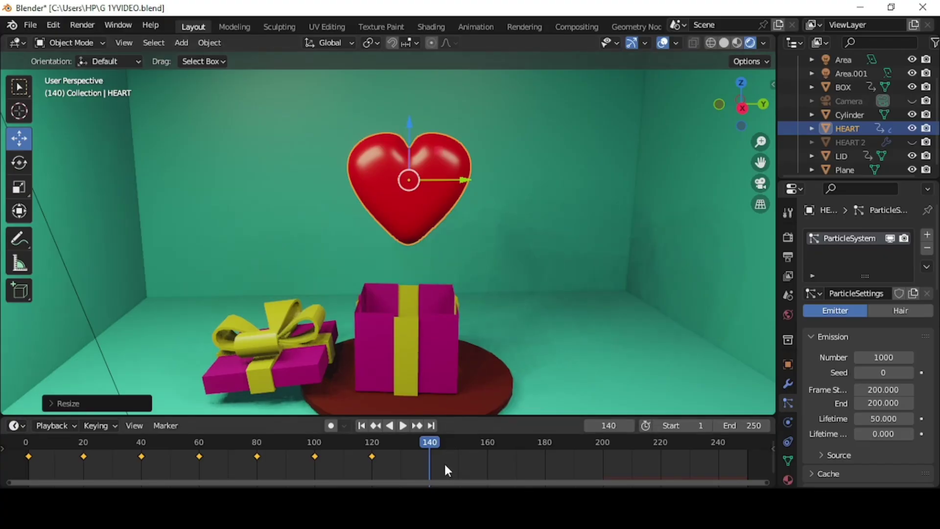
key("i")
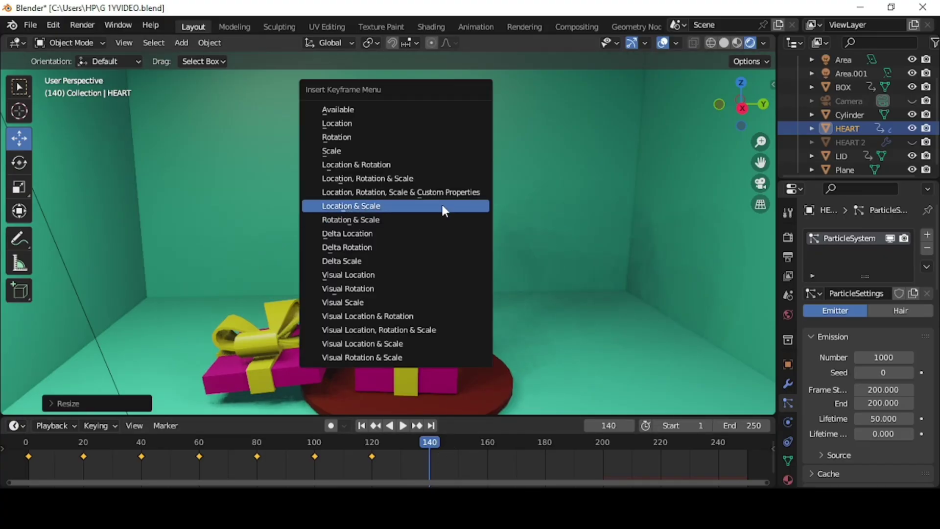
left_click(442, 206)
Step: Set the easing mode of the HEART's frame 140 keyframe to Ease In and Out
right_click(427, 457)
mouse_move(424, 402)
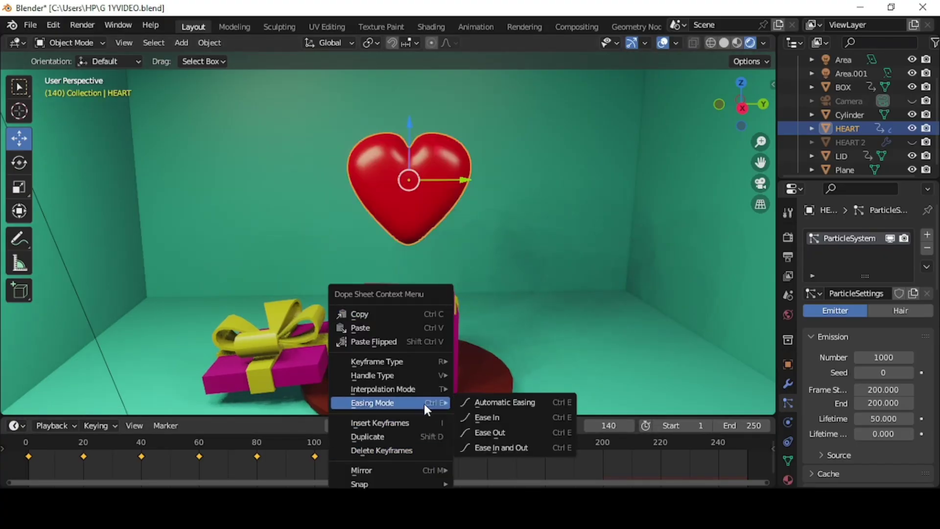
left_click(495, 446)
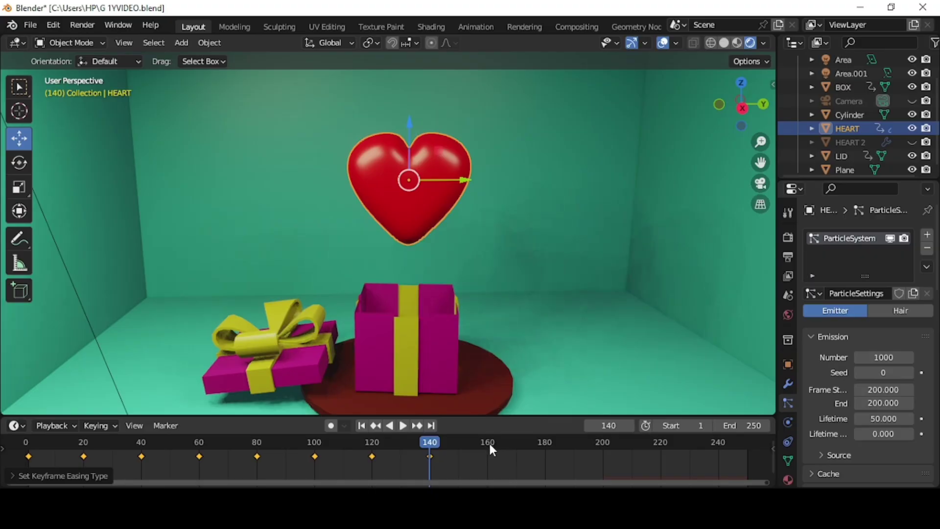
Step: Go to frame 160 and set the HEART's particle emission Frame Start to 160
left_click(489, 441)
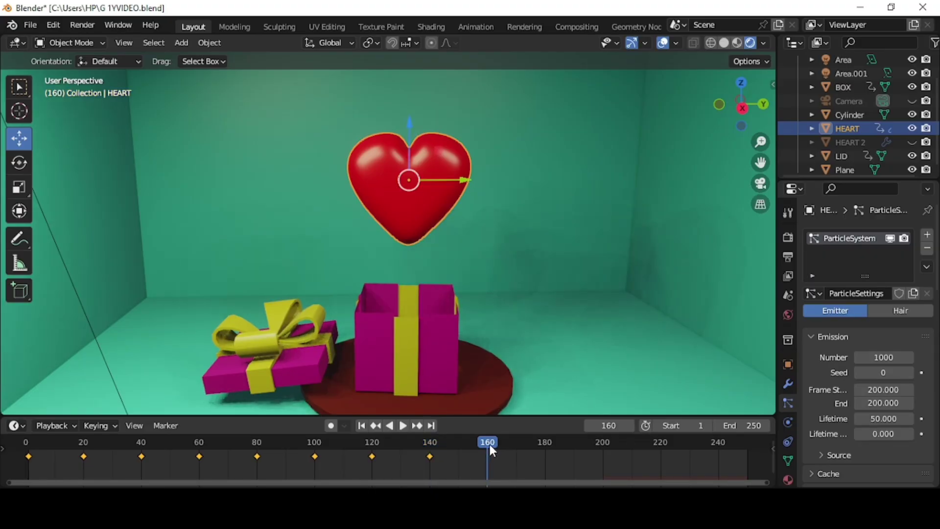
left_click(889, 389)
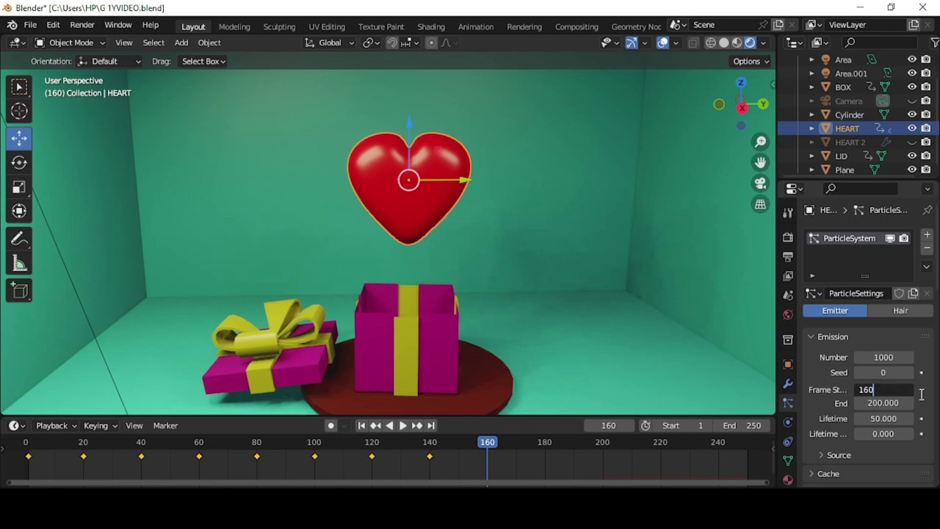
key("Return")
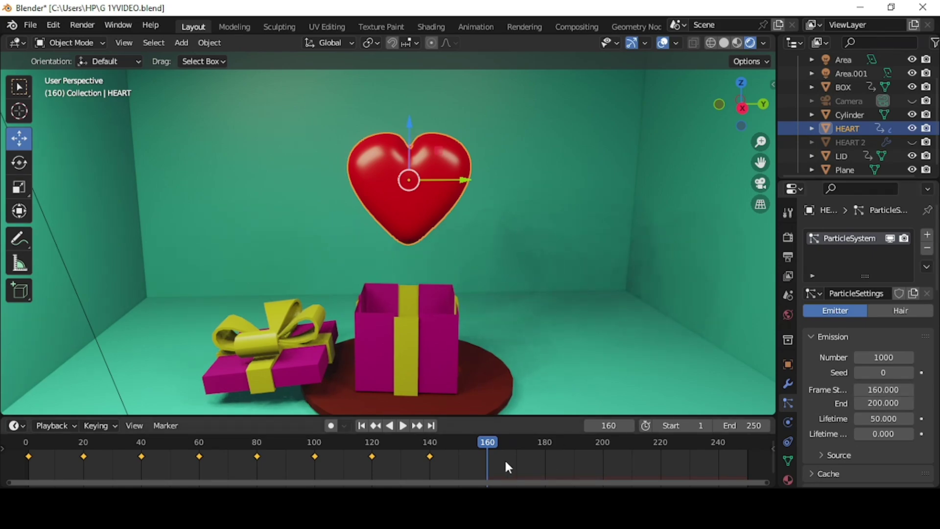
Step: Insert keyframes for the HEART at frames 160, 180 and 200, using Location at frame 200
key("i")
left_click(408, 259)
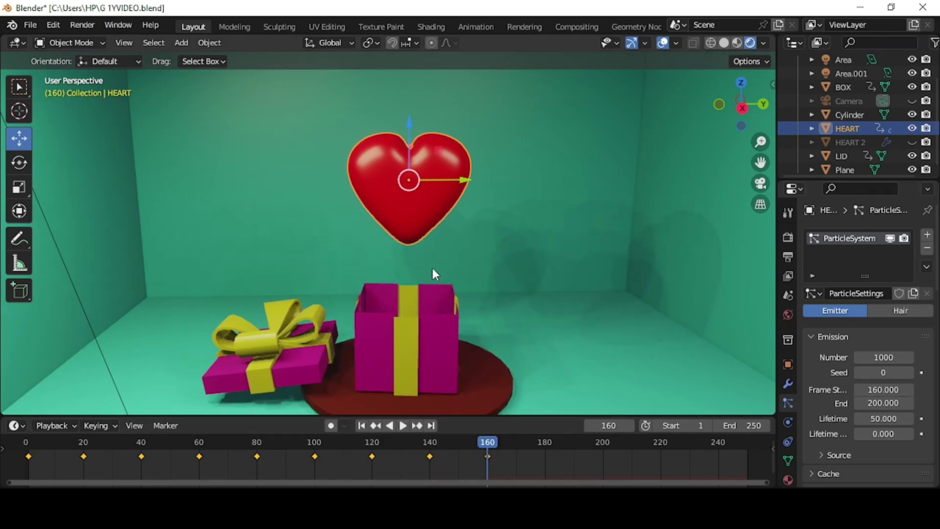
left_click(546, 442)
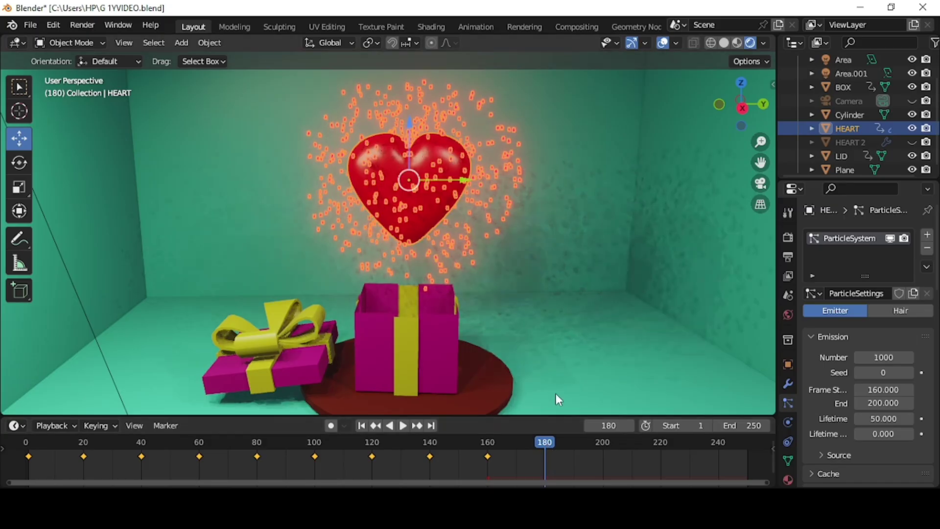
key("i")
left_click(477, 249)
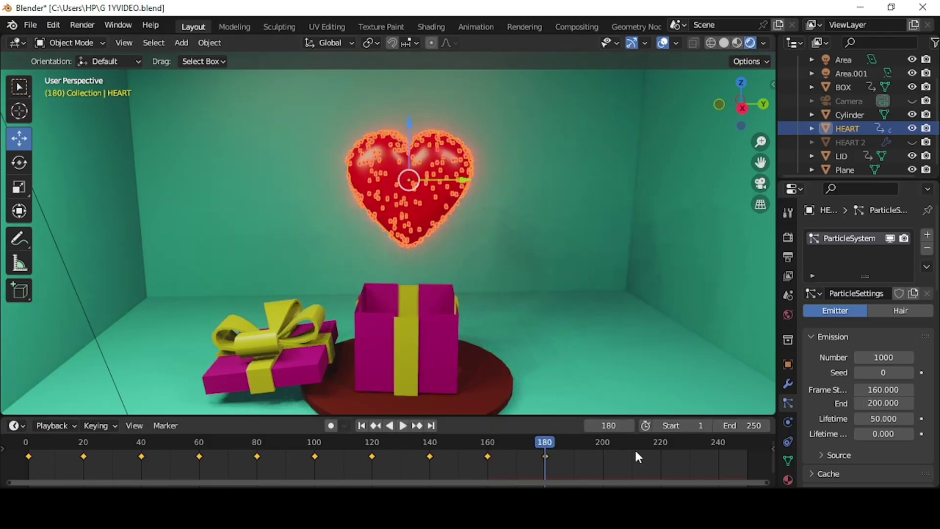
left_click_drag(604, 441, 603, 444)
key("i")
key("i")
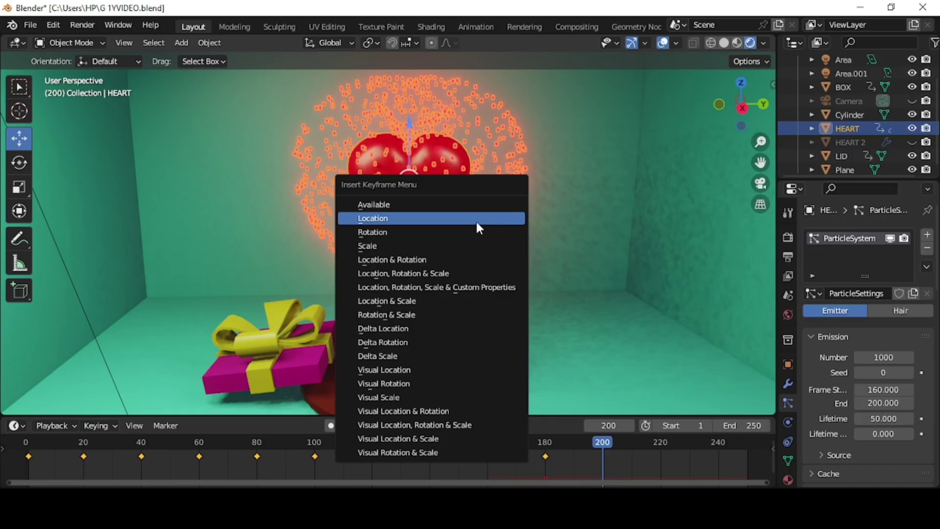
left_click(476, 223)
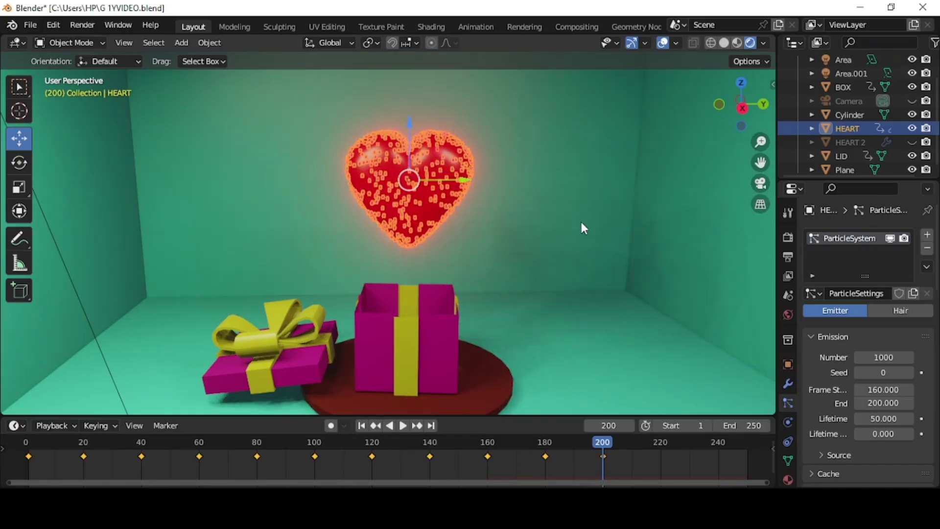
Step: Play the animation from frame 1 and scrub through to about frame 181 to check the box opening, rising heart and particle burst
left_click(360, 426)
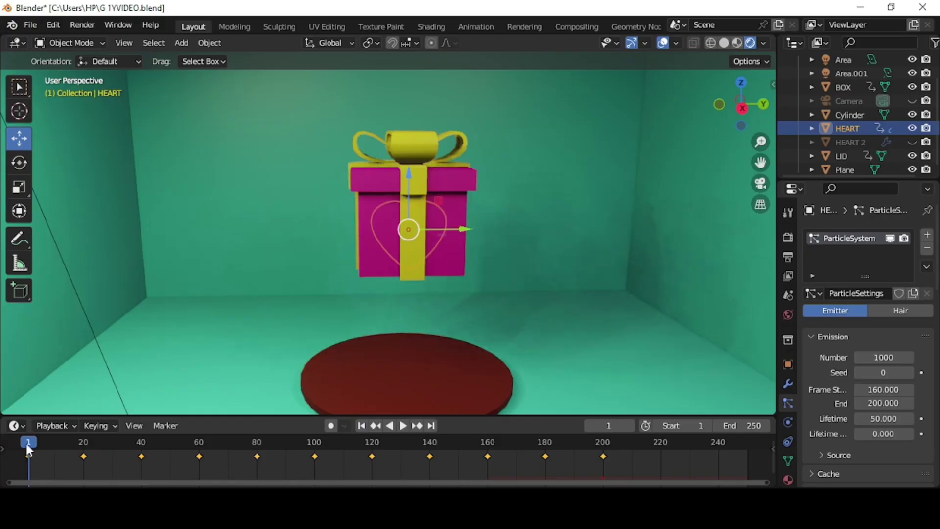
key("space")
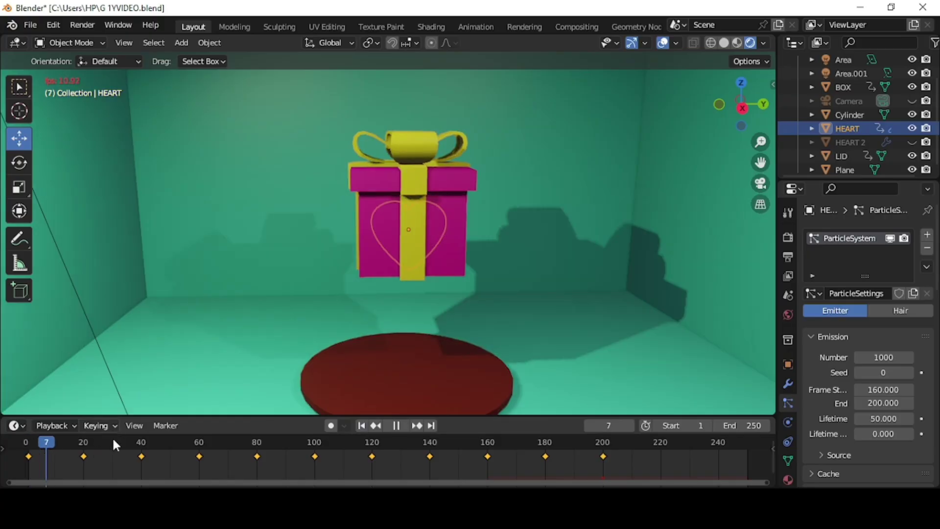
left_click(260, 342)
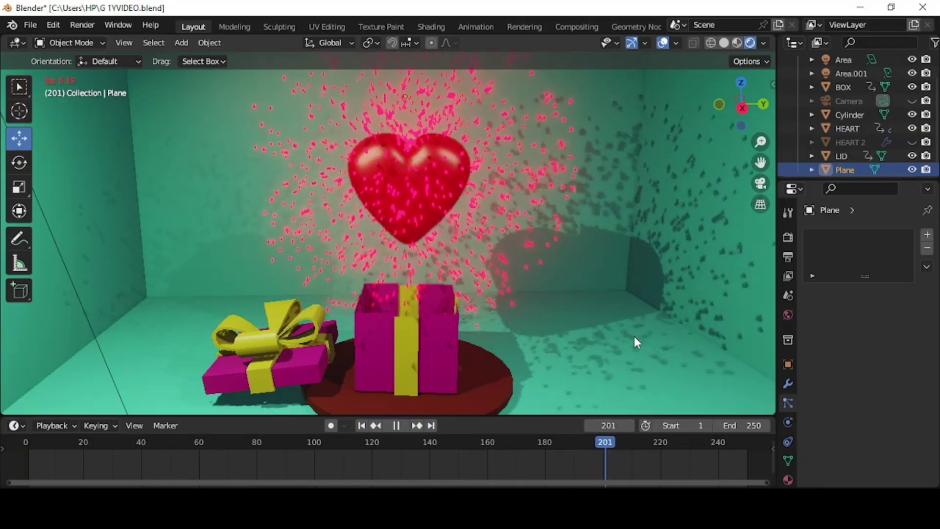
key("Escape")
left_click(200, 446)
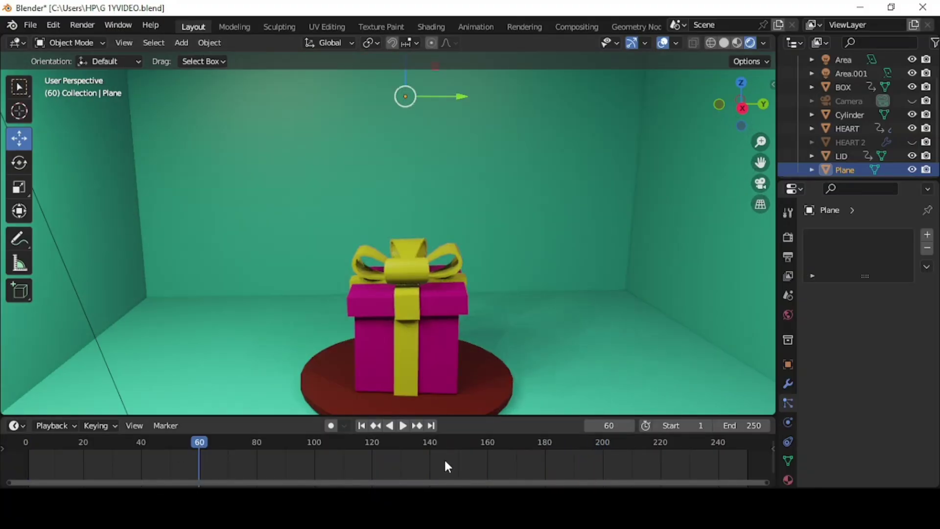
left_click_drag(429, 441, 547, 443)
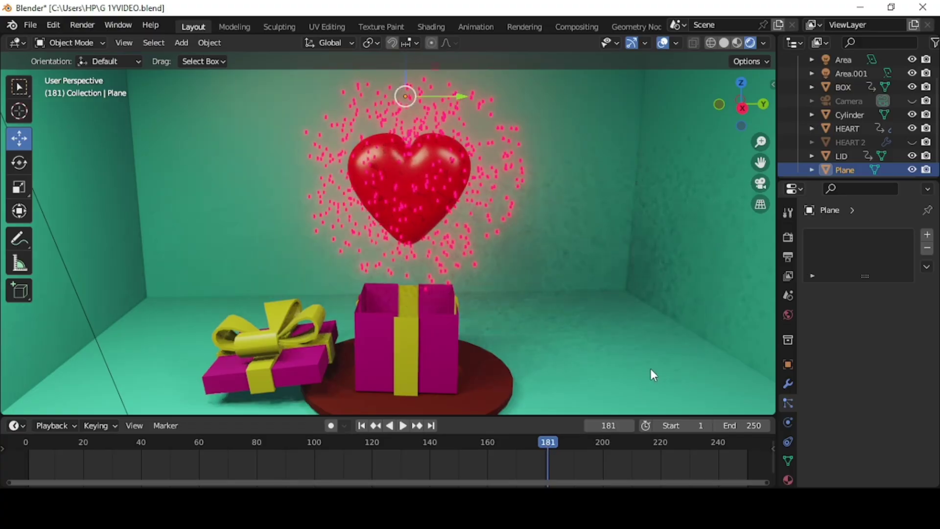
Step: Try a particle emission Number of 2000 on the HEART and play the animation to preview the denser burst
left_click(847, 128)
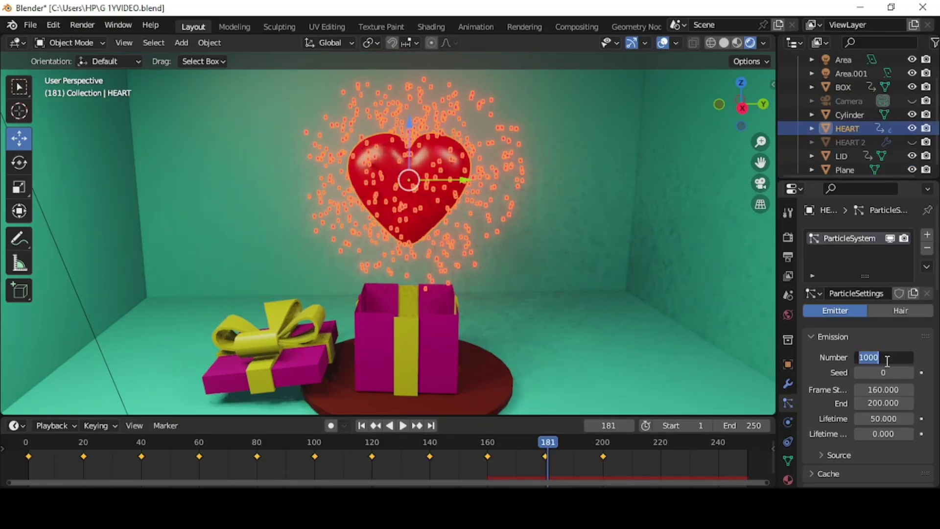
key("Return")
key("space")
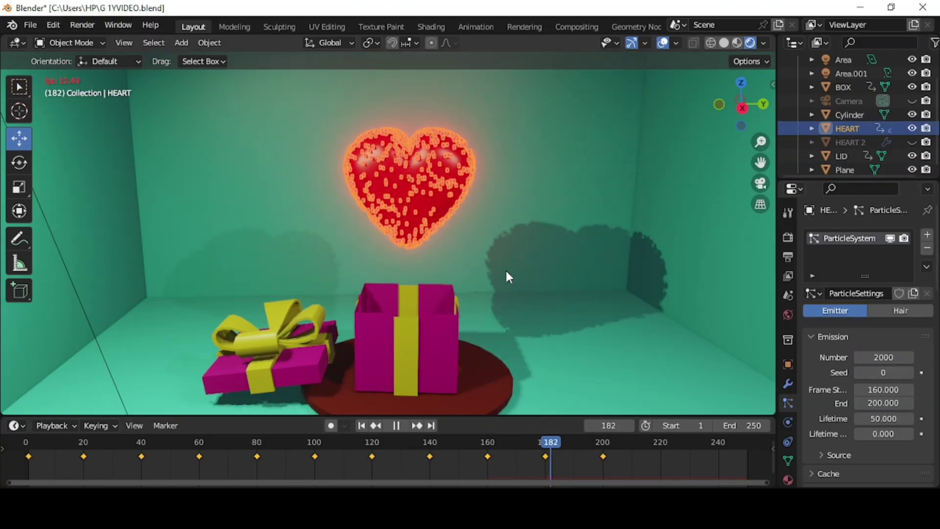
Step: Set the HEART's particle emission Number back to 1000
double_click(887, 357)
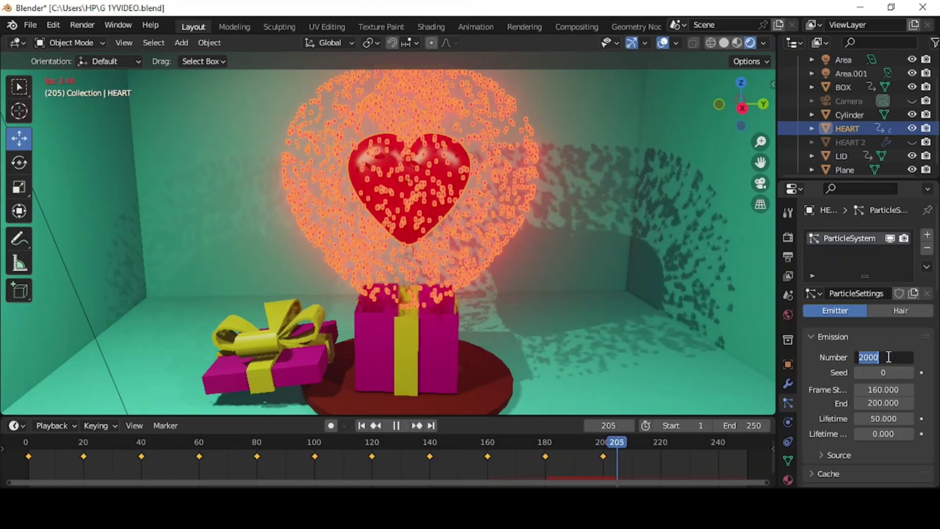
type("1000")
key("Return")
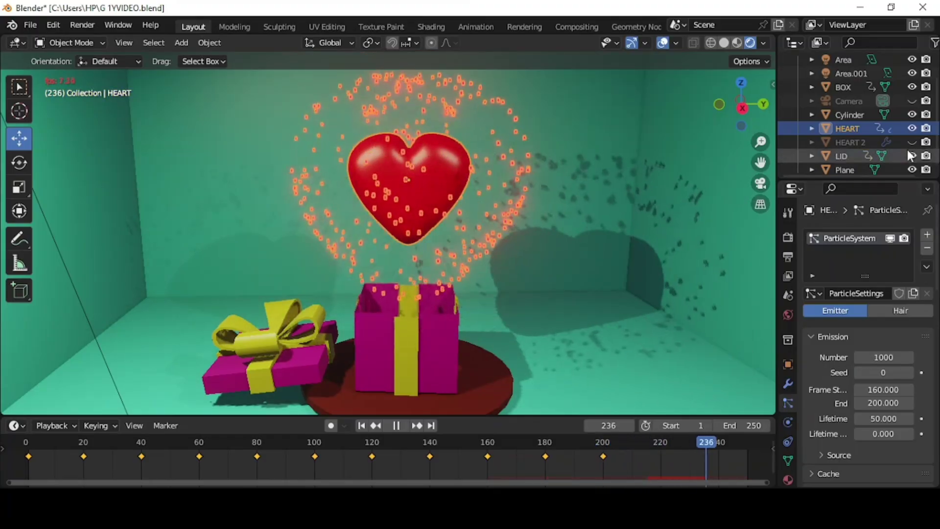
Step: Unhide HEART 2, scale it up to enlarge the emitted hearts, and play the burst from about frame 162 to 188
left_click(611, 321)
left_click(486, 442)
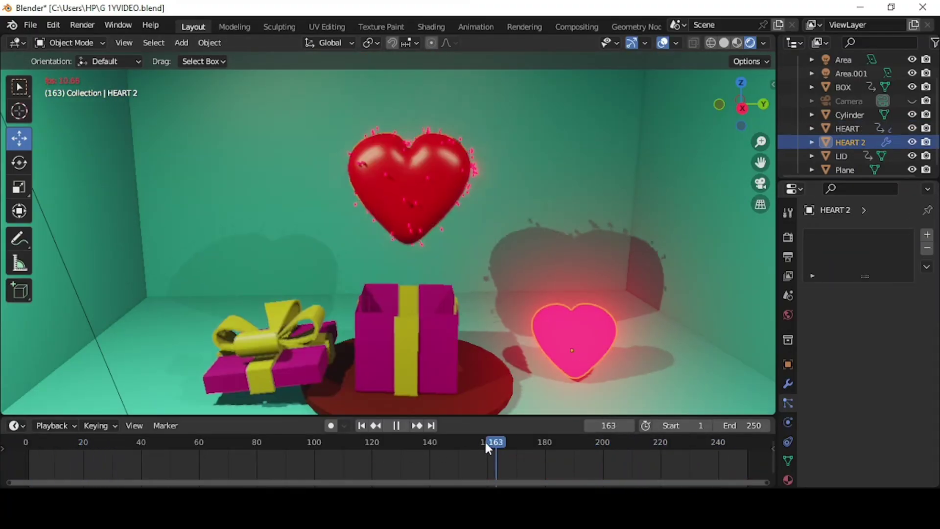
key("space")
key("s")
left_click(653, 367)
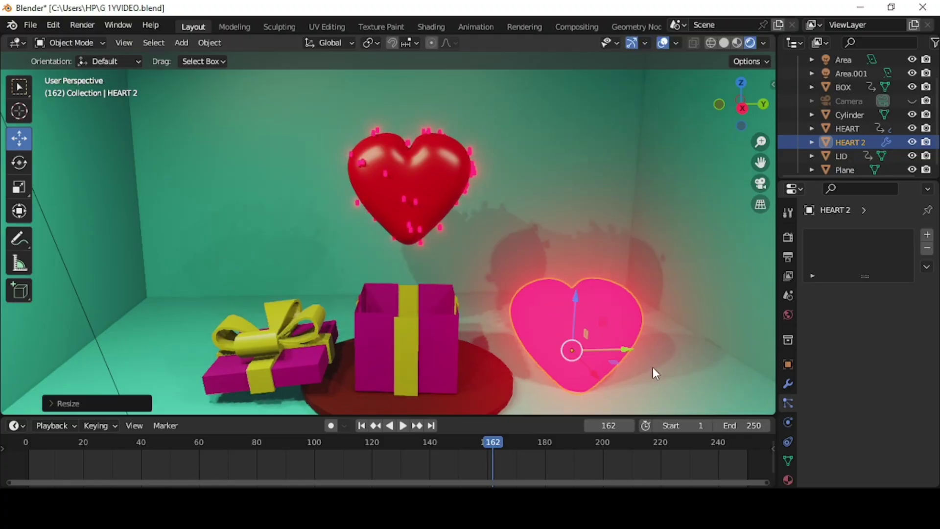
key("space")
key("space")
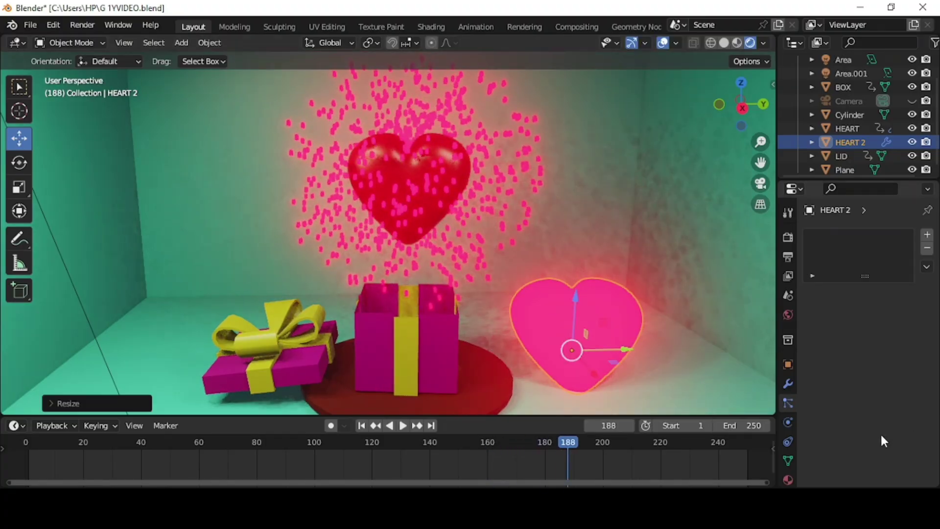
Step: Darken the emission color of HEART 2's material to a deep red and replay the particle burst
left_click(788, 480)
left_click(886, 405)
left_click_drag(901, 247, 902, 285)
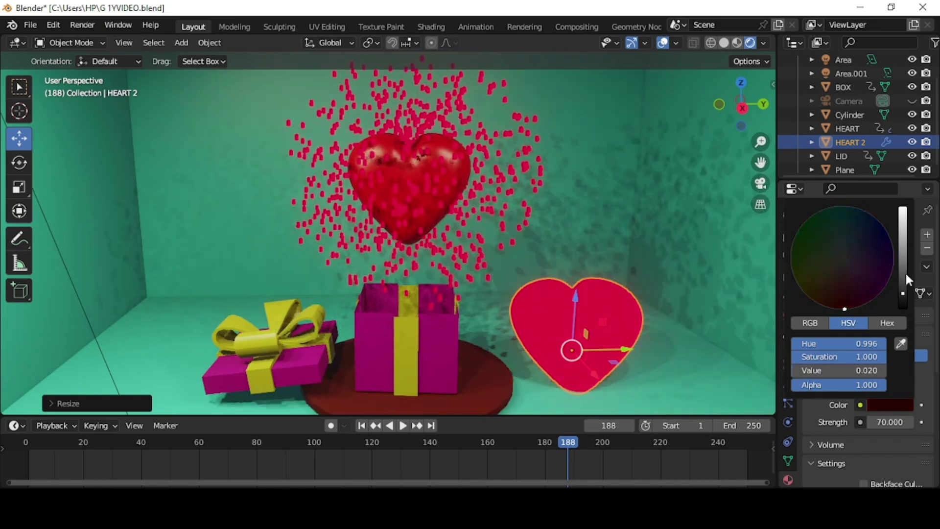
left_click_drag(904, 291, 903, 271)
key("space")
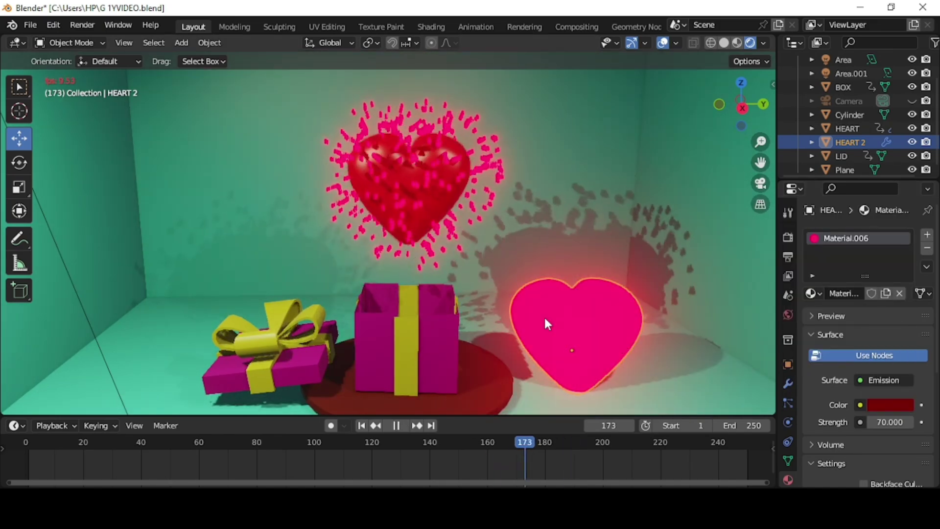